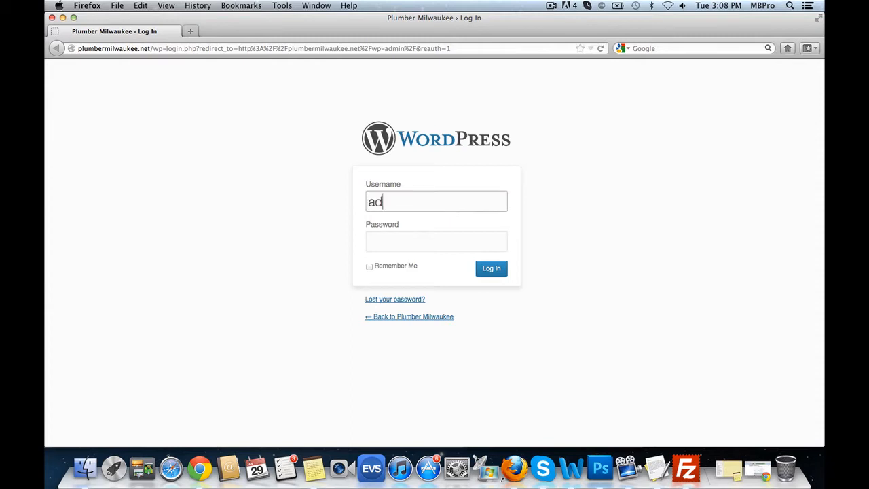
- Load the site's admin login at plumbermilwaukee.net/wp-admin
key(Tab)
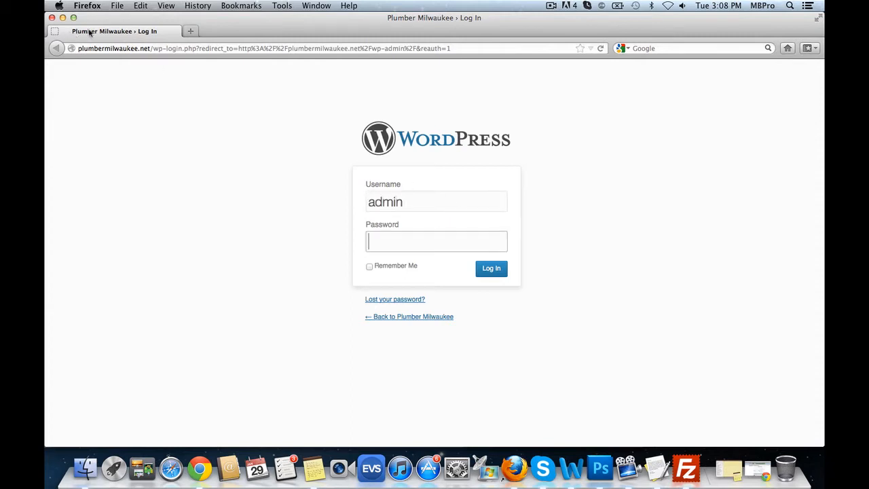
drag(155, 48, 471, 68)
text(waukee.net/wp-)
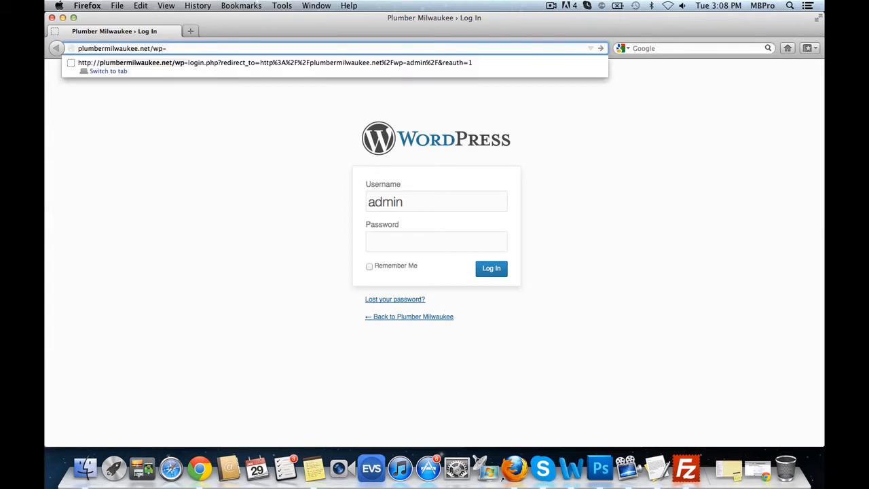
text(ad)
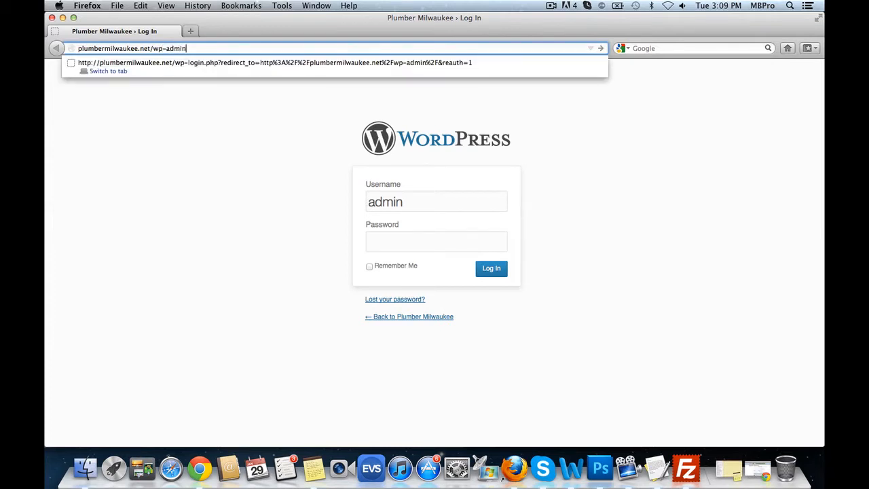
text(min)
key(Return)
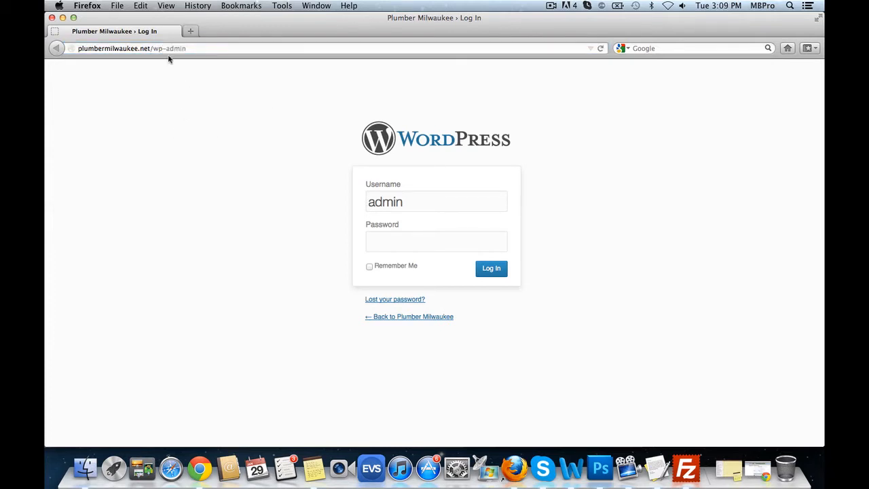
- Sign in with the account password and go to the available WordPress update
click(436, 243)
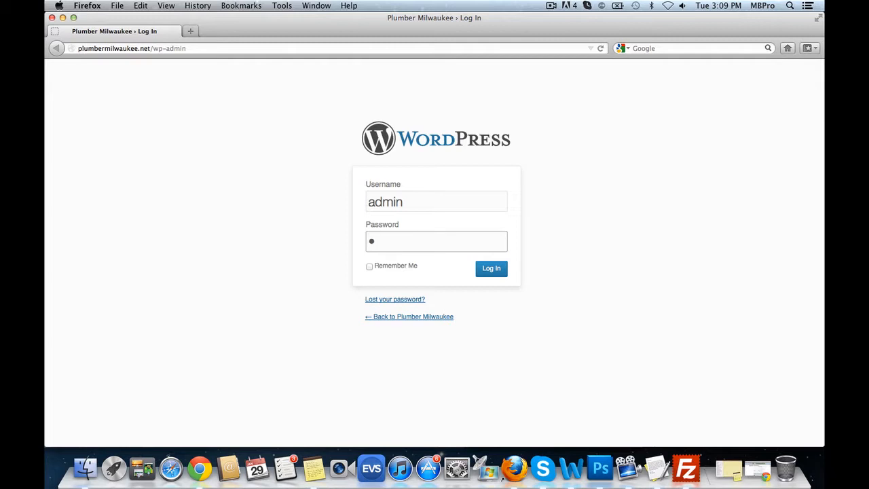
text(••••••••••)
click(483, 275)
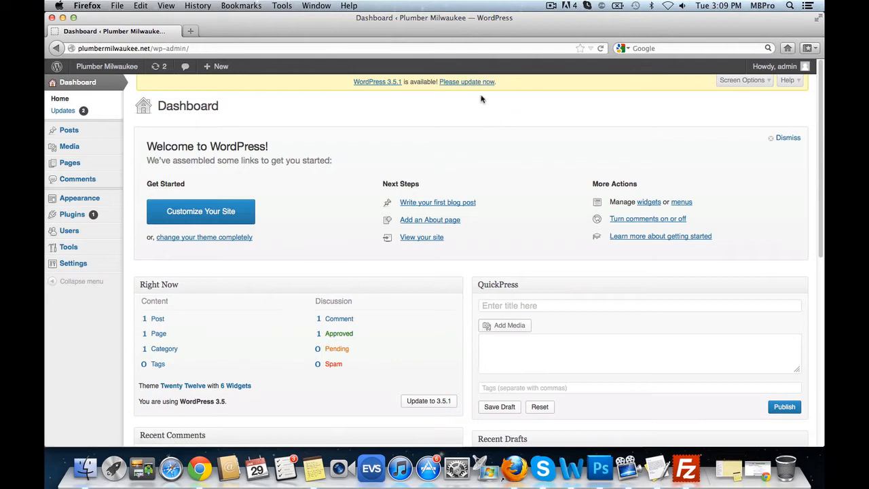
click(475, 83)
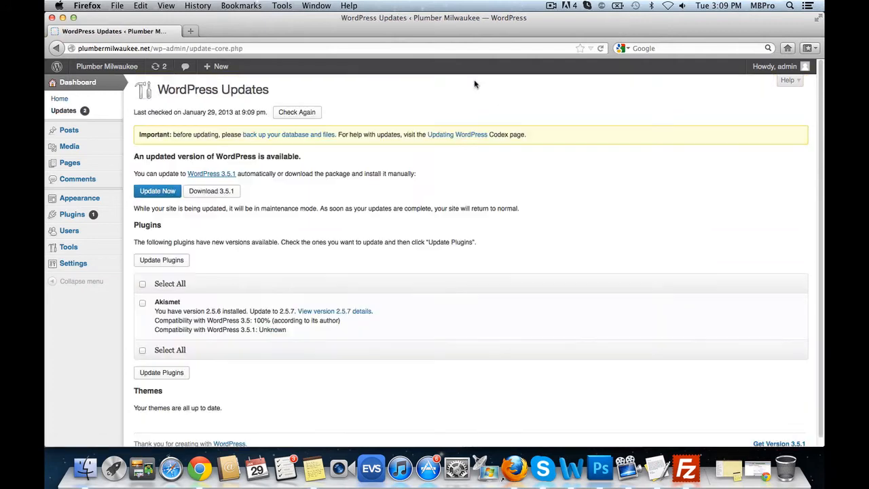
- Install the WordPress 3.5.1 update and open the live site in a new tab
click(156, 194)
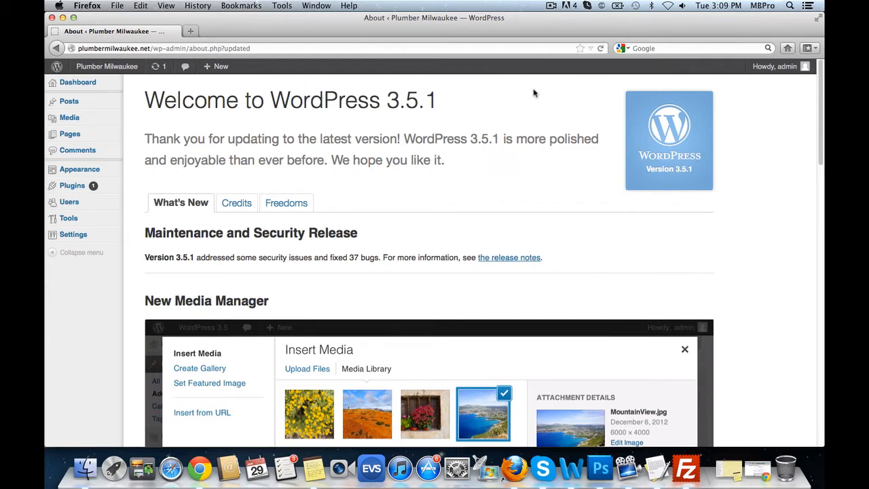
right_click(112, 72)
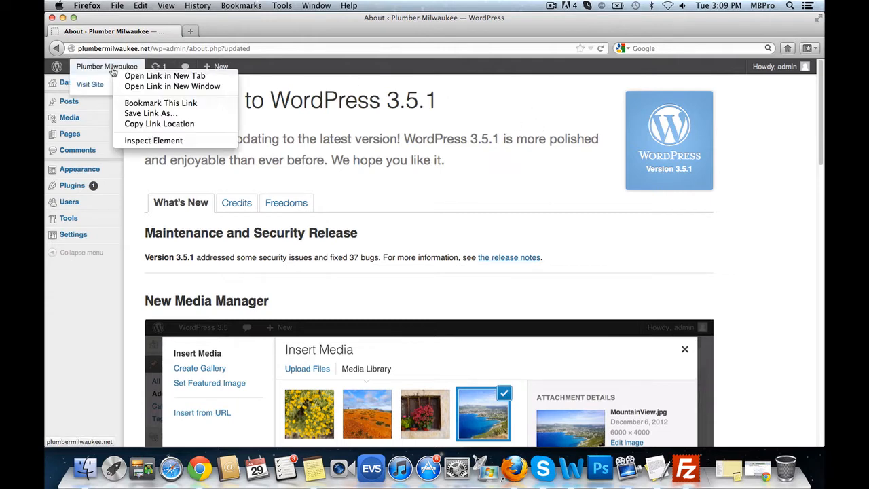
click(130, 78)
- Look over the live front page, then return to the admin's All Posts list
click(273, 32)
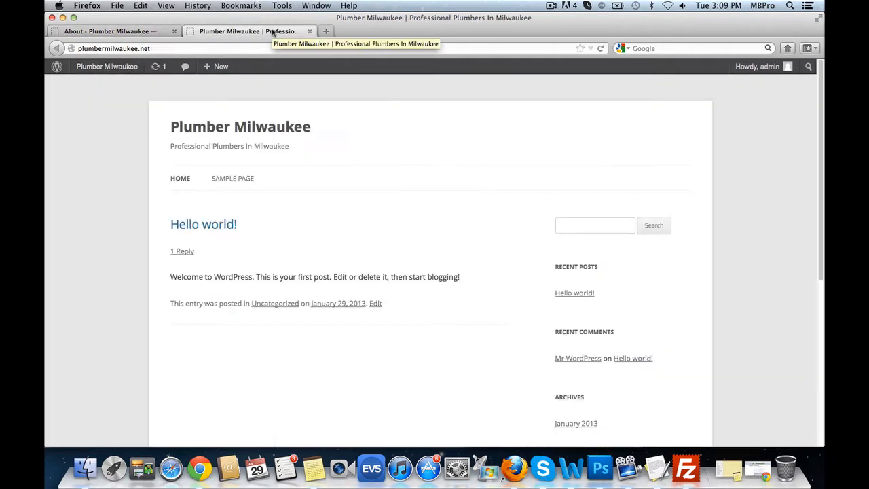
scroll(460, 250, down, 5)
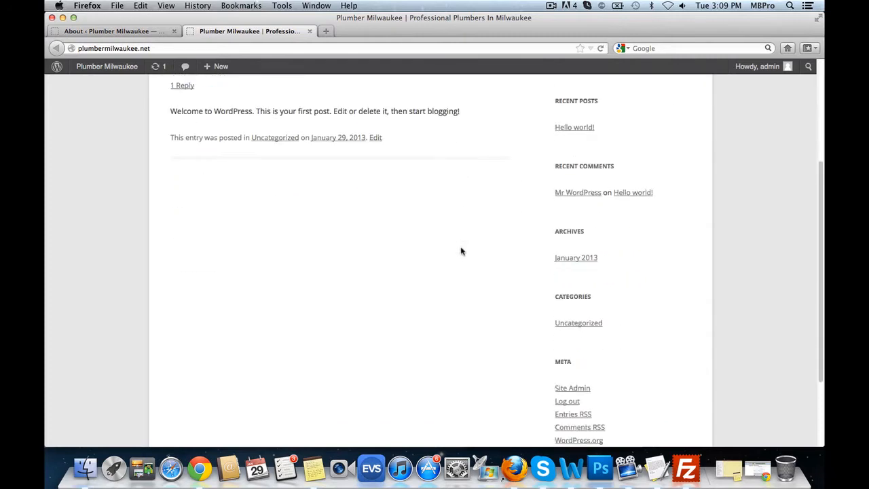
scroll(460, 251, up, 5)
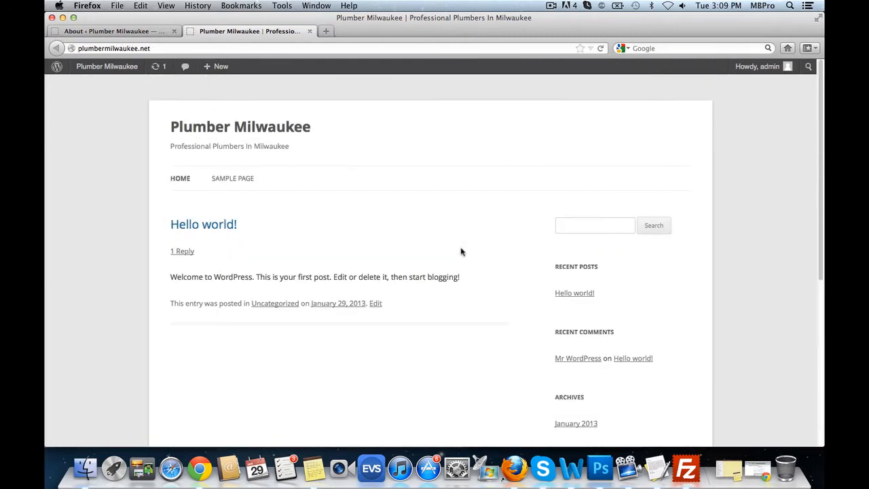
click(115, 31)
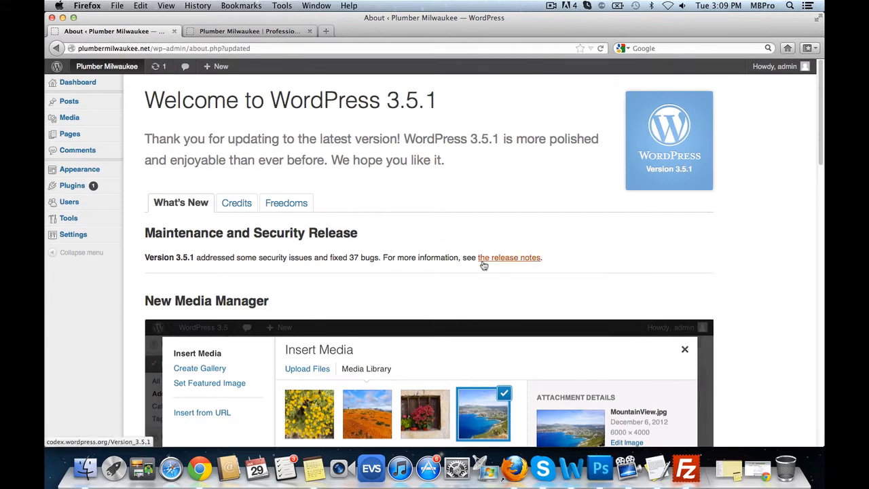
mouse_move(80, 106)
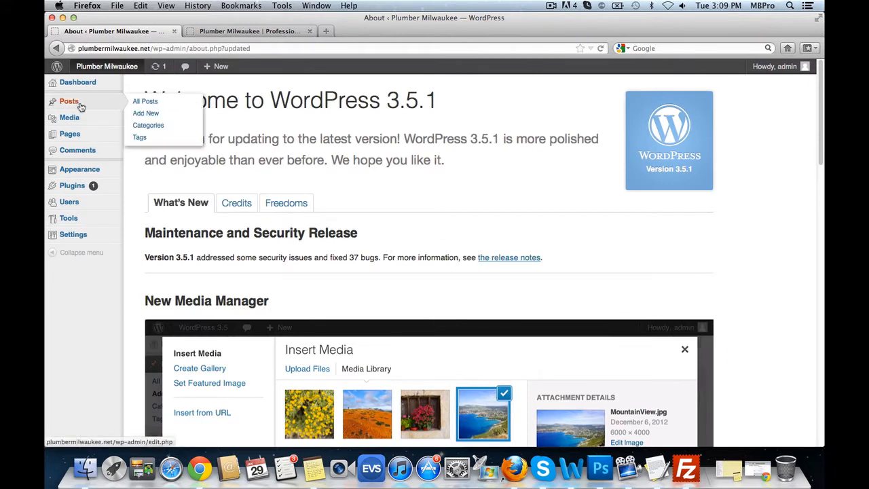
click(138, 102)
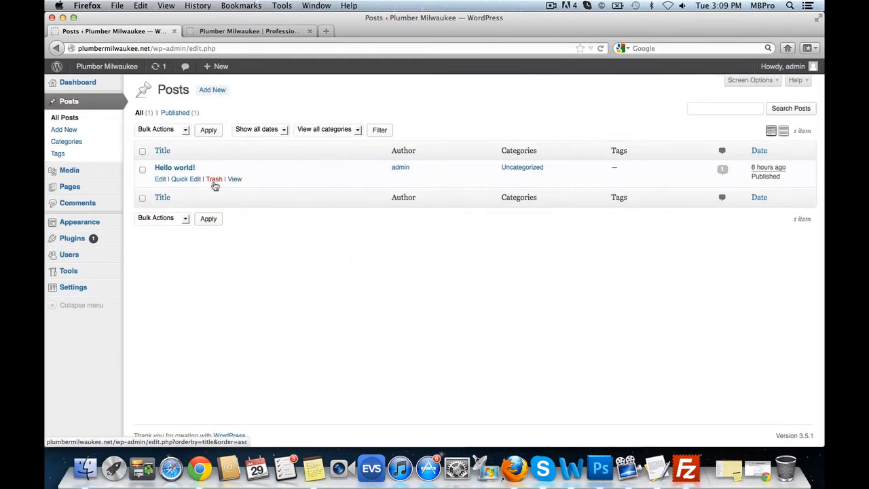
- Trash the 'Hello world!' post and the Sample Page, then go to General Settings
click(214, 179)
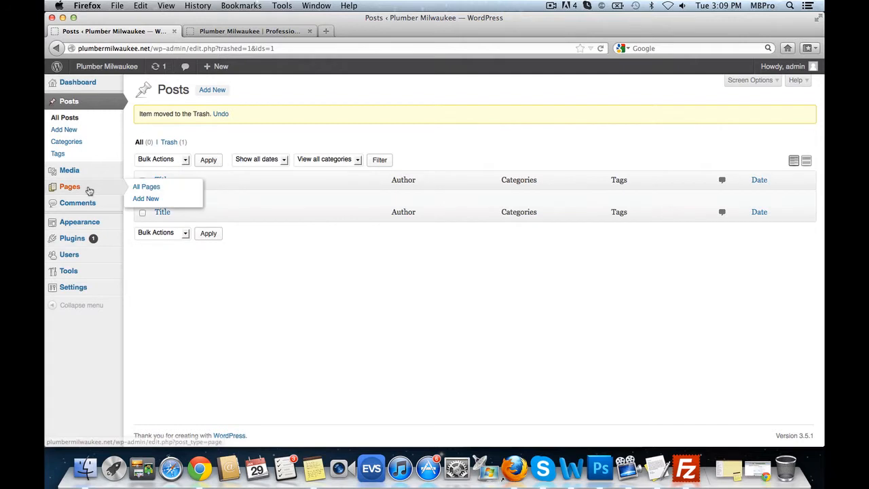
click(89, 190)
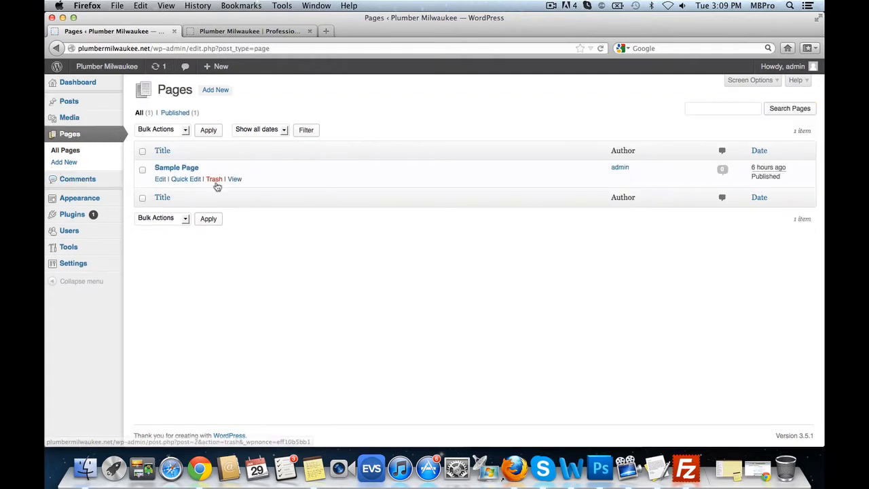
click(215, 184)
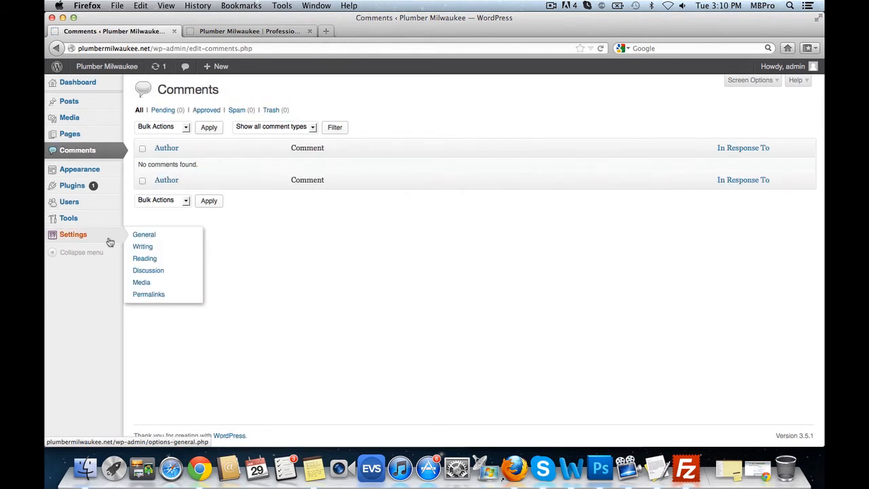
click(154, 234)
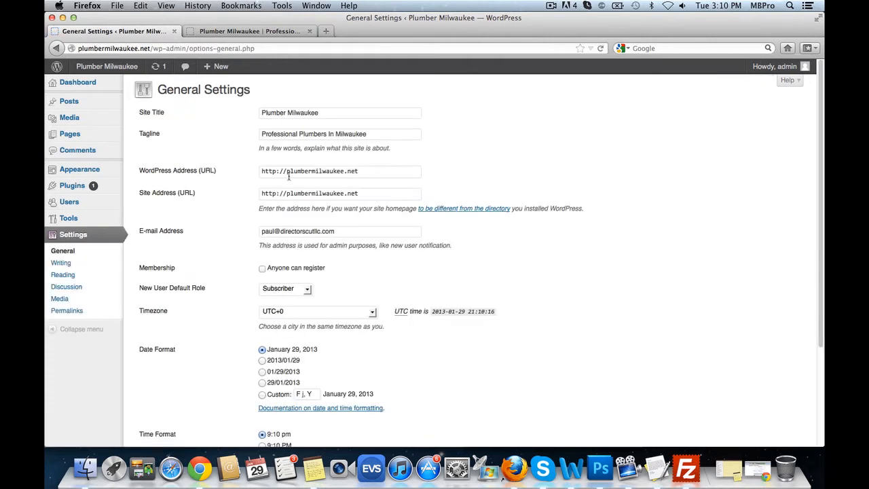
click(288, 173)
text(www.)
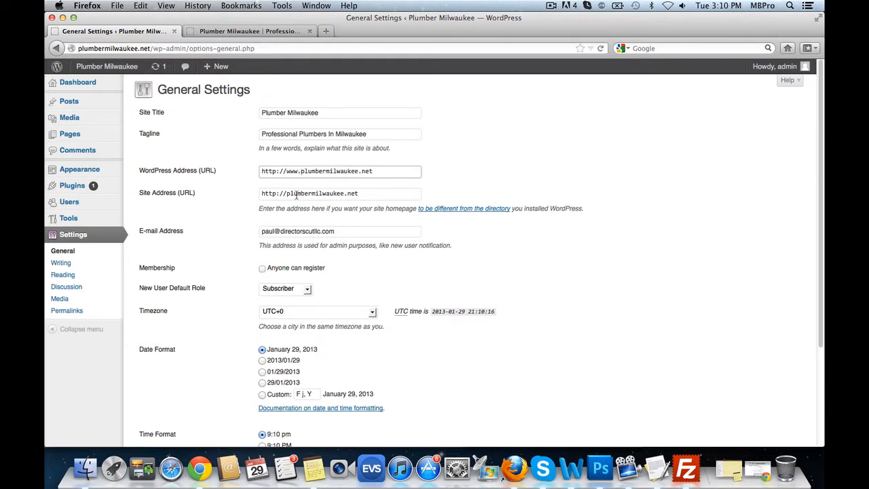
click(285, 196)
text(wwww.)
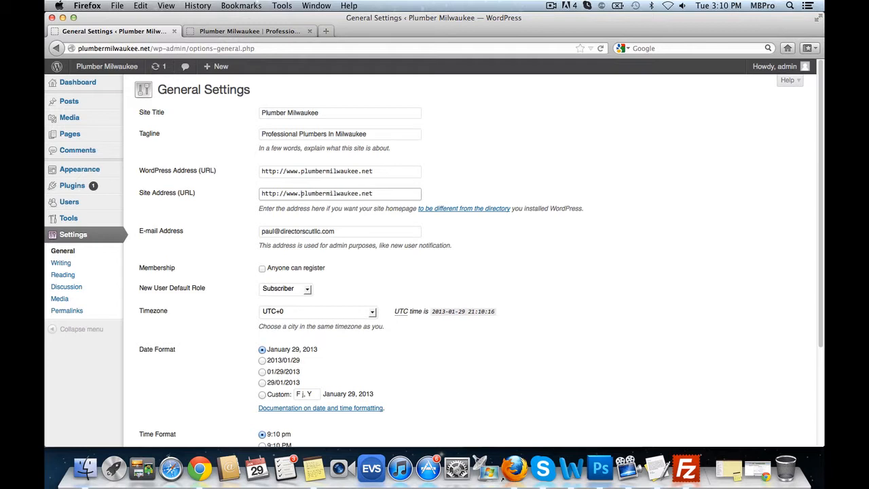
scroll(704, 326, down, 3)
click(309, 221)
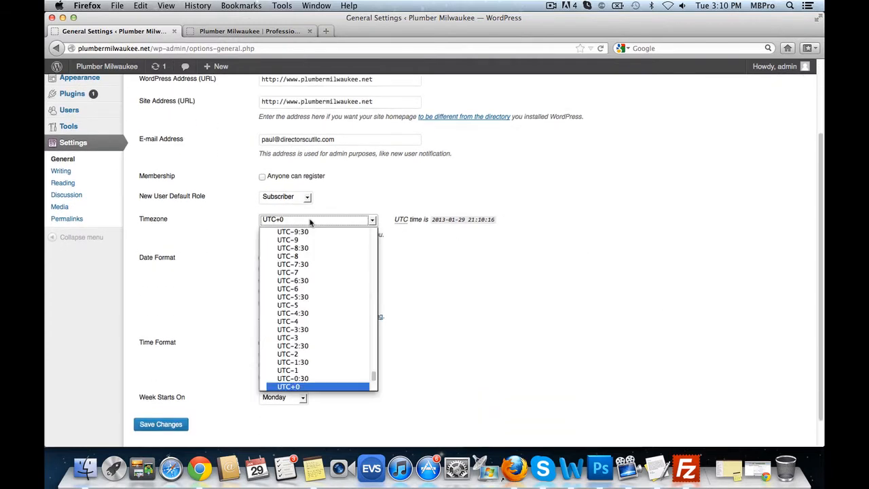
click(311, 221)
click(318, 223)
click(298, 288)
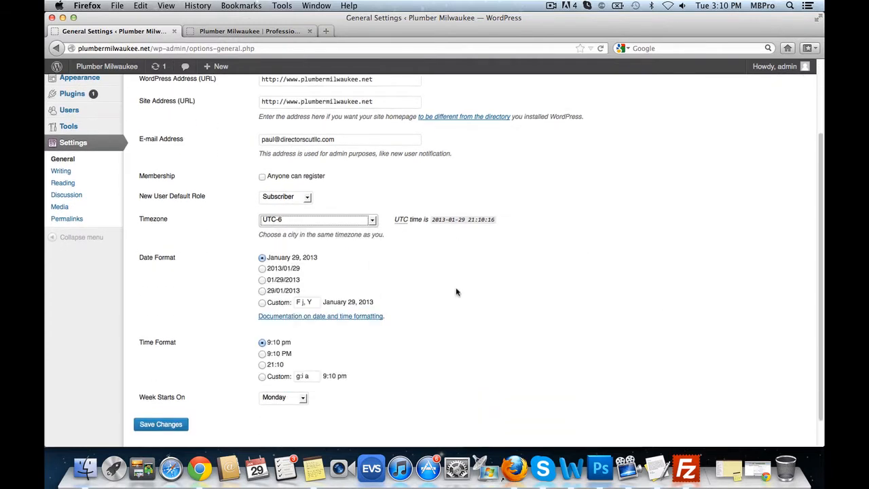
click(170, 423)
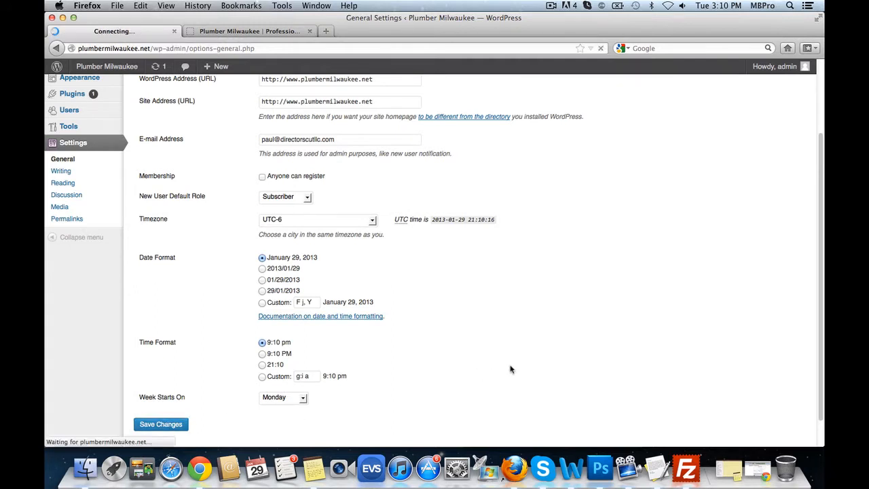
- Log back in with the admin username and the account password
text(admin)
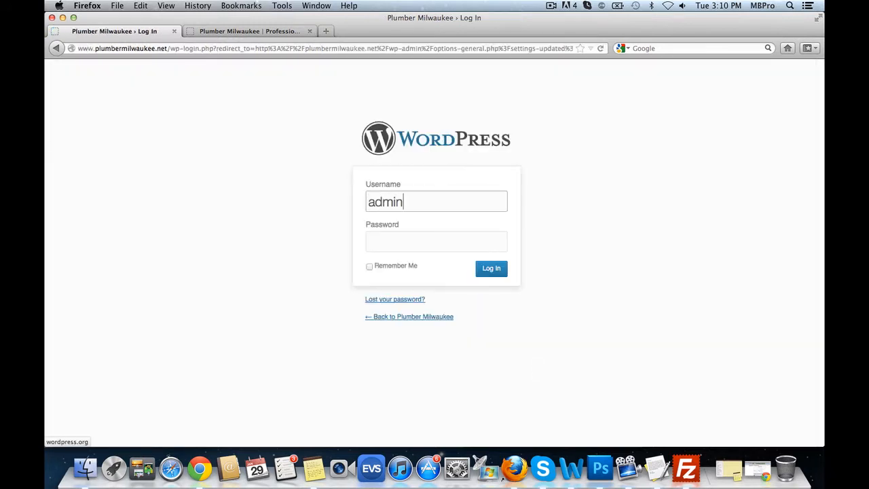
key(Tab)
text(•••)
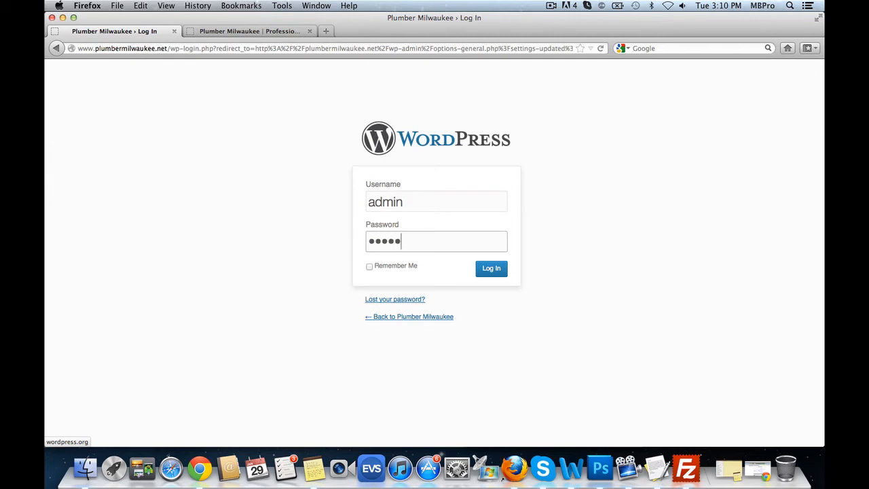
text(•••••••)
key(Return)
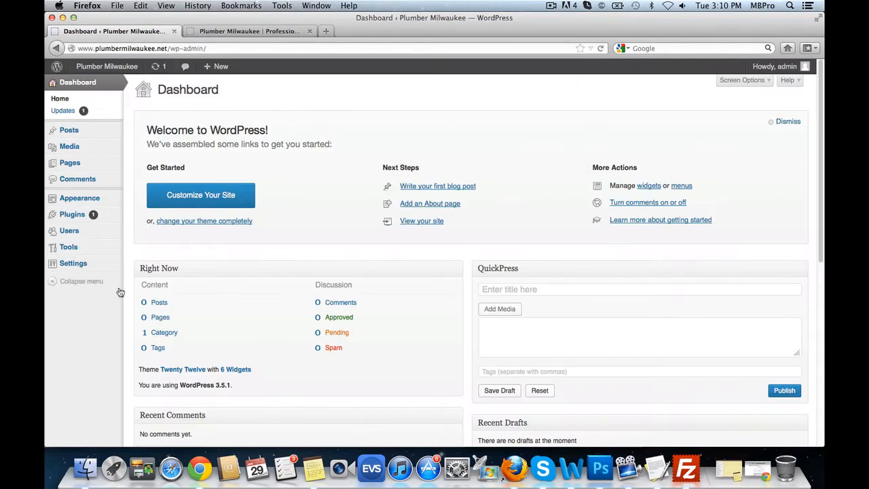
- Switch permalinks to the Post name structure (/%postname%/) and save
mouse_move(96, 267)
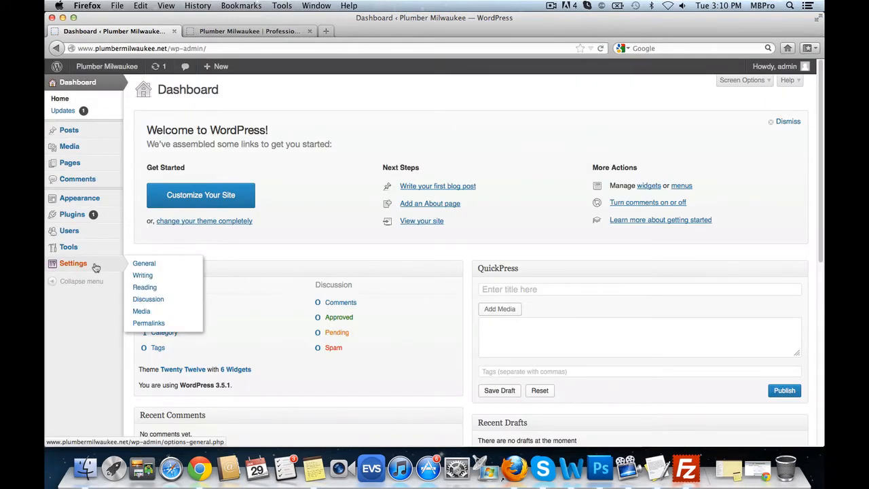
click(152, 322)
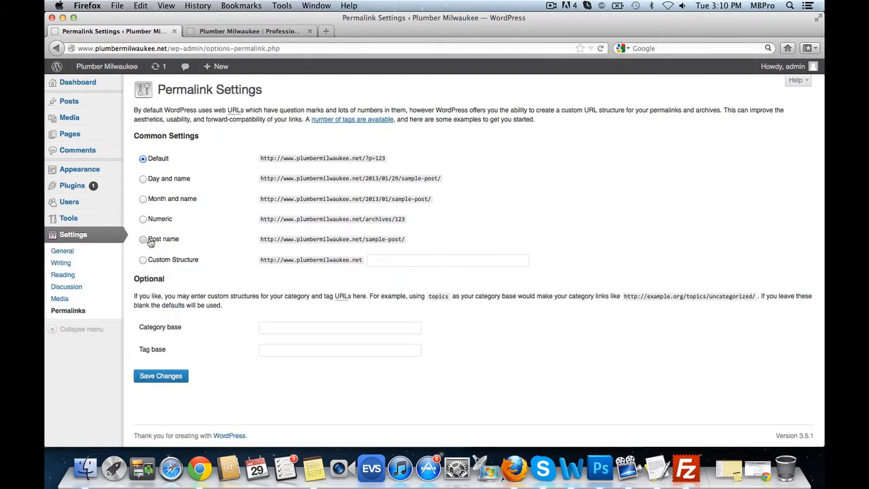
click(151, 243)
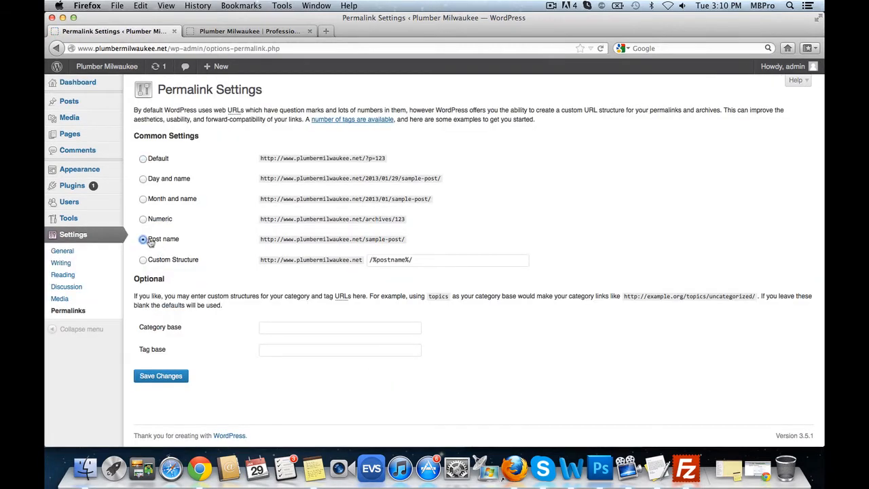
click(169, 378)
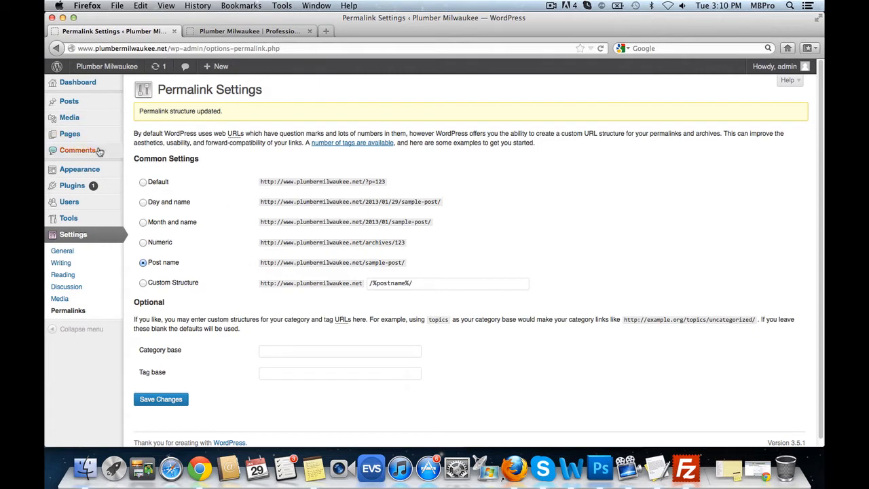
- Choose WPLeadPrompt(1).zip from Downloads as a theme upload
mouse_move(97, 169)
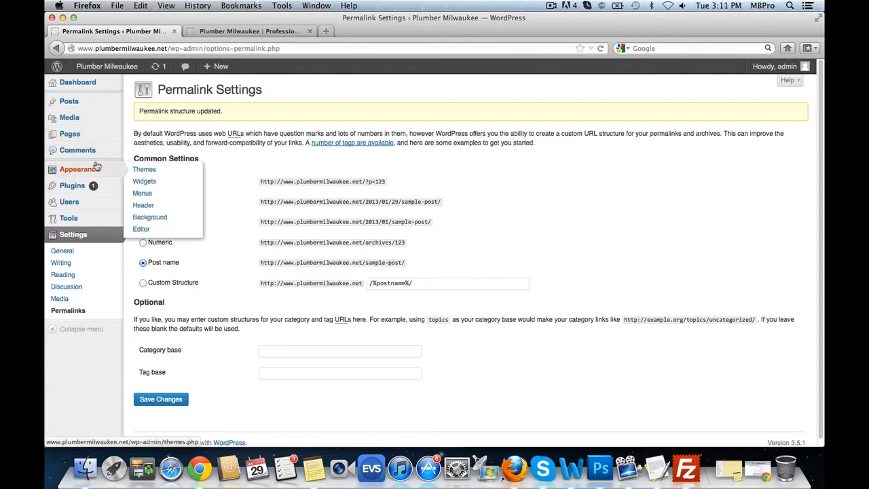
click(171, 174)
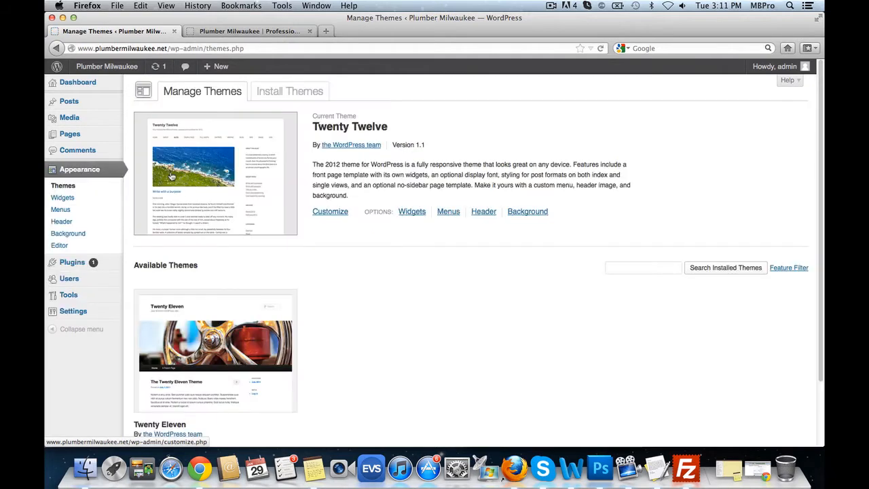
click(297, 94)
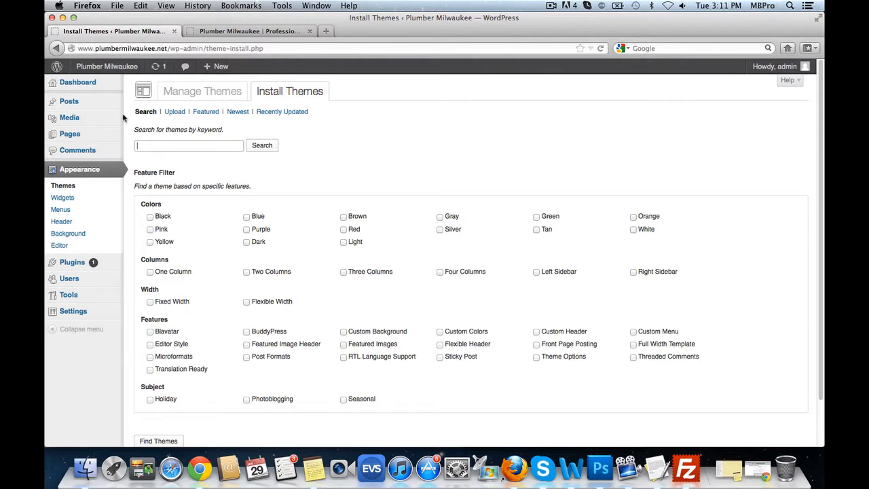
click(174, 113)
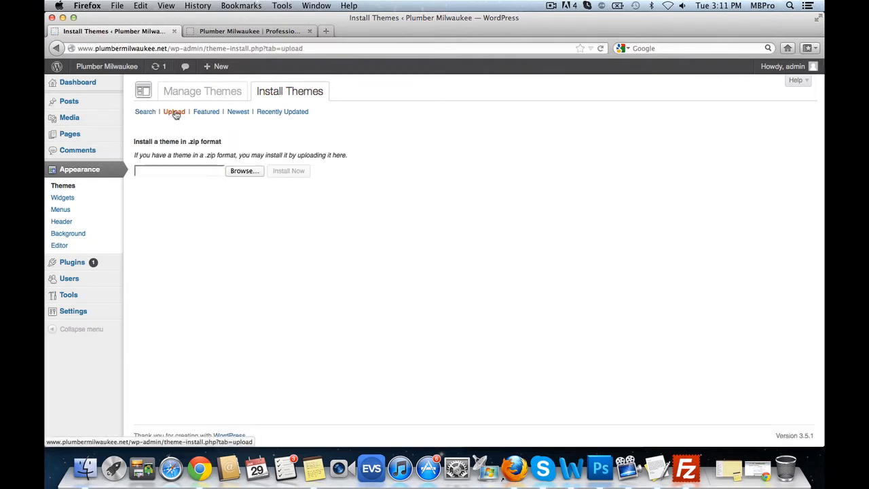
click(242, 171)
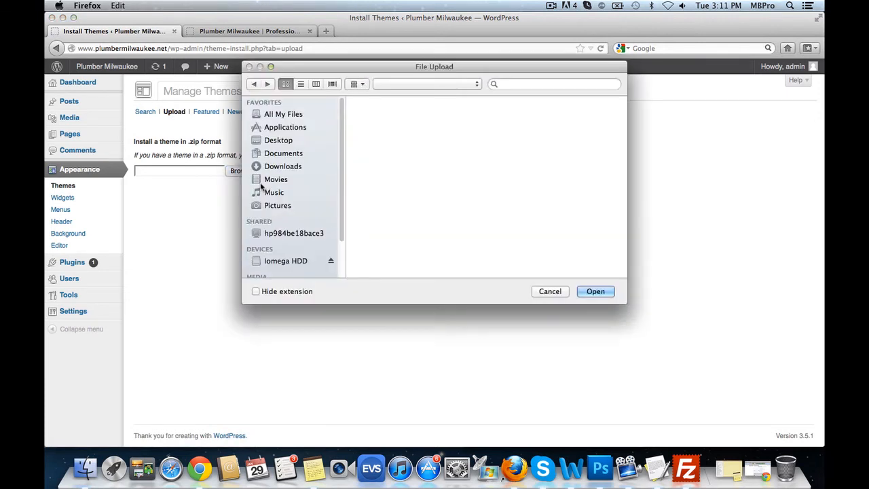
click(277, 167)
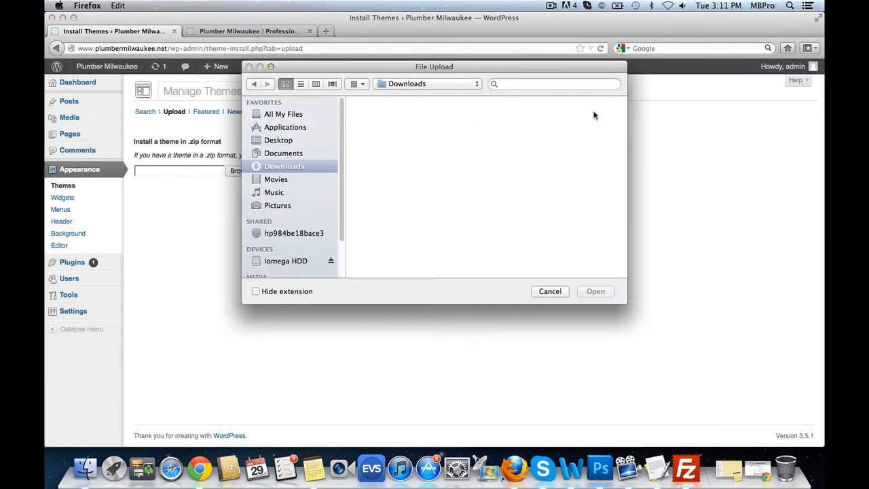
drag(622, 108, 622, 261)
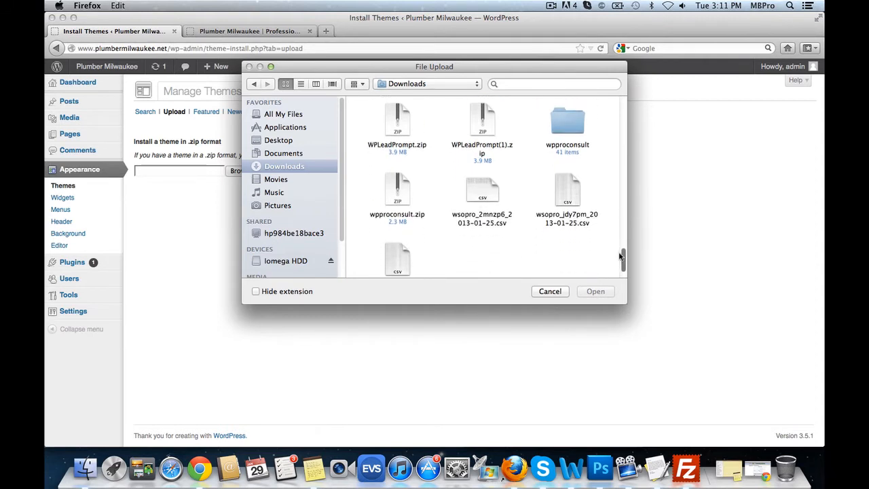
click(482, 119)
click(597, 292)
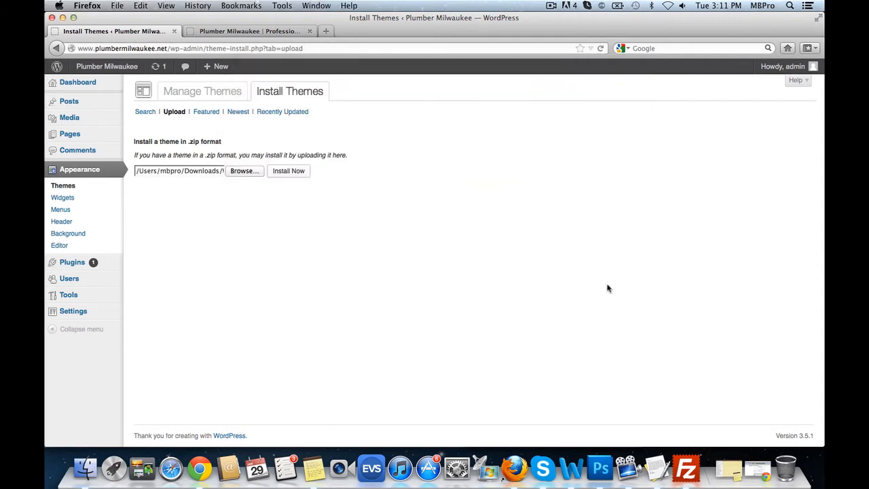
click(205, 172)
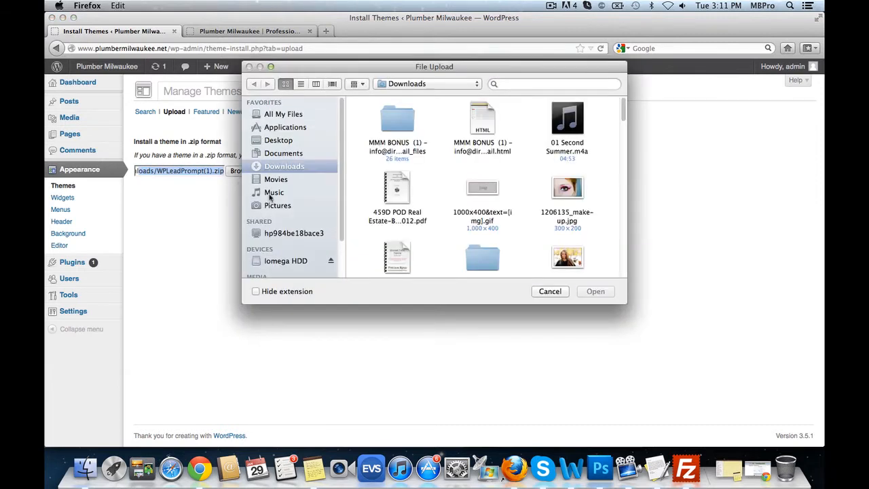
click(549, 292)
- Install and activate the WP Lead Prompt theme, then reload the live site
click(294, 174)
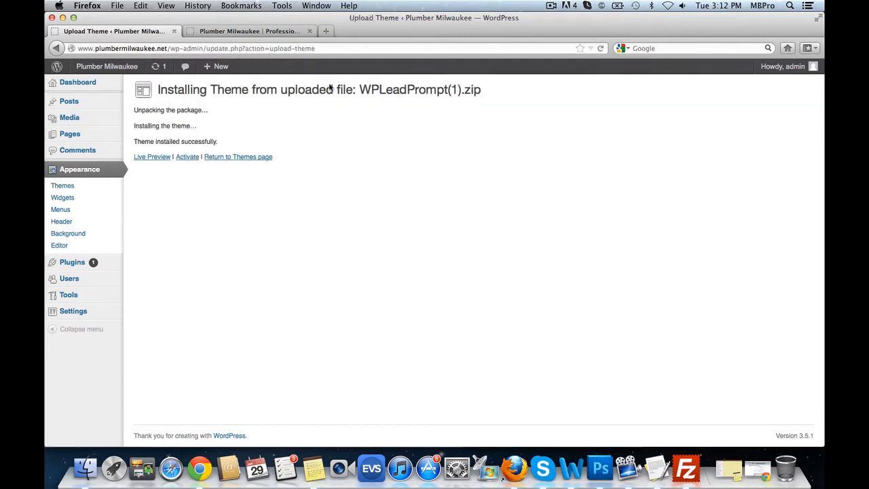
drag(282, 92, 425, 92)
click(219, 135)
click(187, 158)
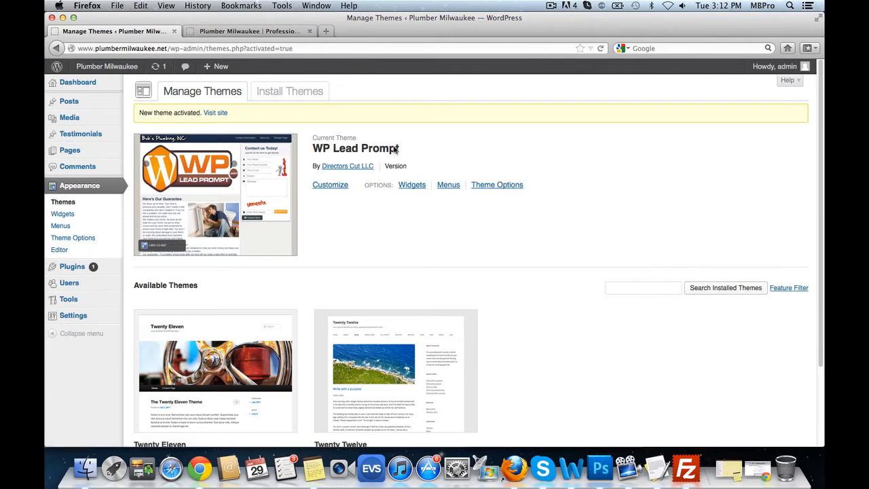
click(232, 30)
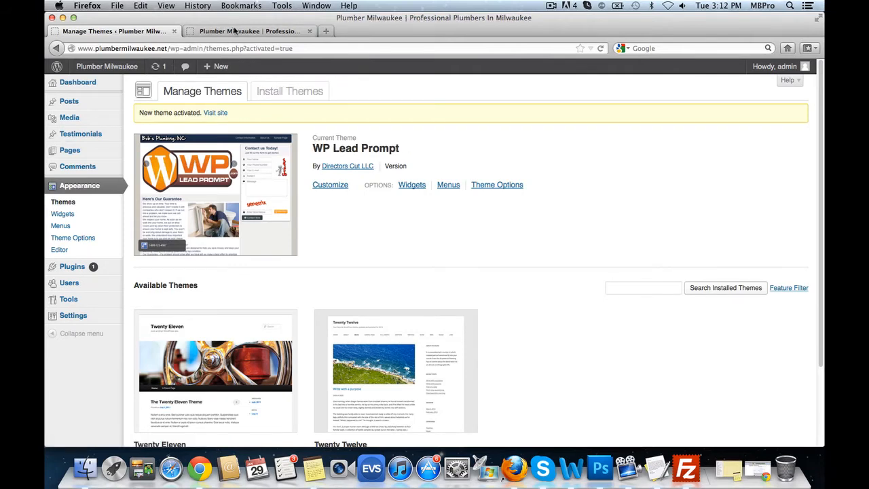
click(600, 48)
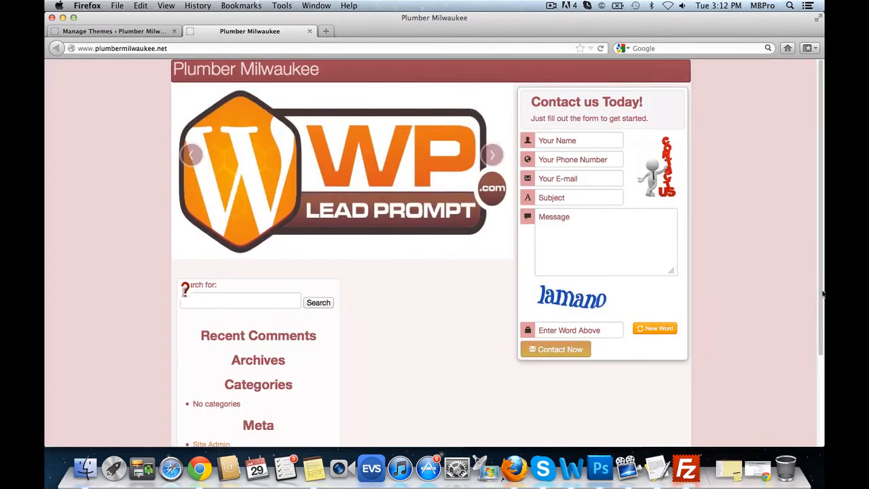
- Scroll through the front page's new WP Lead Prompt design, then return to Manage Themes
scroll(821, 292, down, 5)
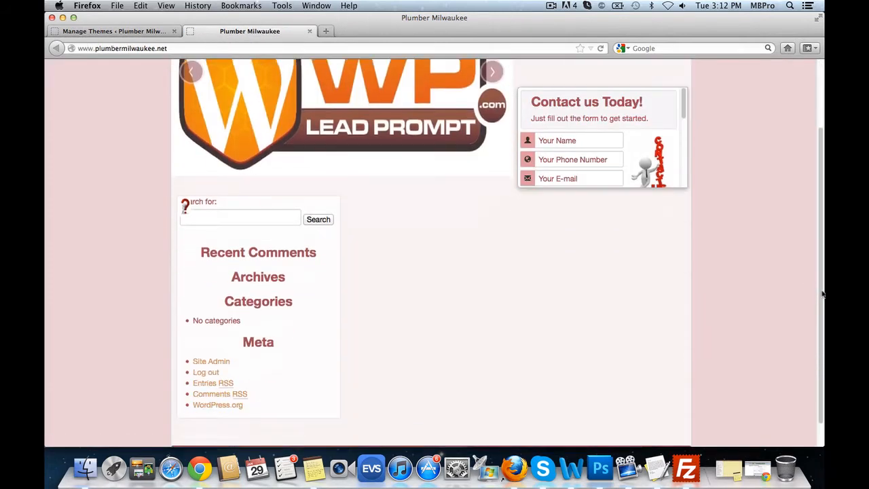
scroll(821, 293, up, 5)
scroll(821, 297, down, 3)
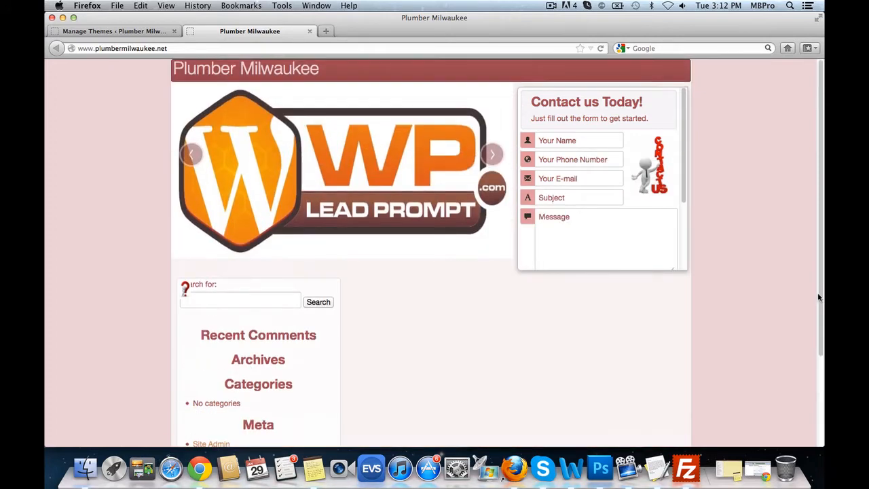
scroll(818, 297, up, 3)
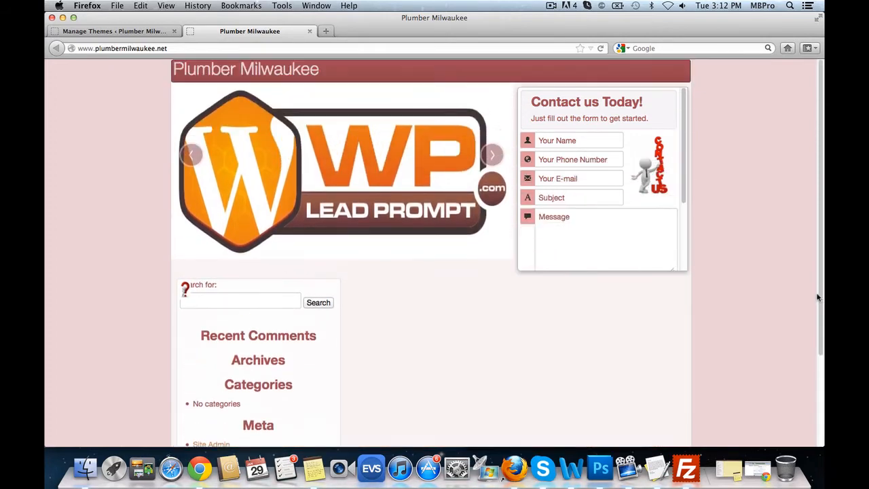
click(115, 31)
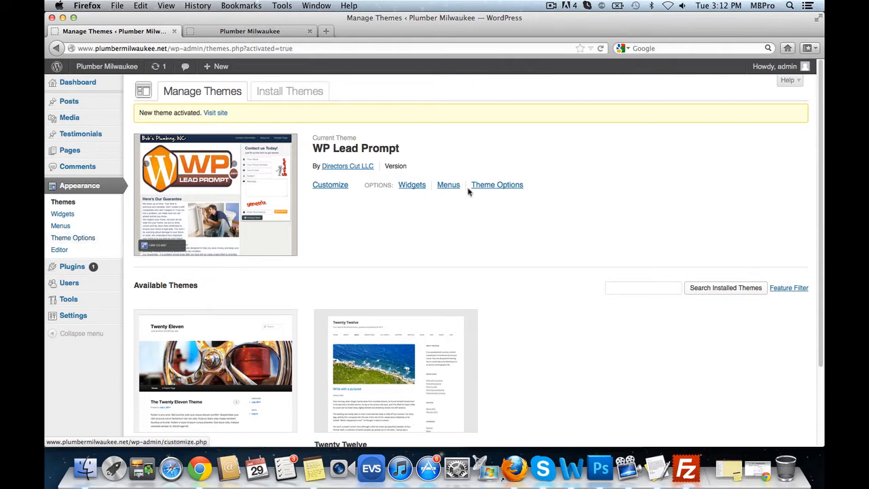
- Select the second (teal) colour style in Theme Options and save the configuration
click(505, 187)
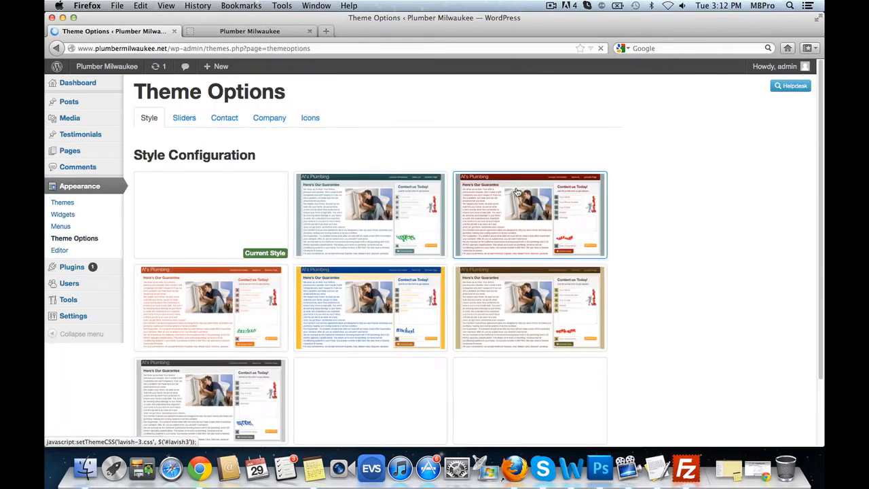
scroll(713, 243, down, 1)
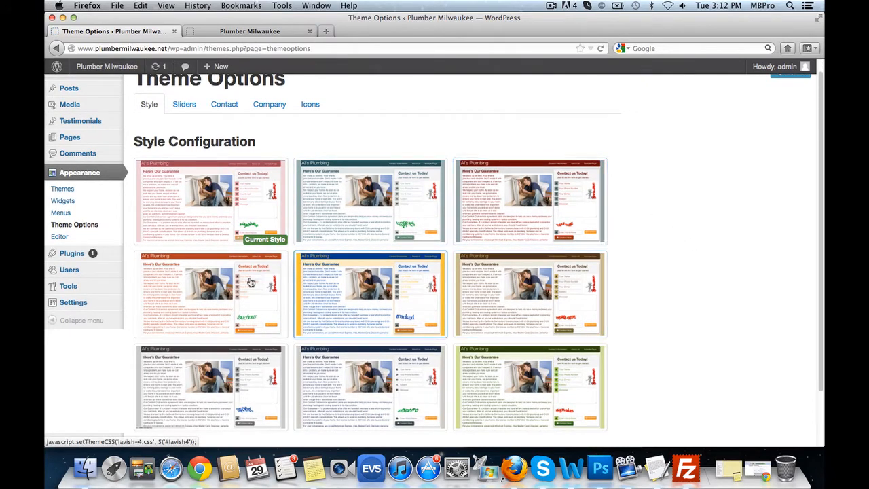
scroll(485, 336, down, 3)
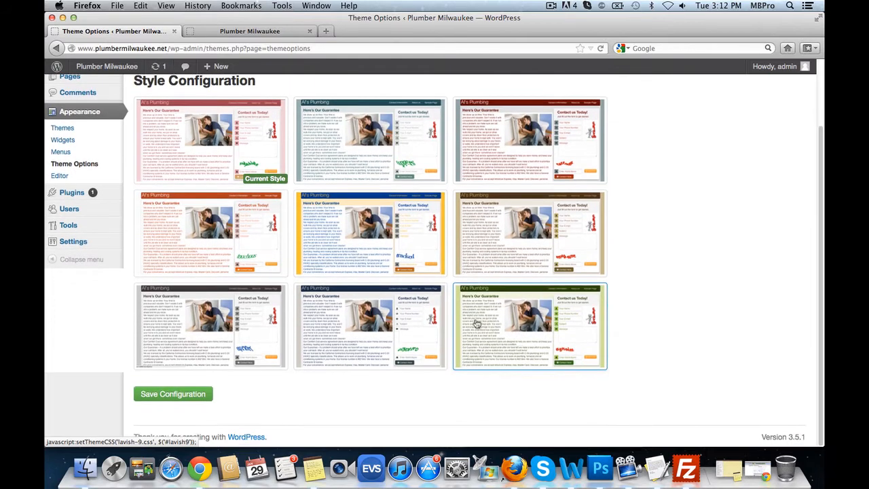
click(386, 141)
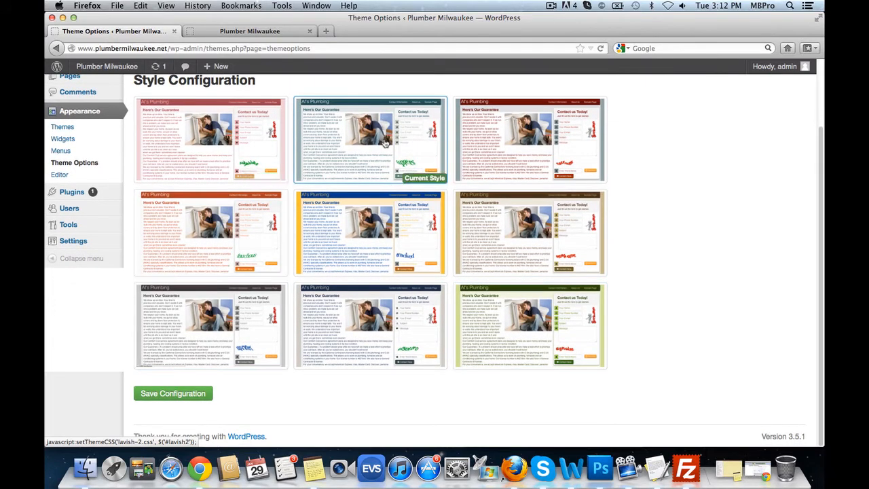
click(205, 392)
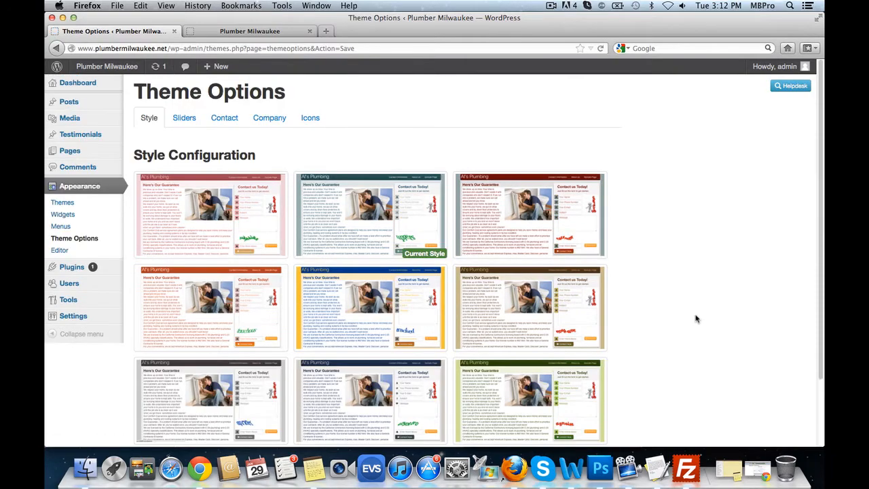
- In slider settings, assign 1.jpg from plumber-milwaukee/sliders to Slider #1
click(184, 118)
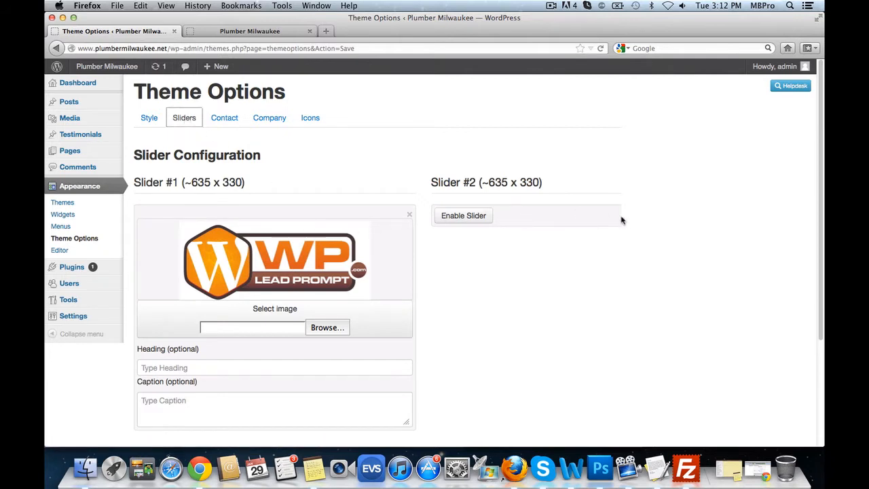
scroll(620, 224, down, 2)
scroll(183, 162, up, 2)
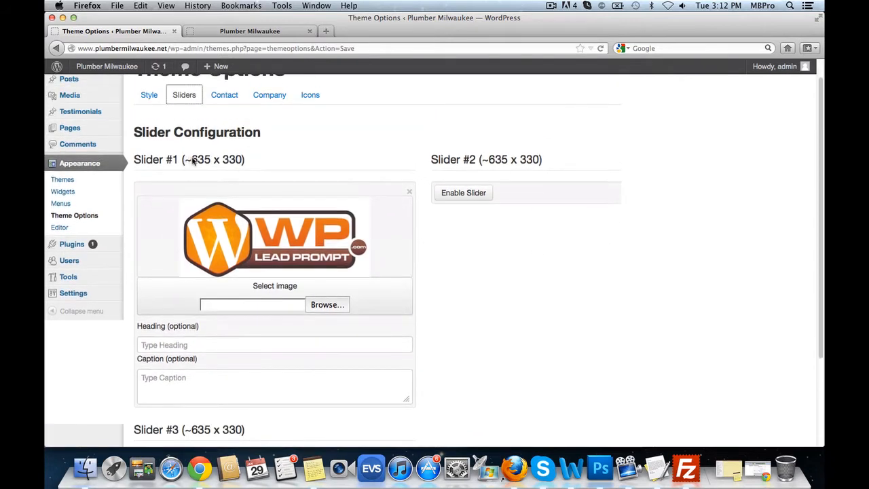
drag(193, 160, 240, 162)
click(245, 161)
click(344, 305)
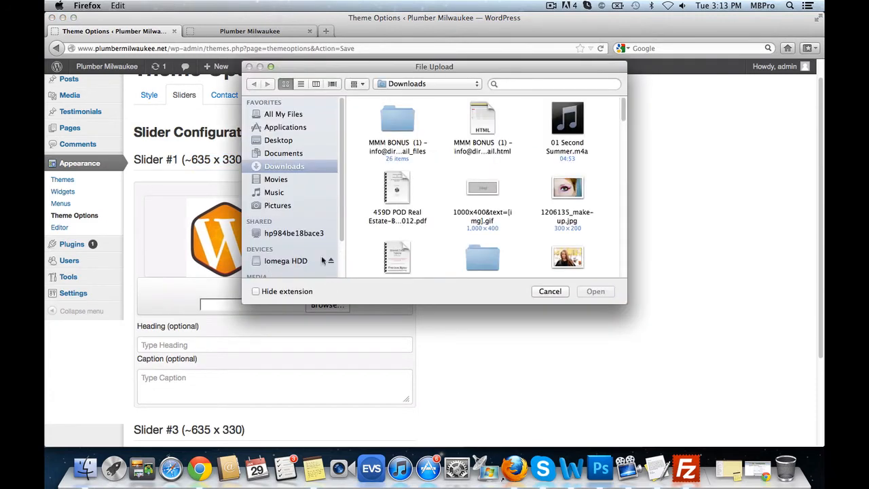
click(293, 153)
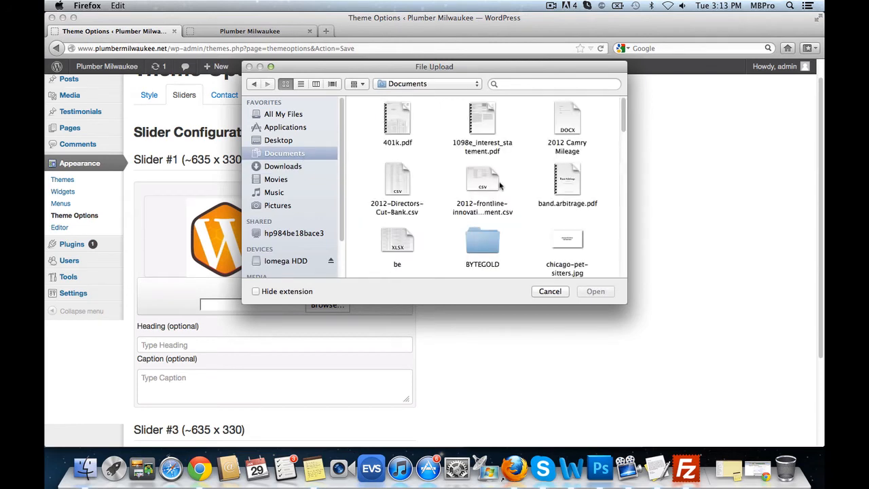
scroll(500, 189, down, 5)
scroll(501, 190, down, 5)
scroll(461, 189, up, 5)
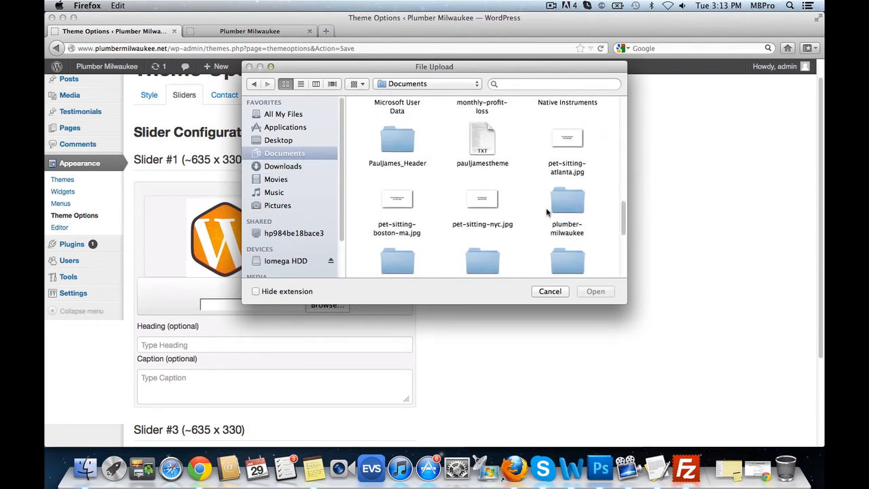
click(567, 206)
double_click(567, 206)
double_click(483, 243)
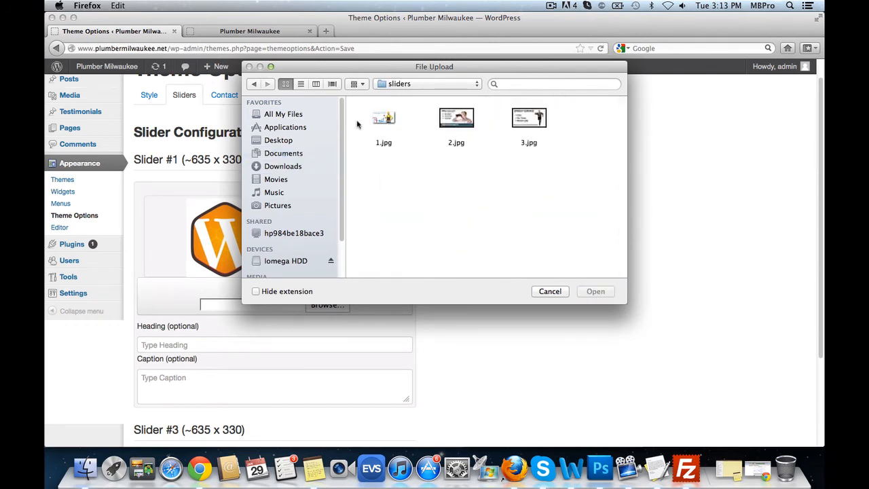
click(387, 118)
click(597, 292)
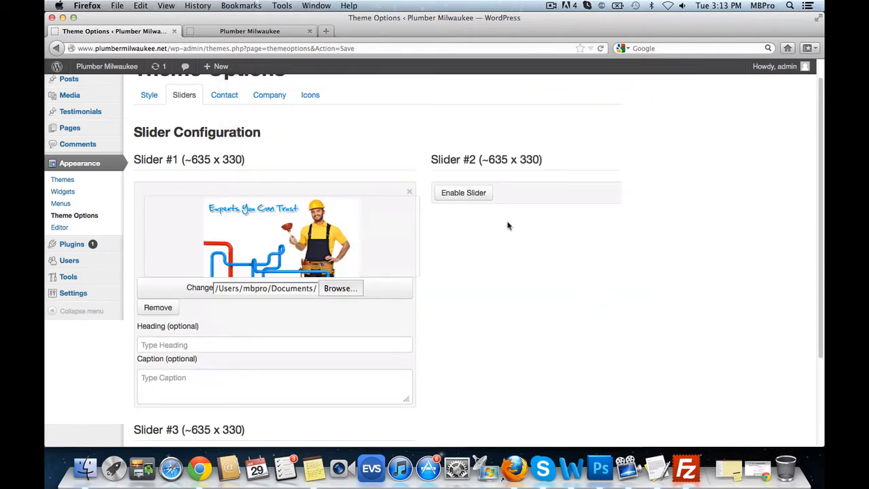
- Enable Slider #2 and give it the image 2.jpg
click(475, 194)
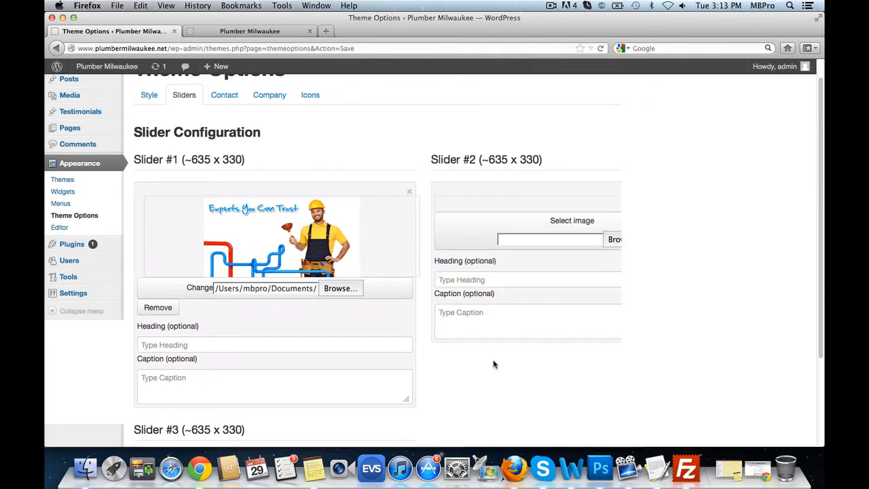
scroll(492, 363, right, 3)
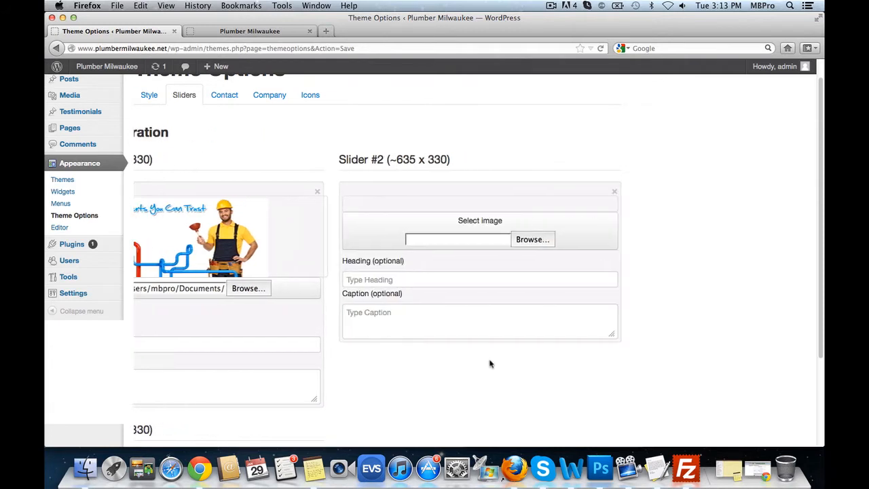
click(317, 193)
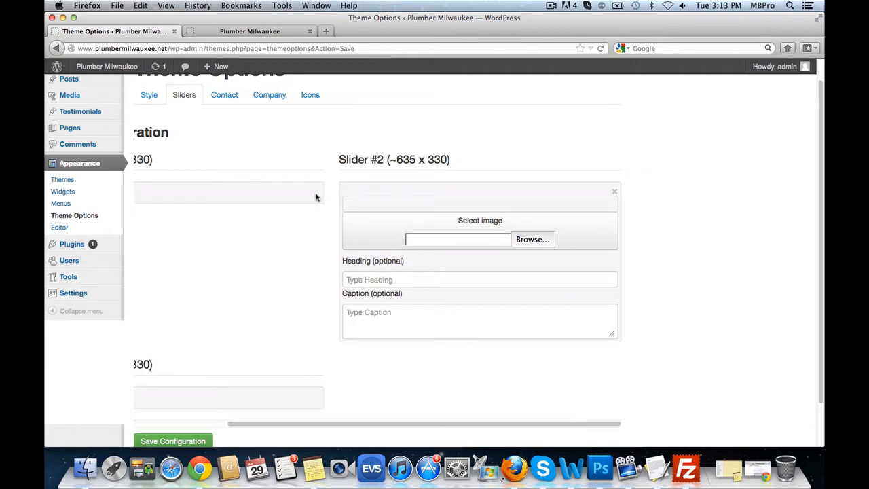
scroll(315, 197, left, 3)
click(178, 198)
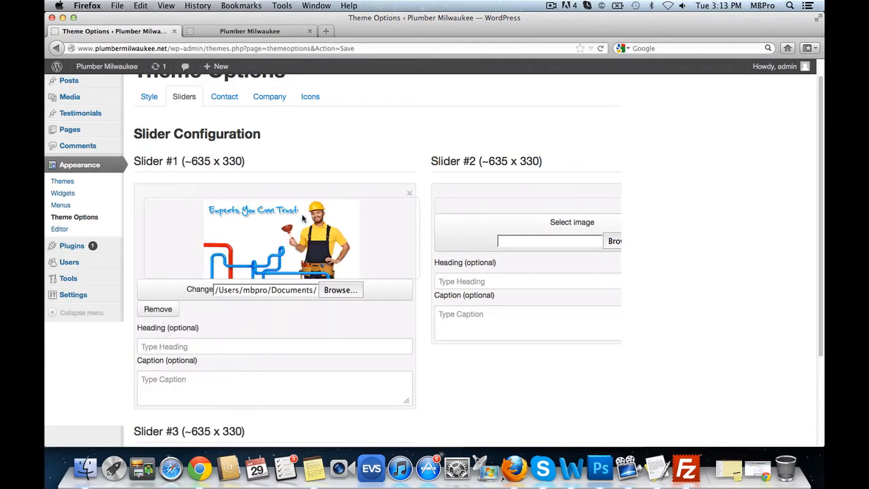
scroll(413, 217, right, 3)
click(538, 242)
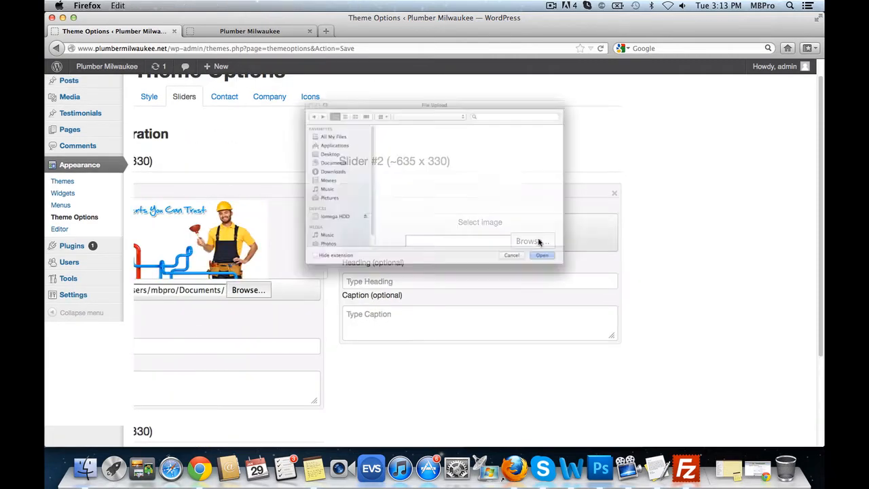
click(461, 125)
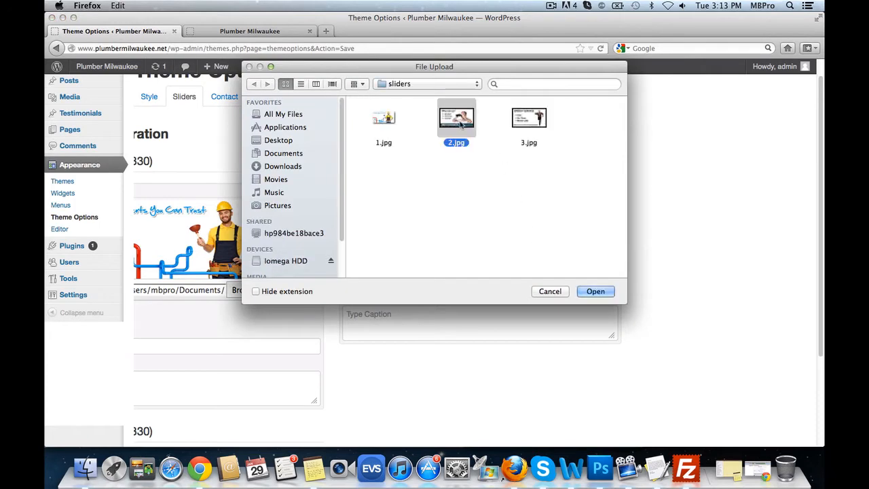
click(596, 291)
- Enable Slider #3 with the image 3.jpg and save the slider configuration
scroll(469, 361, down, 3)
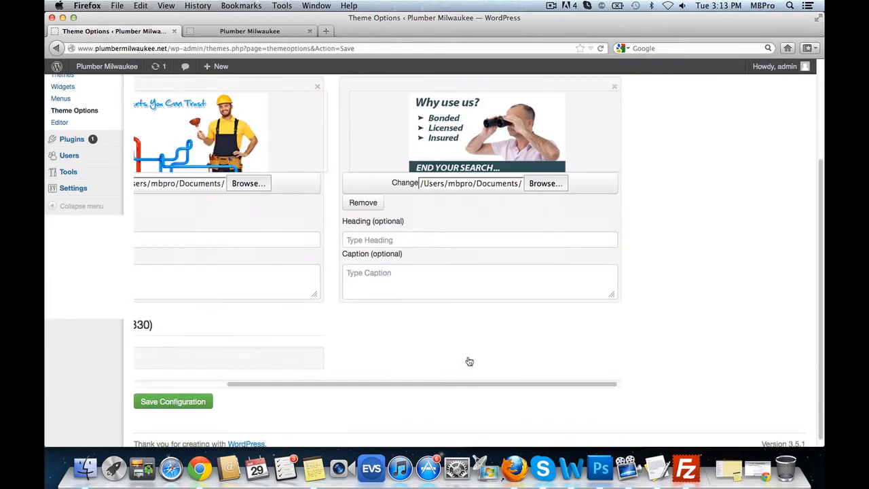
scroll(455, 339, left, 3)
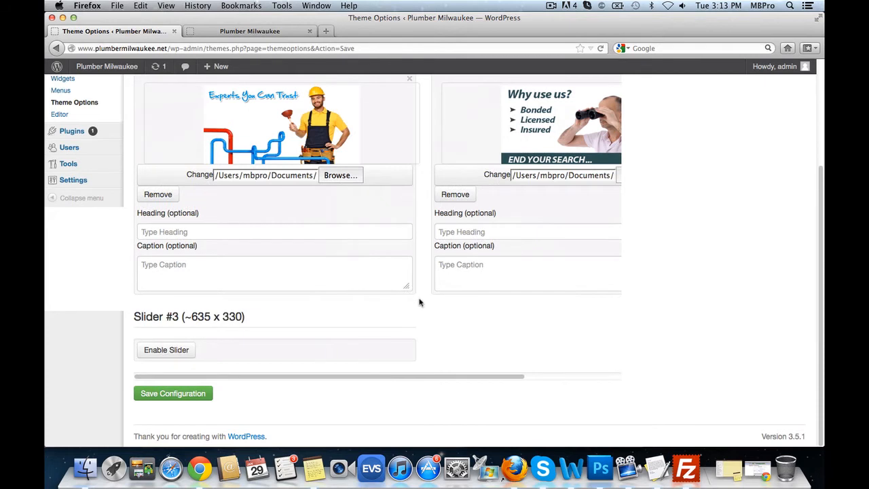
click(165, 353)
scroll(271, 326, down, 2)
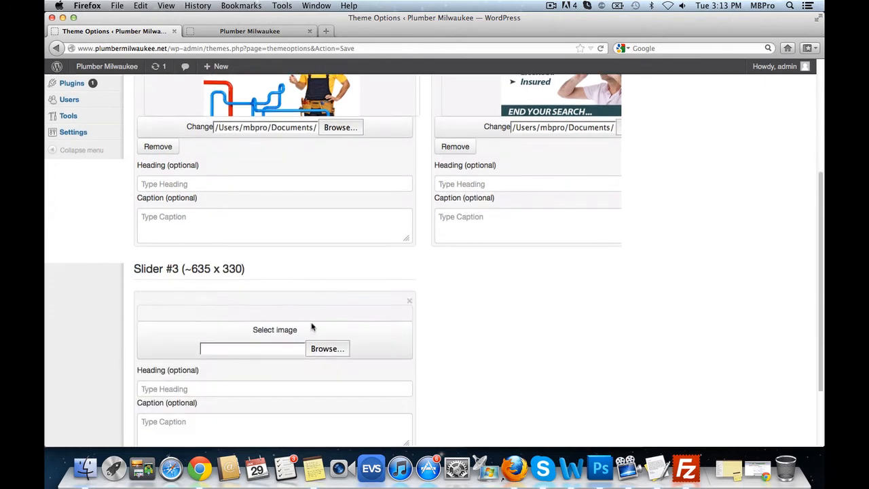
scroll(312, 328, down, 2)
click(327, 306)
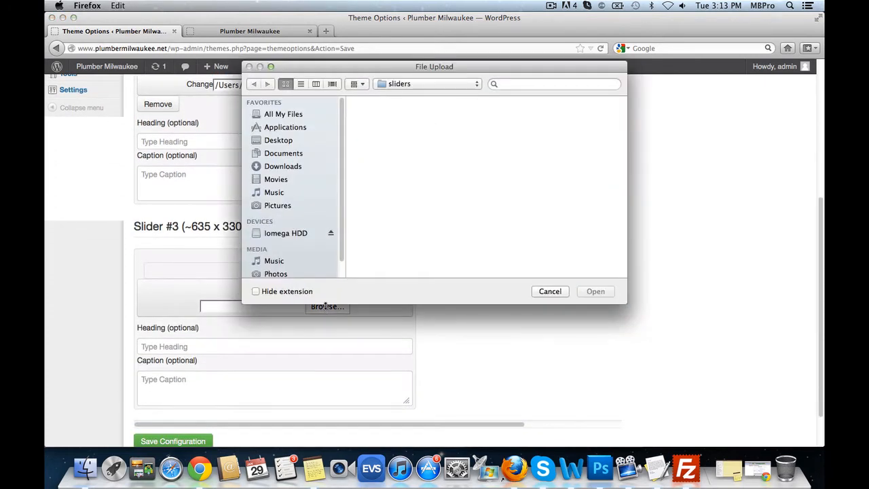
click(529, 121)
click(596, 292)
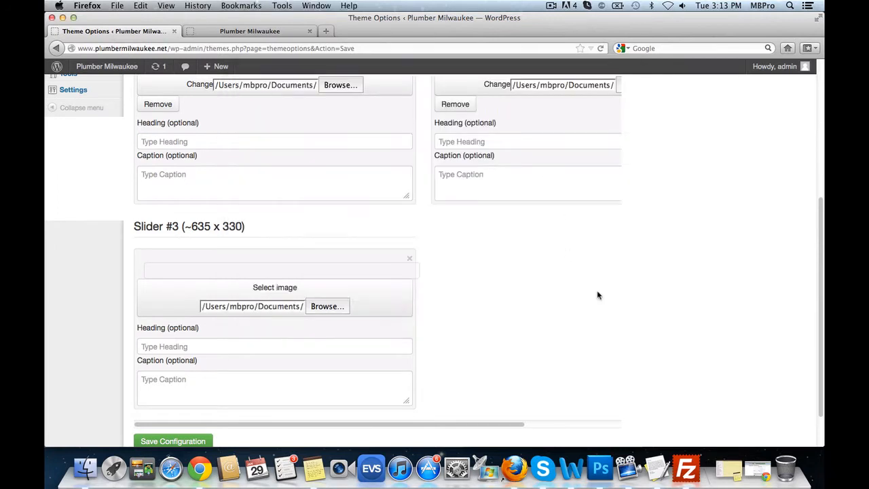
scroll(468, 357, down, 4)
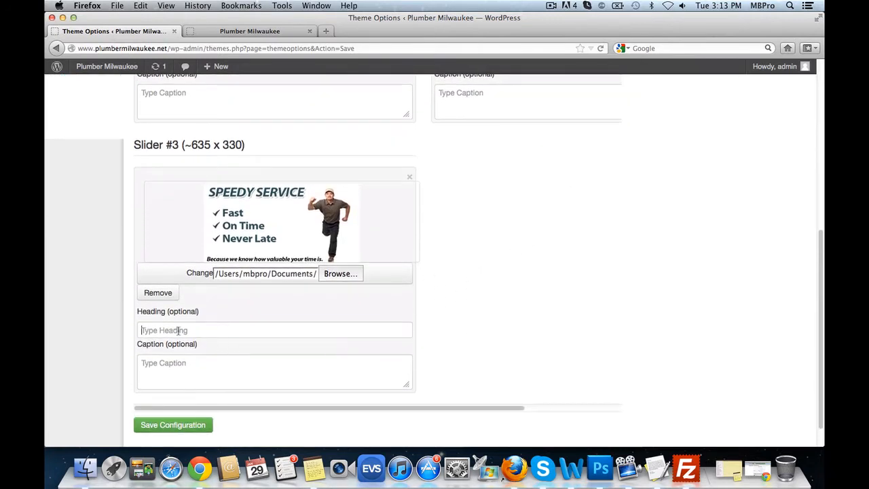
click(178, 330)
click(198, 360)
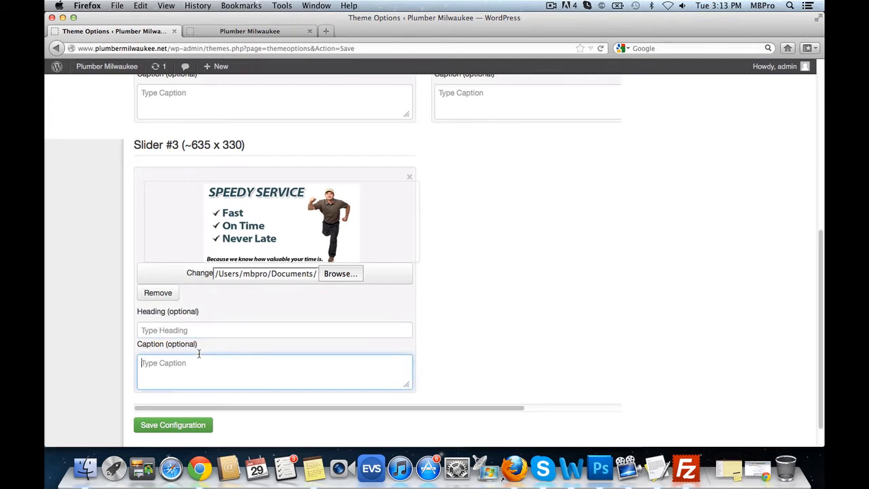
click(199, 426)
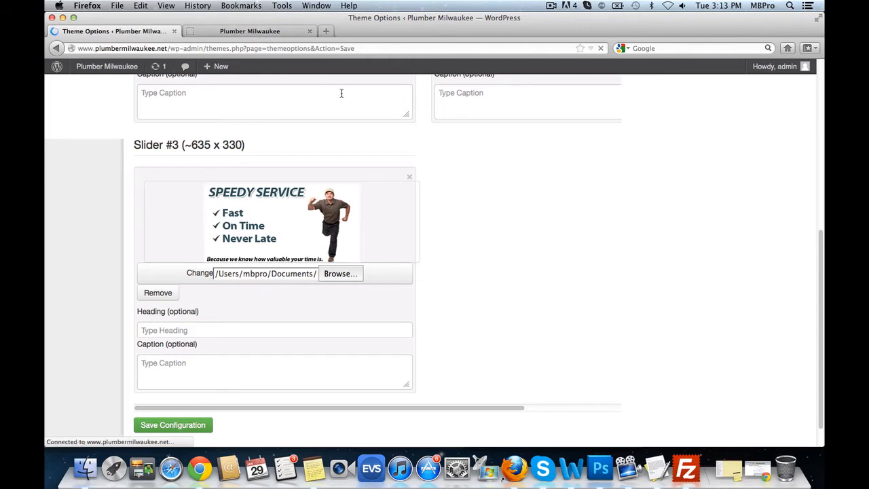
- Reload the live site to check the plumber slideshow, then return to Theme Options
click(259, 31)
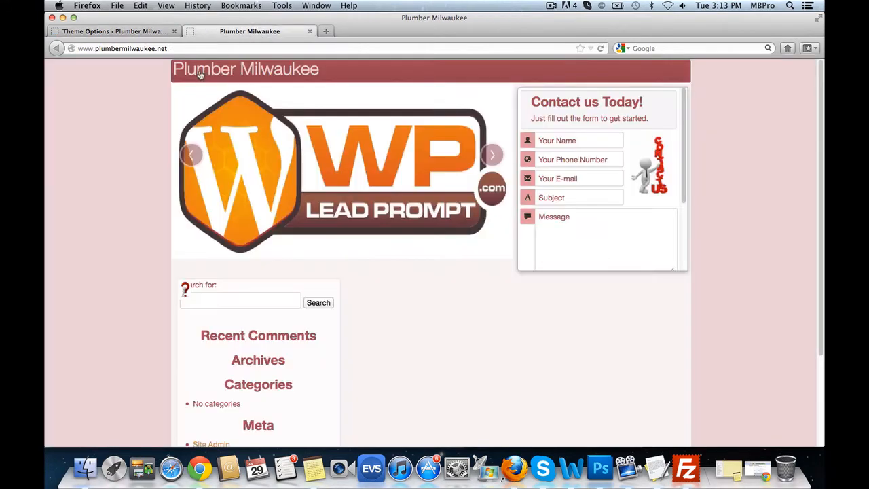
click(600, 48)
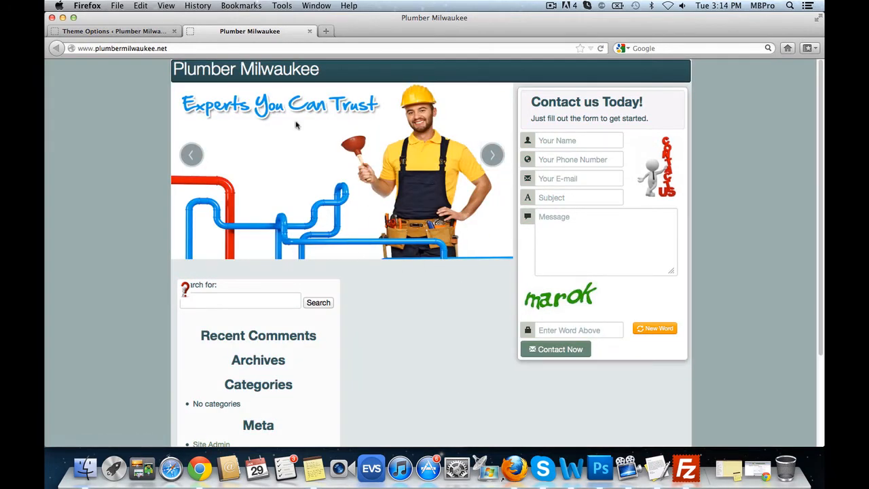
click(107, 34)
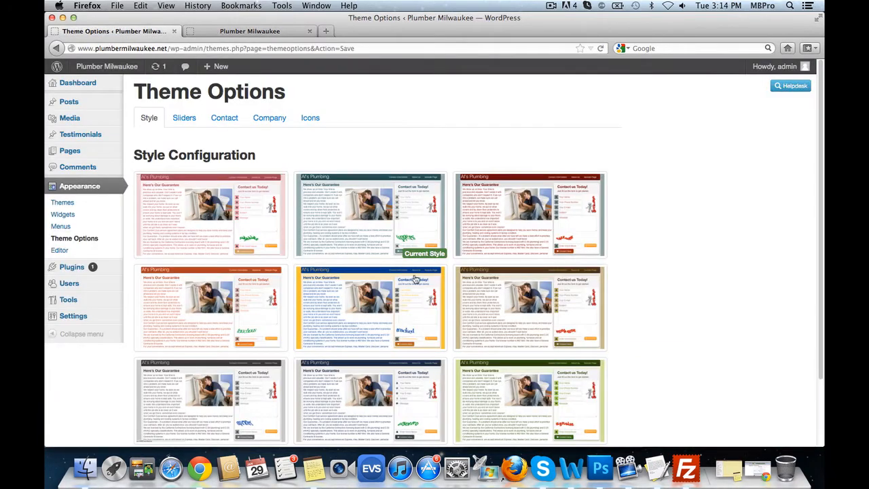
- Enable Sliders #2 and #3 and save the slider configuration
click(183, 118)
click(466, 218)
scroll(240, 363, down, 3)
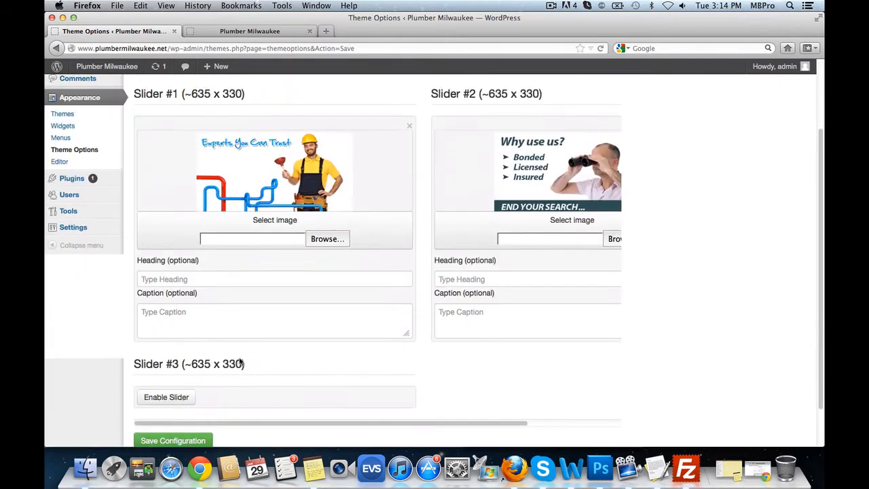
click(166, 397)
scroll(156, 380, down, 3)
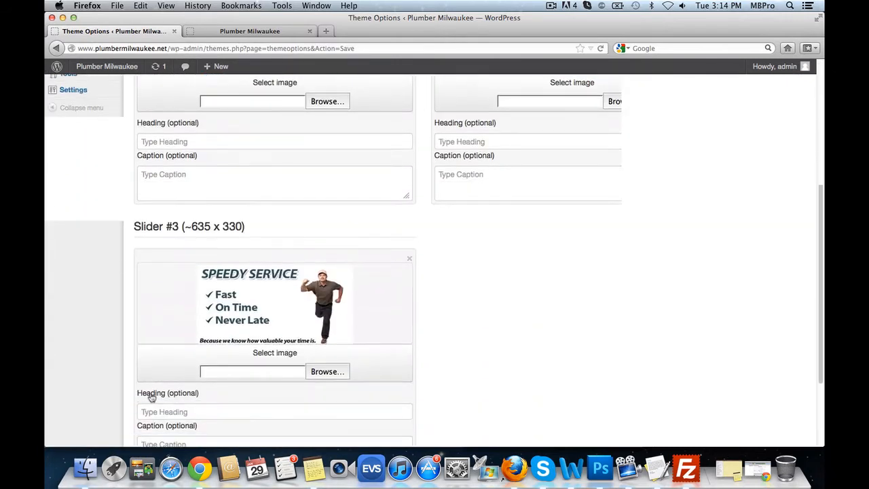
scroll(151, 397, down, 3)
click(171, 415)
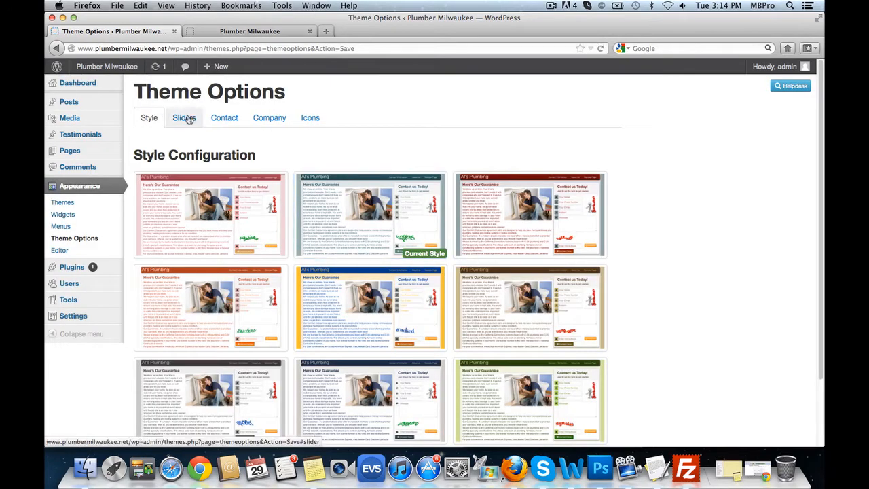
- Enter 'Example Heading' and 'Example Caption' for Slider #1, save, and view the live site
click(184, 118)
scroll(325, 297, down, 2)
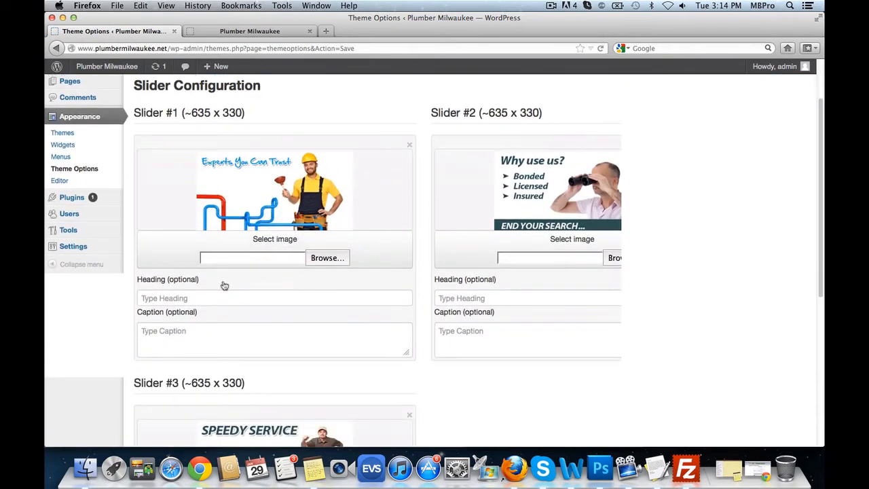
click(175, 296)
text(Example Heading)
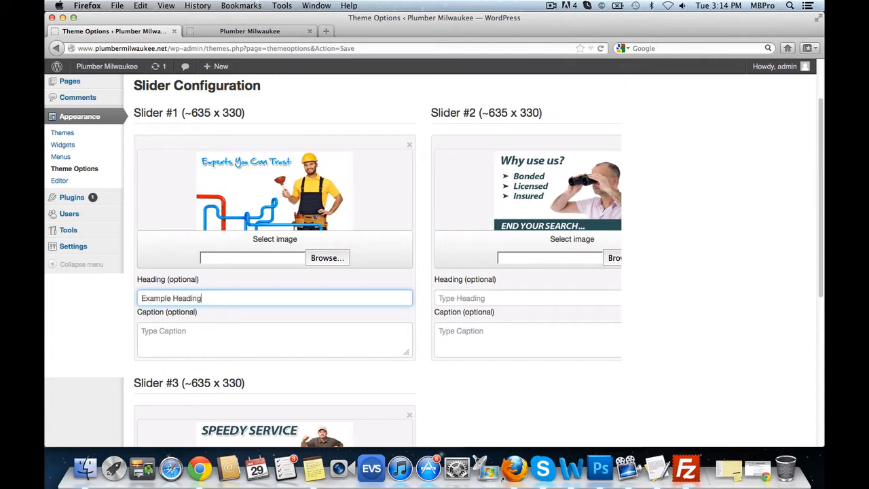
key(Tab)
text(E)
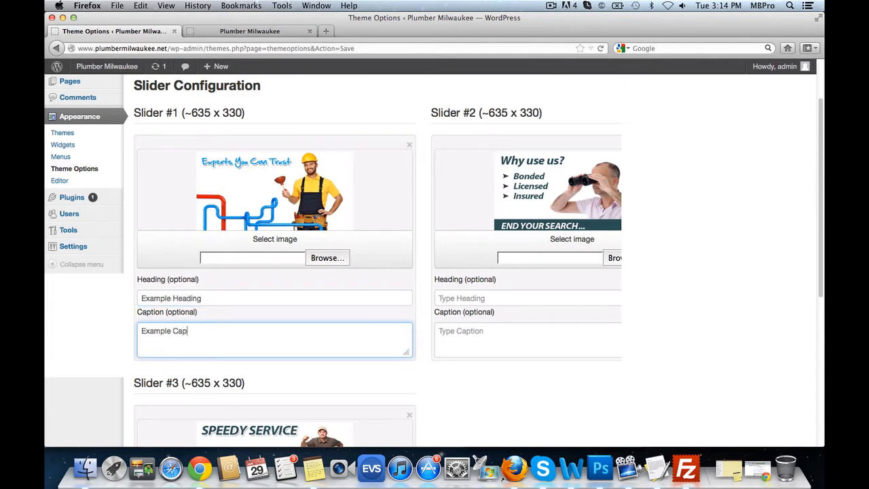
scroll(541, 359, down, 8)
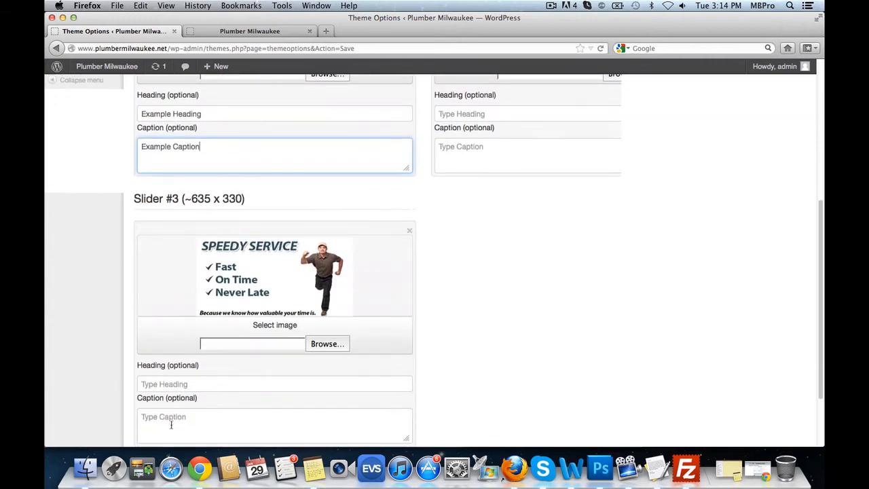
click(191, 391)
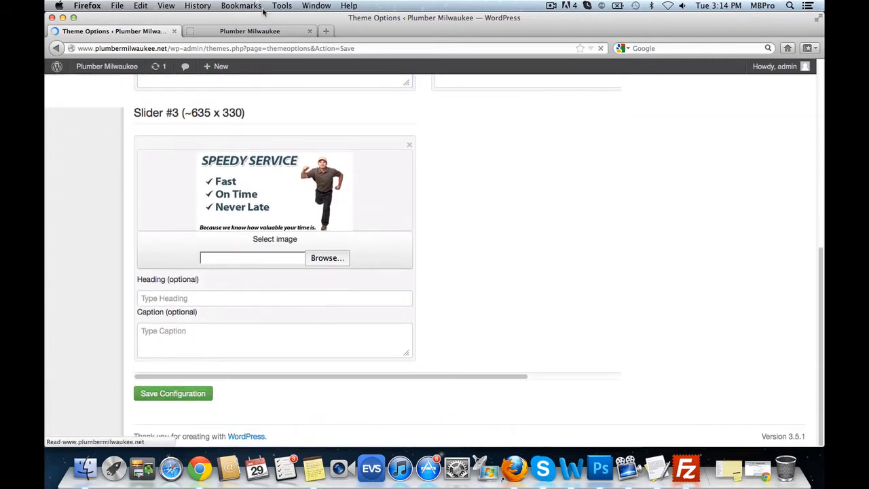
click(263, 31)
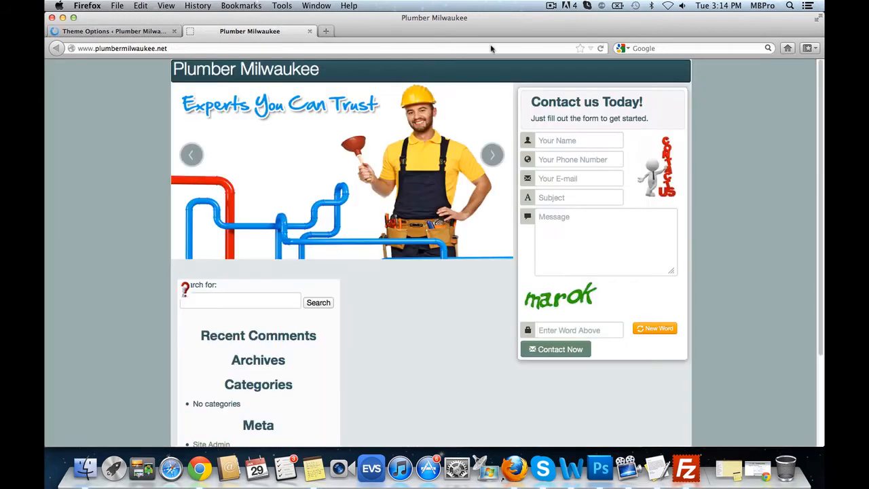
click(601, 48)
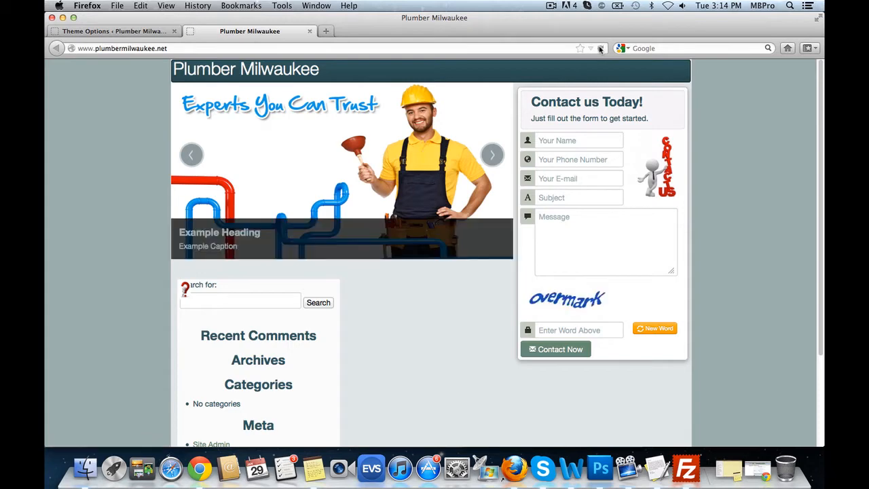
drag(260, 233, 190, 233)
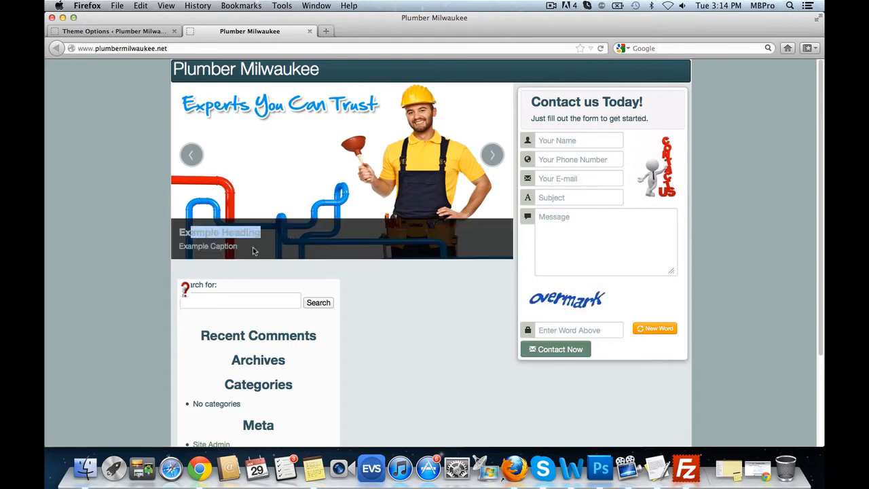
drag(253, 248, 225, 246)
click(499, 156)
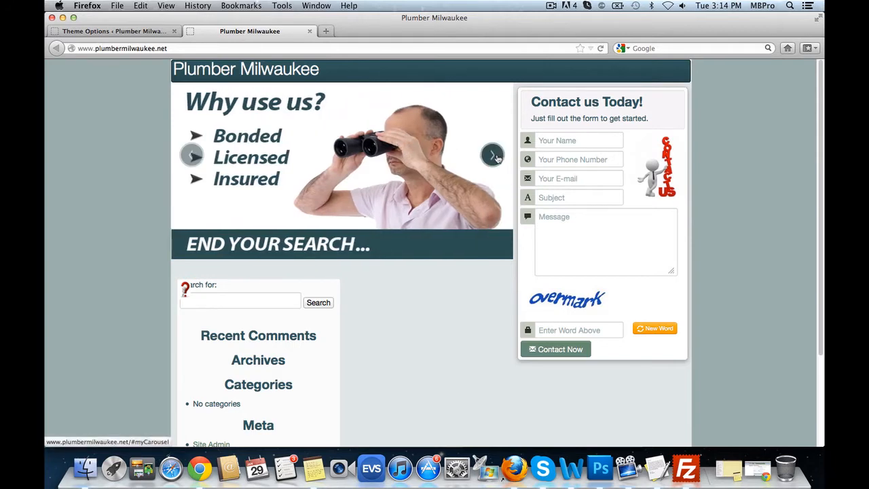
click(496, 158)
click(112, 31)
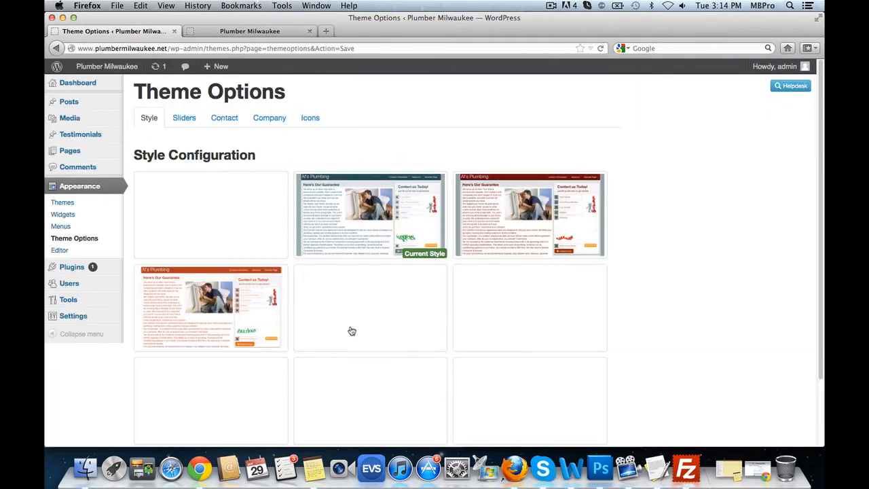
- Delete Slider #1's example heading and caption text
click(182, 118)
scroll(208, 338, down, 1)
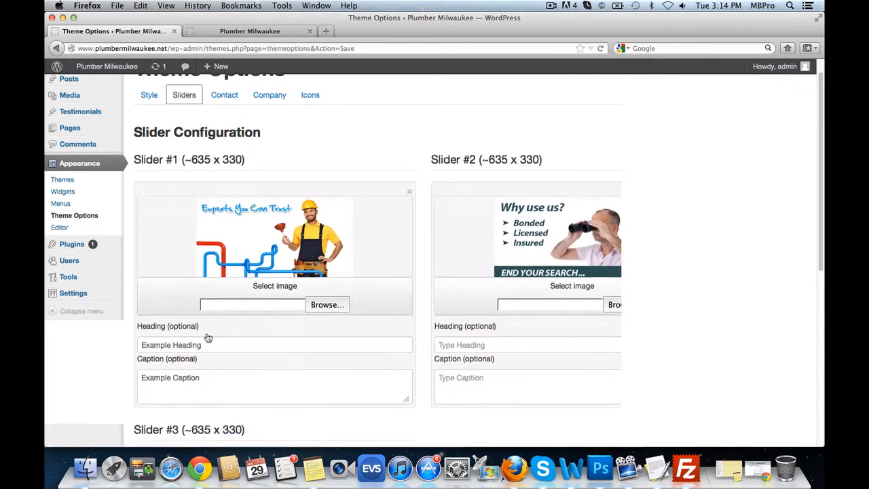
scroll(208, 338, down, 3)
click(211, 279)
key(super+a)
key(BackSpace)
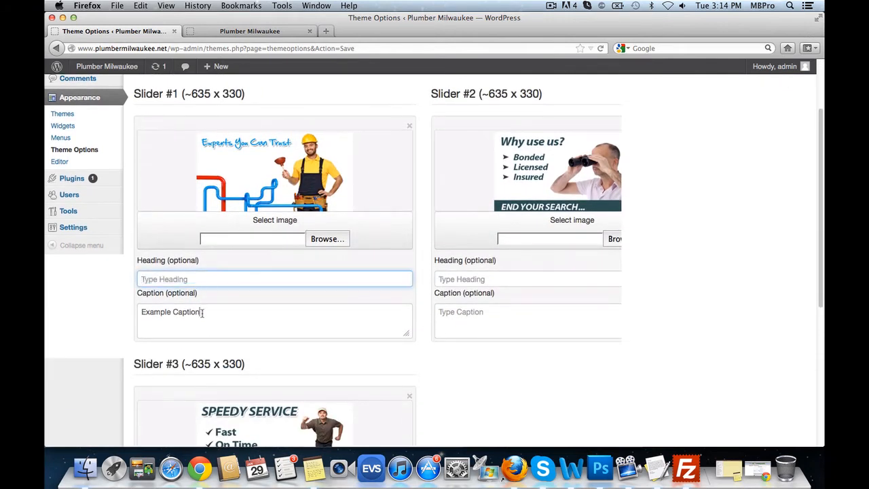
click(202, 312)
key(super+a)
key(BackSpace)
- Save the cleared slider configuration and switch to the Contact settings
scroll(401, 347, down, 8)
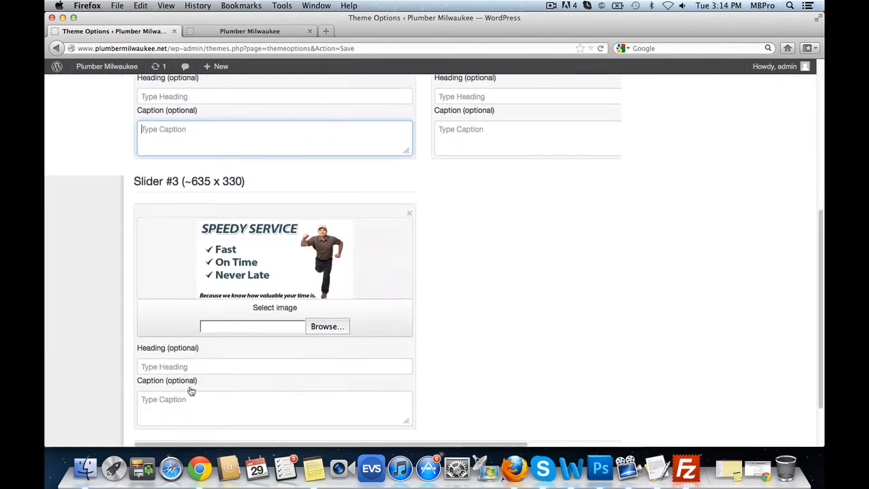
scroll(186, 394, down, 3)
click(176, 396)
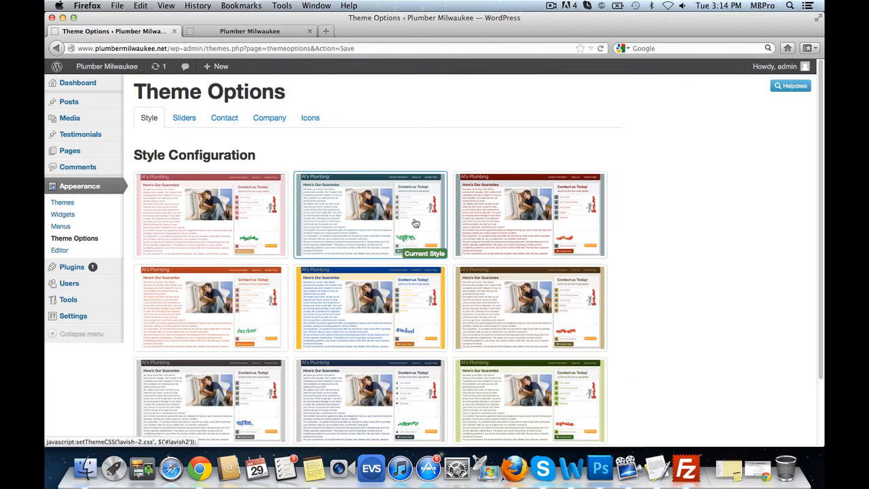
click(176, 120)
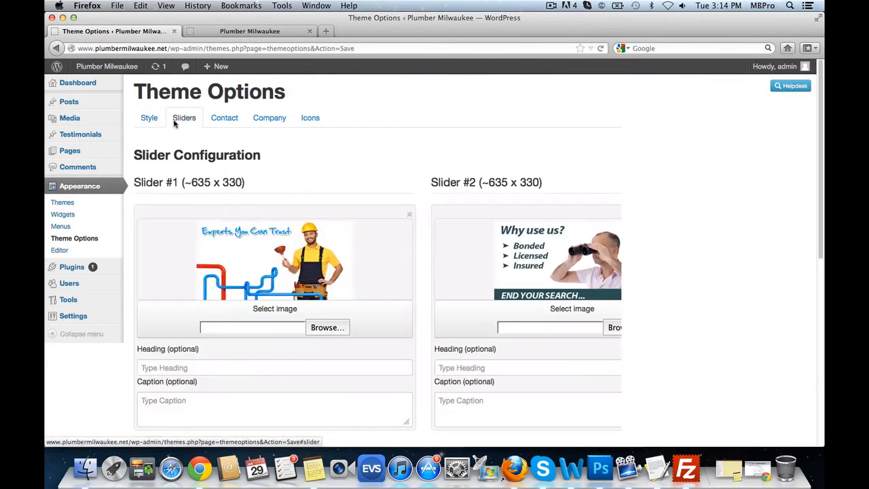
click(221, 122)
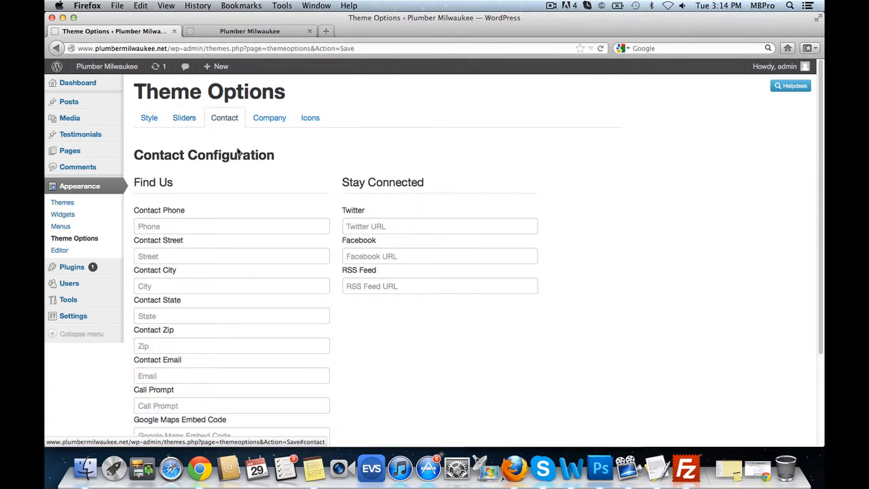
scroll(459, 240, down, 3)
click(192, 168)
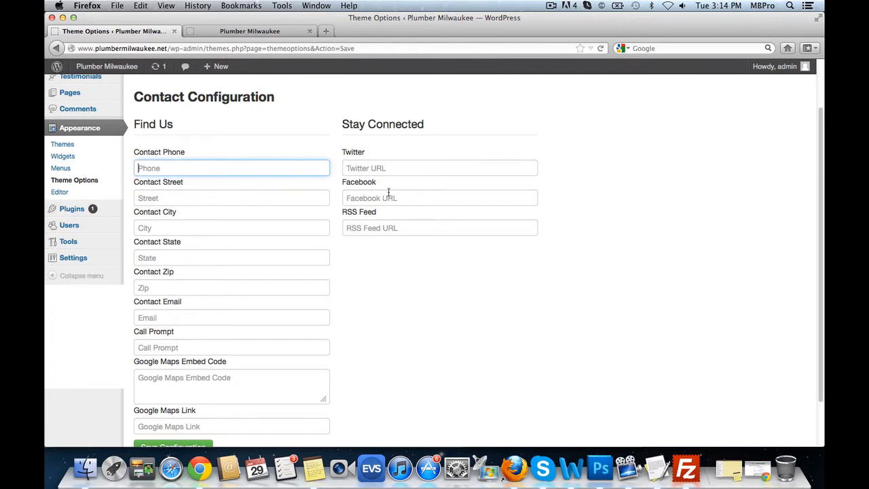
click(218, 198)
text(12)
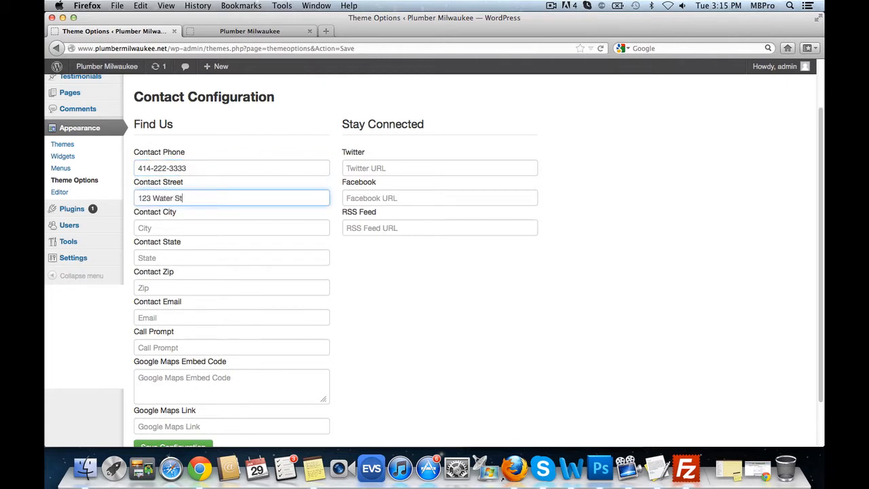
key(Tab)
text(Milwaukee)
key(Tab)
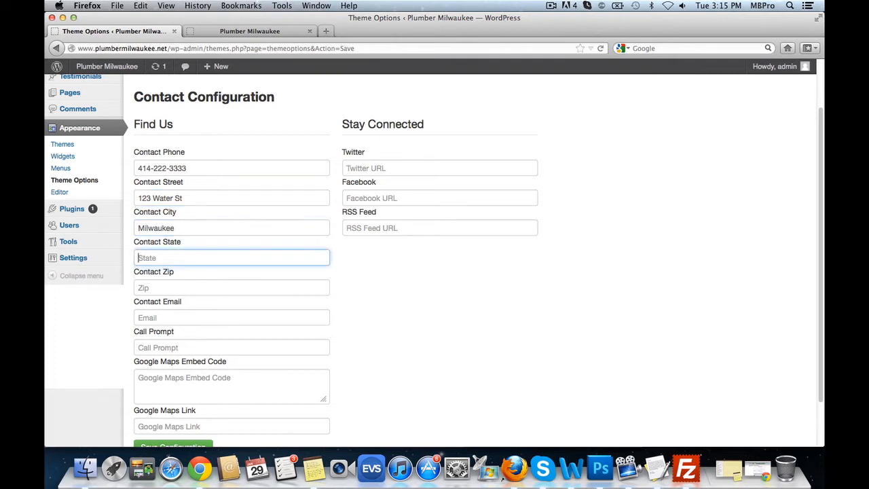
text(WI)
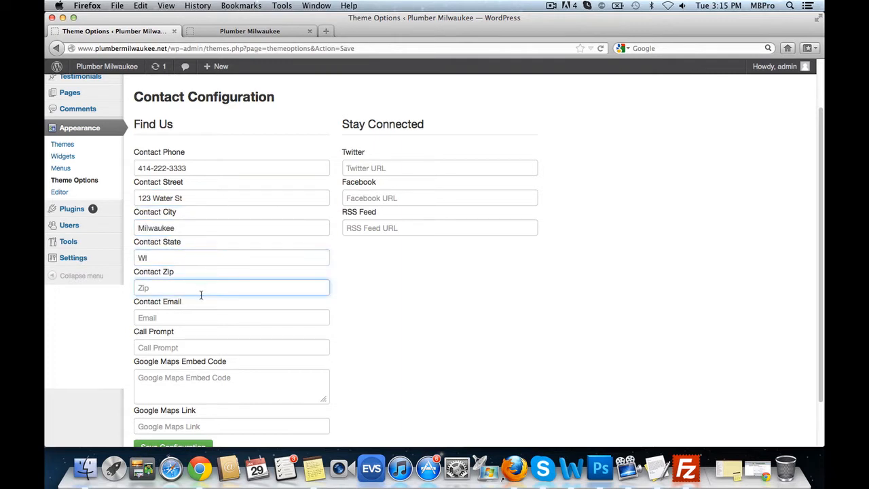
- Fill in zip code 53202 and the contact e-mail address
click(201, 287)
text(53202)
scroll(223, 303, down, 1)
click(207, 314)
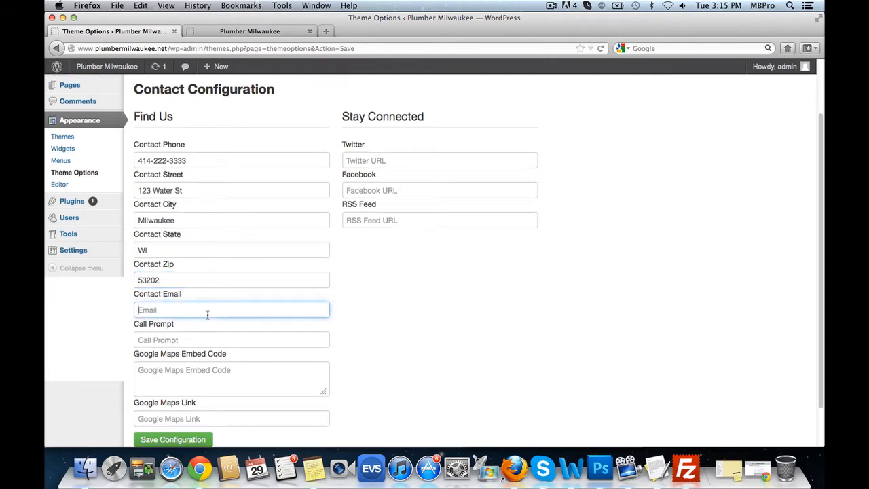
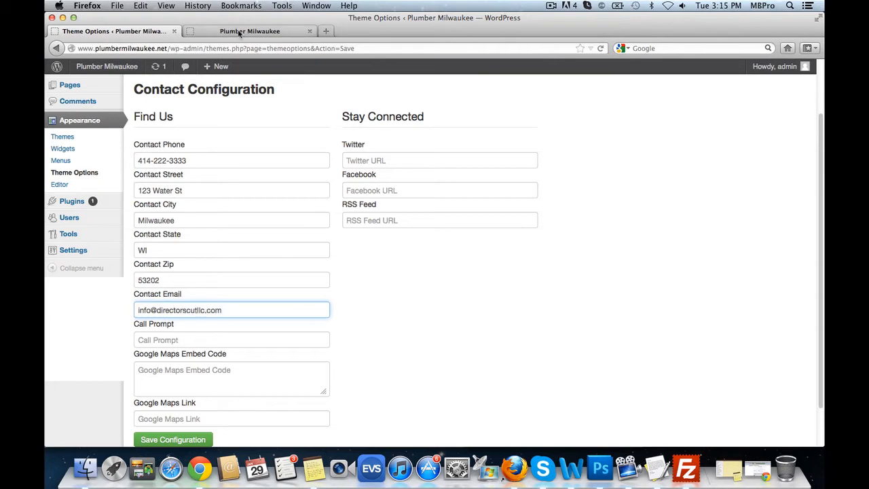
click(242, 32)
- After reviewing the live contact form, type the call-us prompt into the Call Prompt field
click(573, 141)
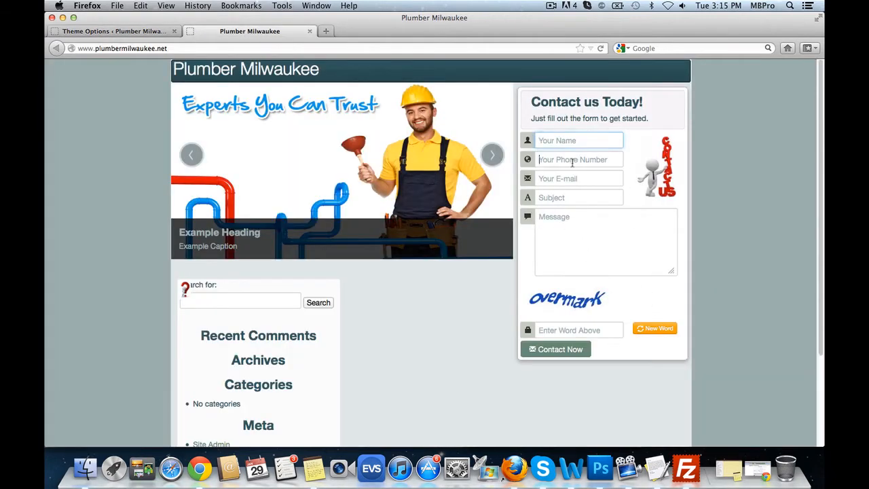
click(572, 160)
click(570, 179)
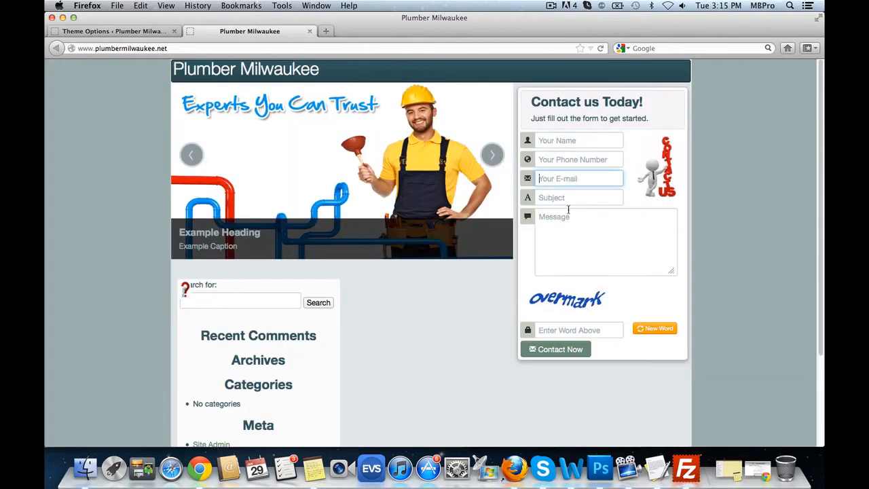
click(129, 30)
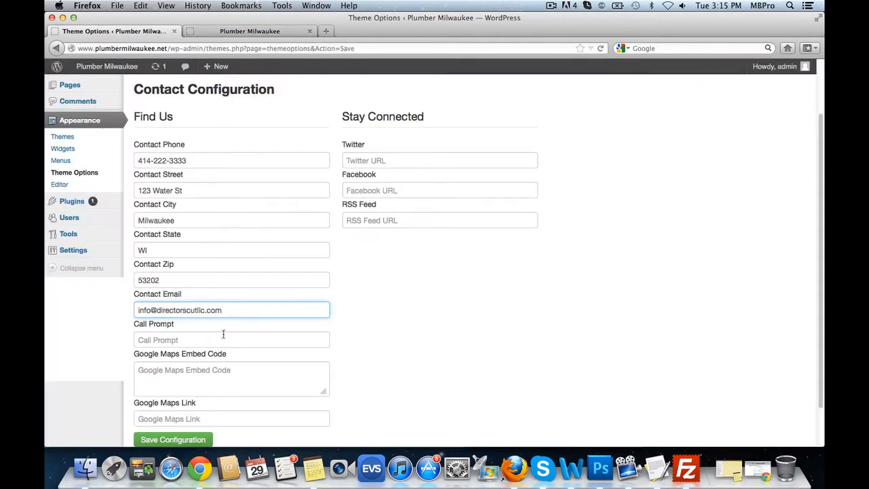
click(223, 339)
scroll(445, 322, down, 1)
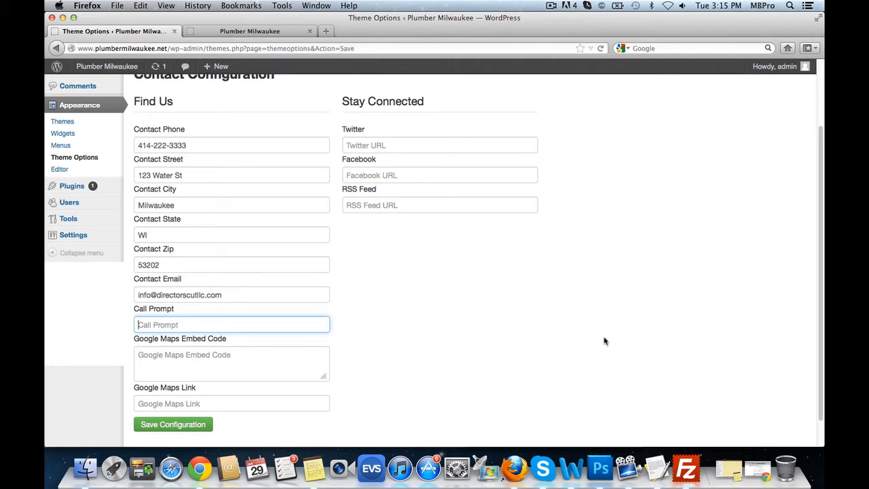
text(CA)
key(BackSpace)
text(C)
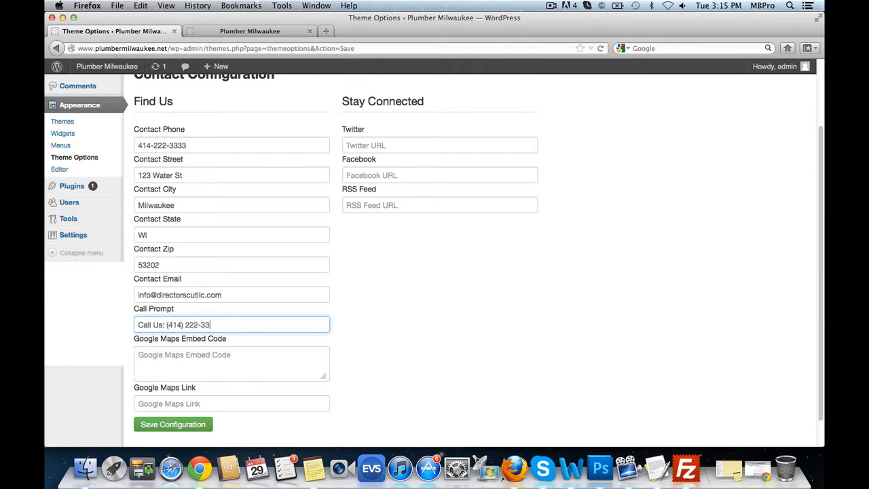
click(387, 140)
text(http://twitter.com)
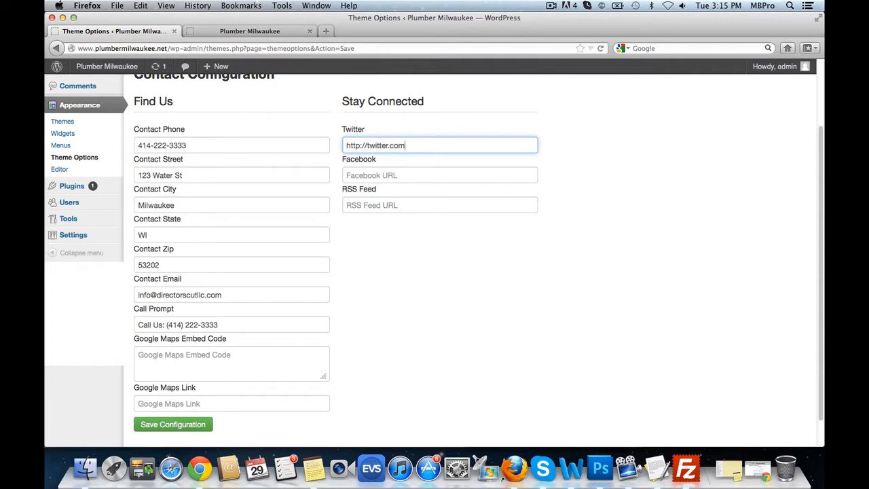
click(378, 178)
text(http://)
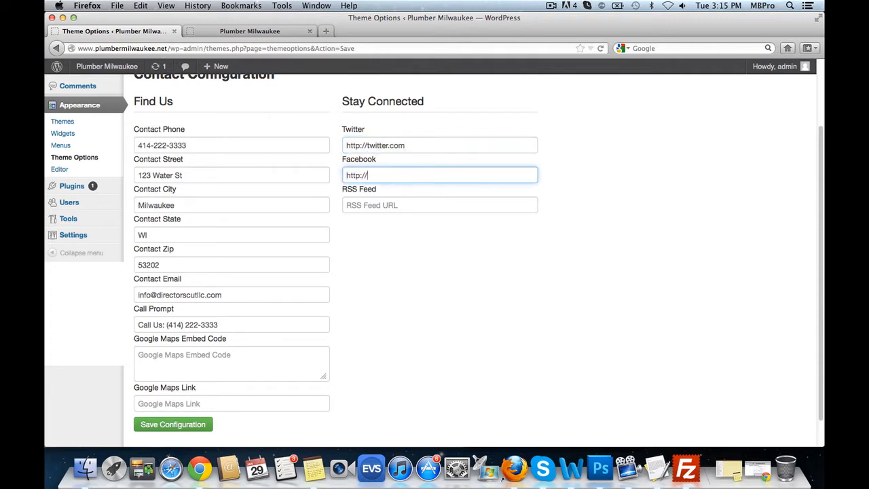
text(facebook.com)
key(Tab)
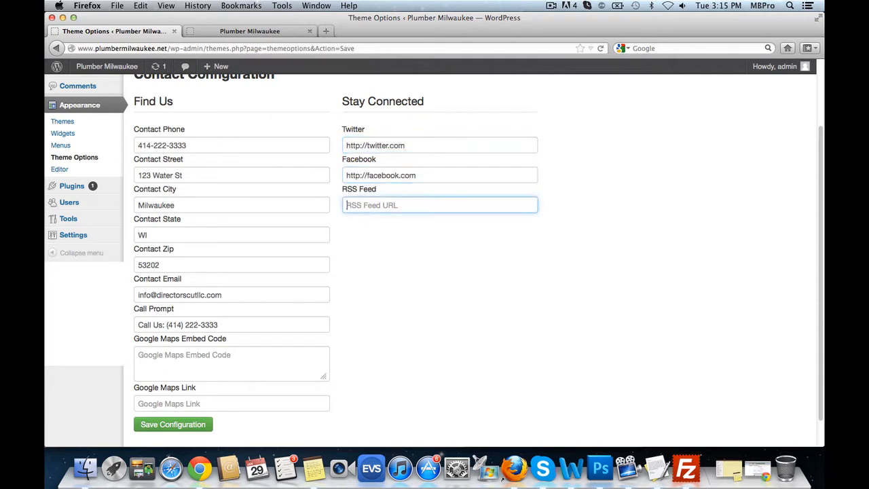
text(http://rss.com)
click(362, 326)
scroll(363, 326, down, 2)
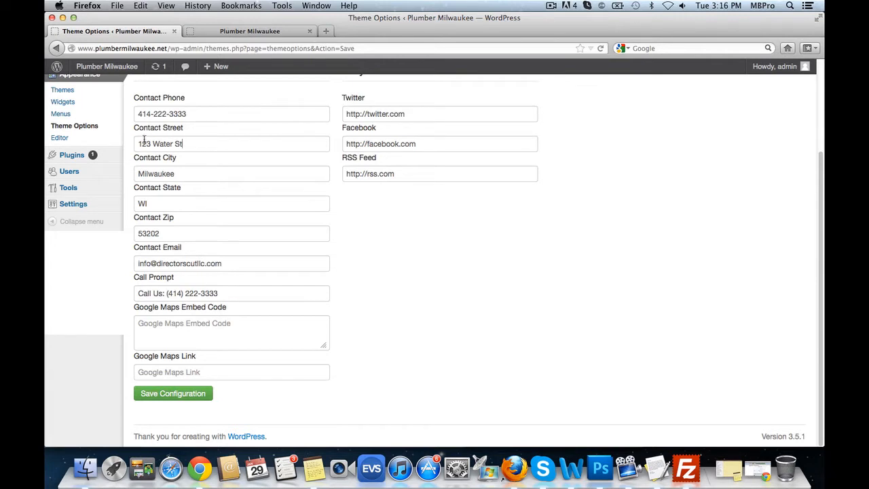
drag(144, 139, 135, 140)
key(super+c)
- Search Google for the copied street address plus 'Milwaukee WI' and open its map result
click(328, 32)
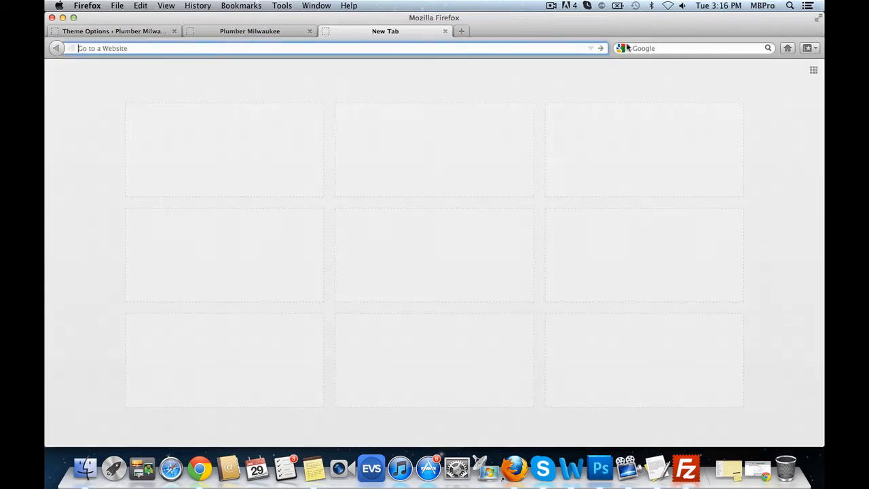
click(661, 47)
key(super+v)
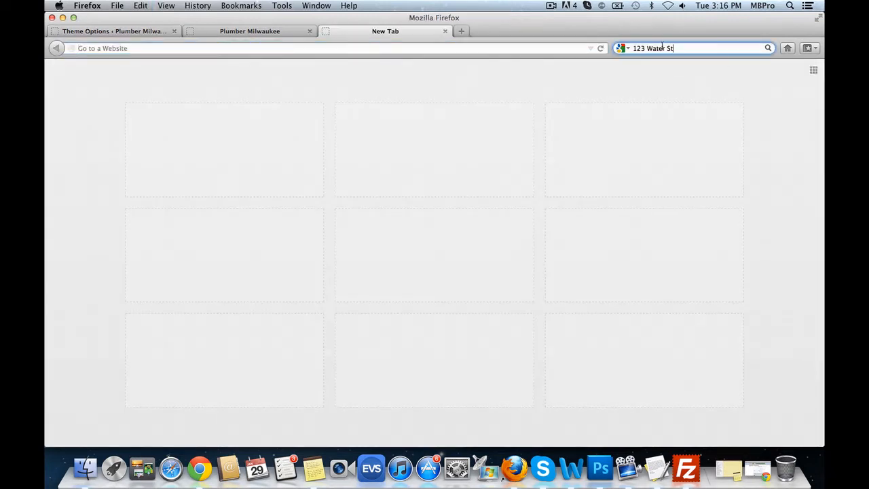
click(553, 48)
text(g)
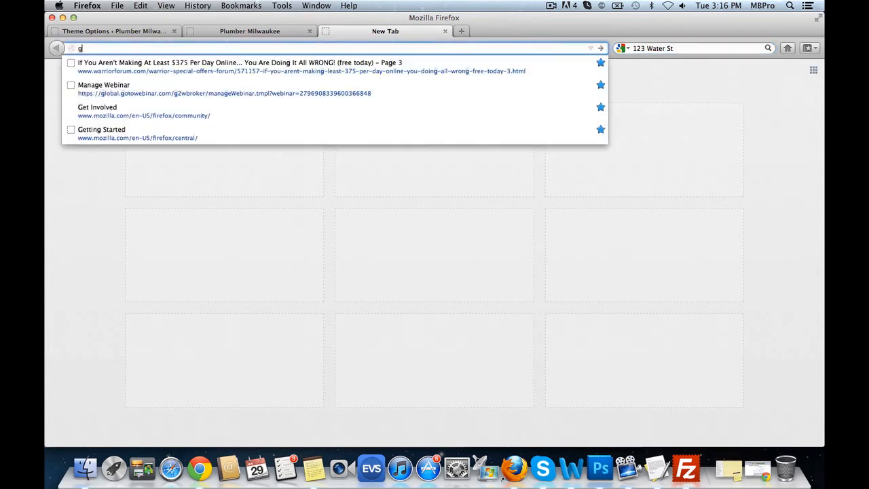
text(oogle.com)
key(Return)
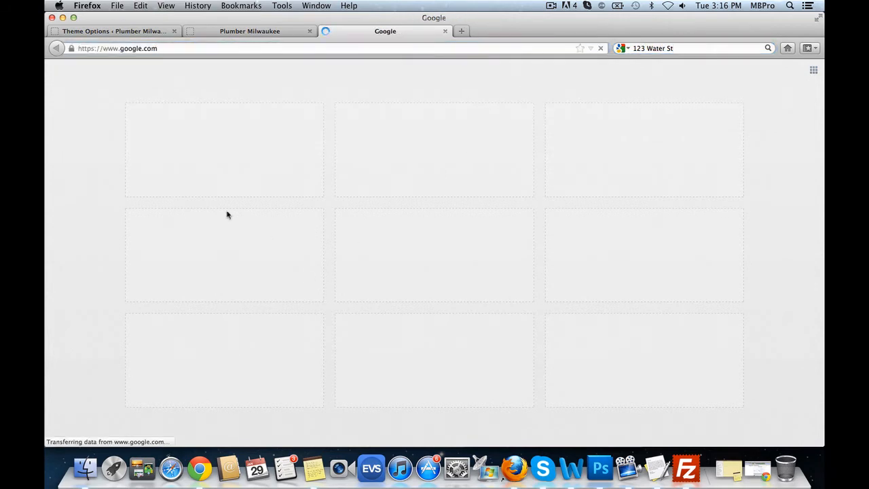
key(super+v)
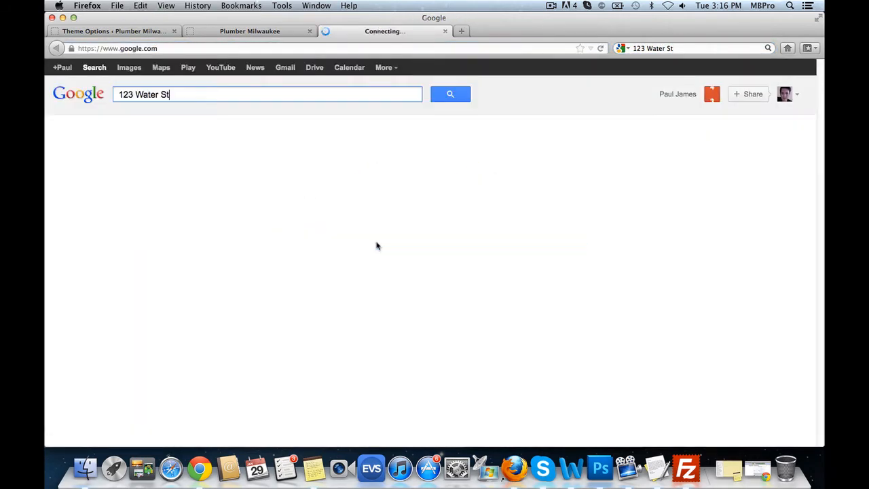
text(Milwaukee WI)
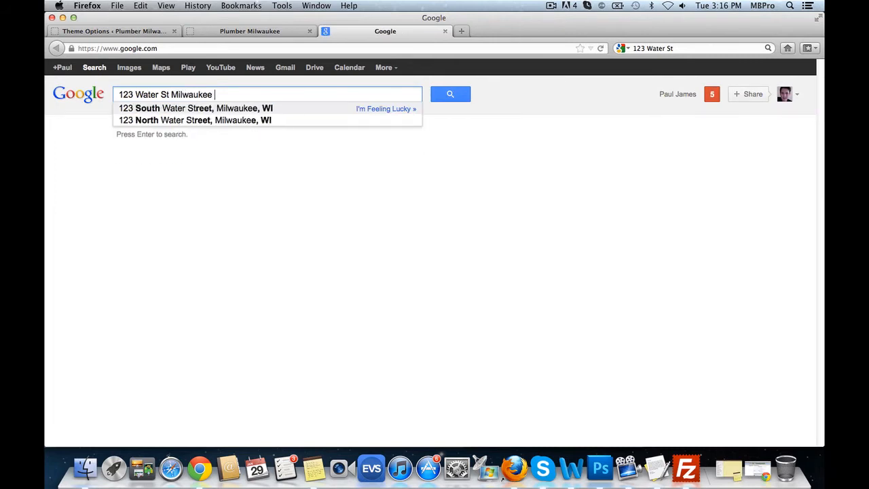
key(Return)
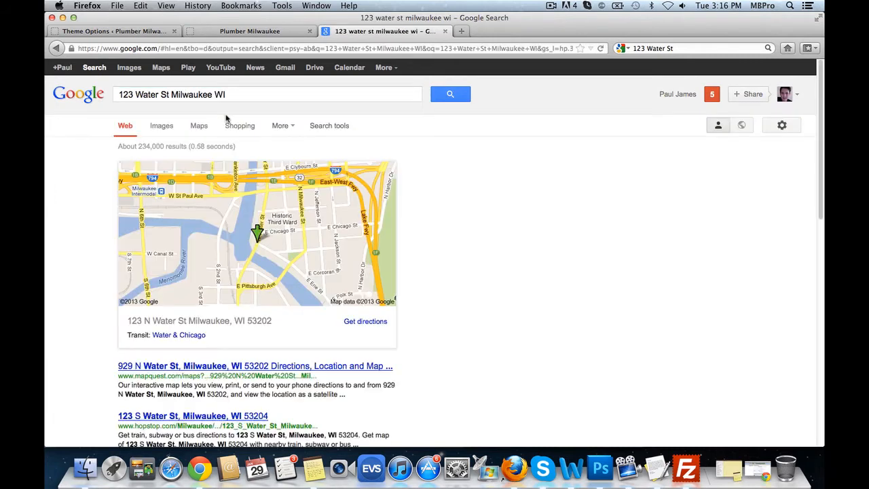
click(370, 325)
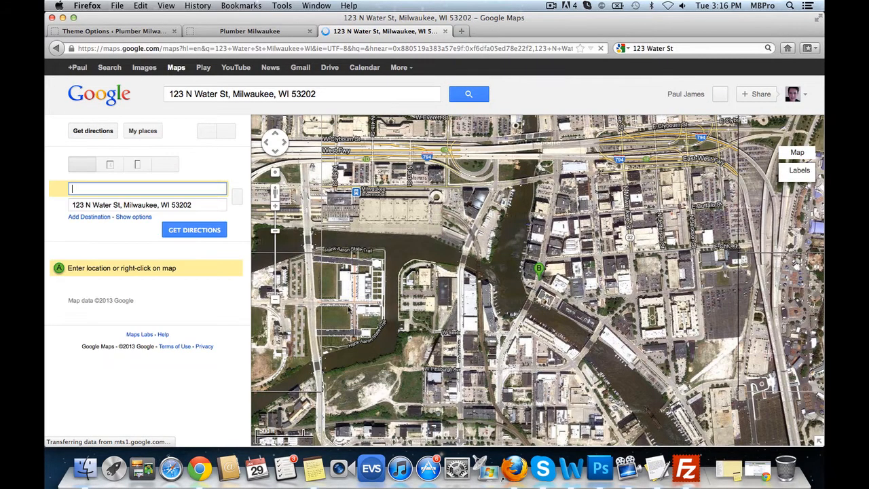
- Show the map's shareable link and embed HTML, then return to the live site tab
click(226, 131)
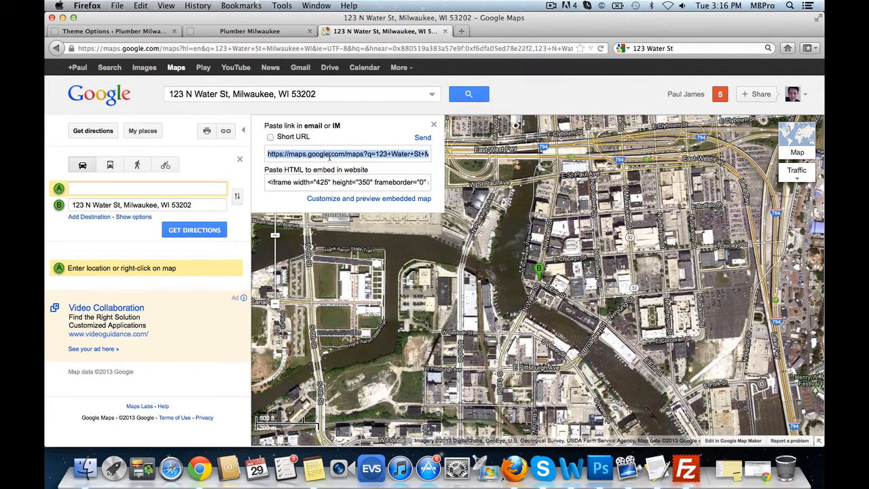
click(250, 31)
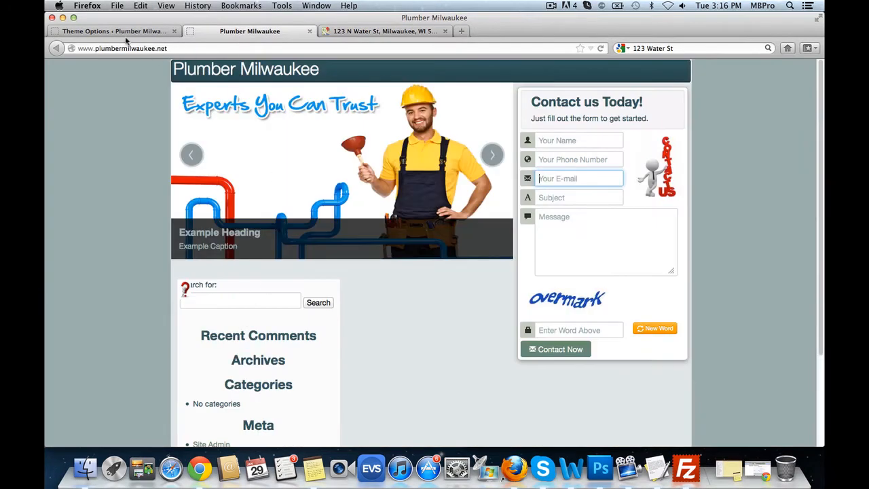
- Paste the Google Maps link for 123 Water St into the Google Maps Link field
click(126, 31)
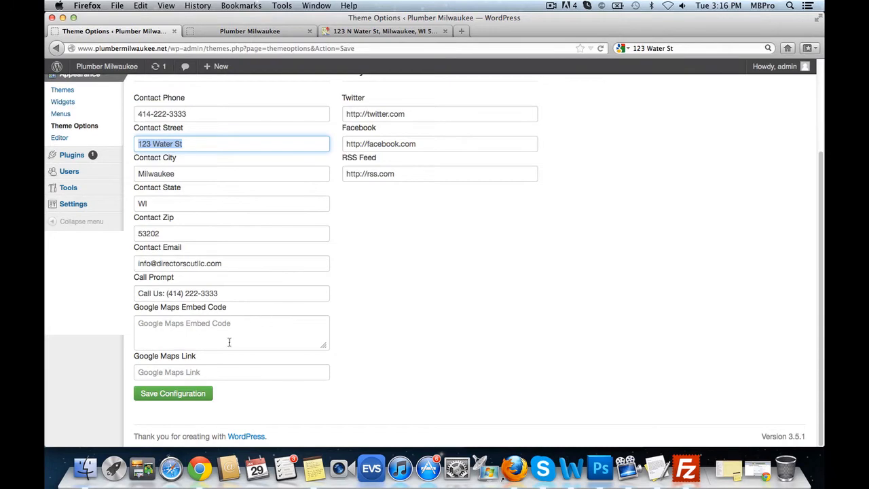
click(193, 370)
key(super+v)
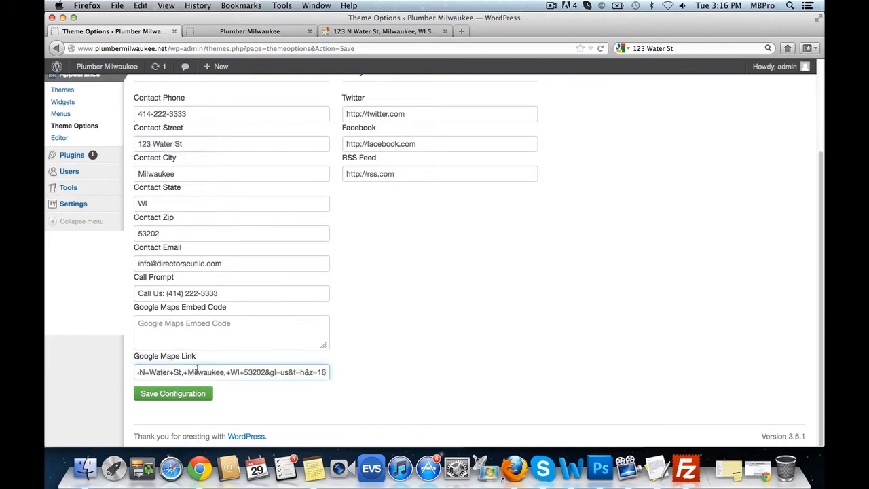
- Copy the map's iframe embed code into the Google Maps Embed Code box and save
click(381, 31)
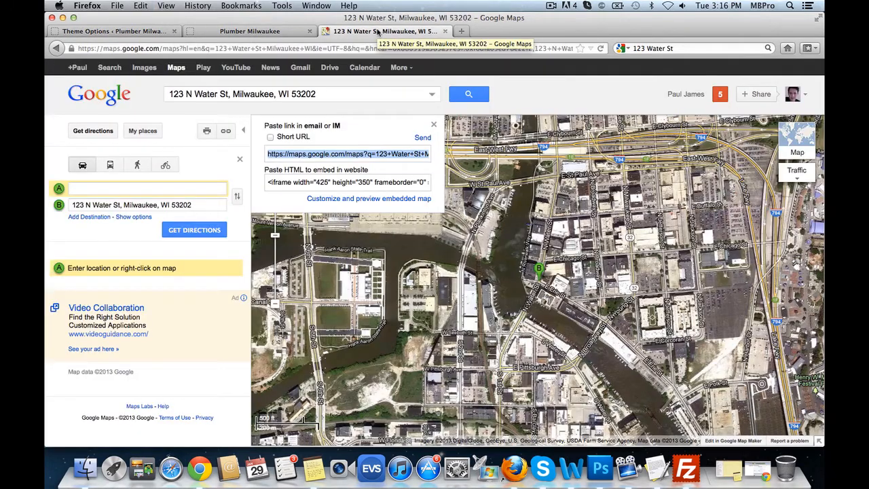
drag(293, 172, 343, 170)
click(360, 181)
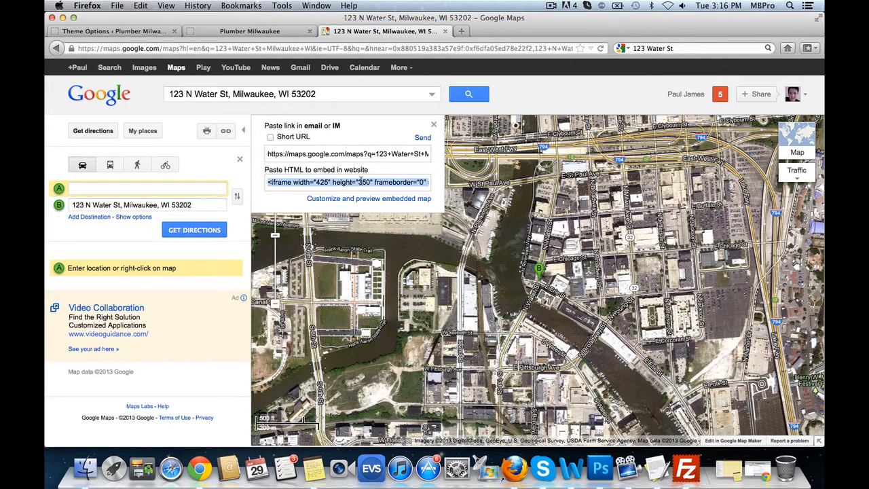
key(super+c)
click(142, 34)
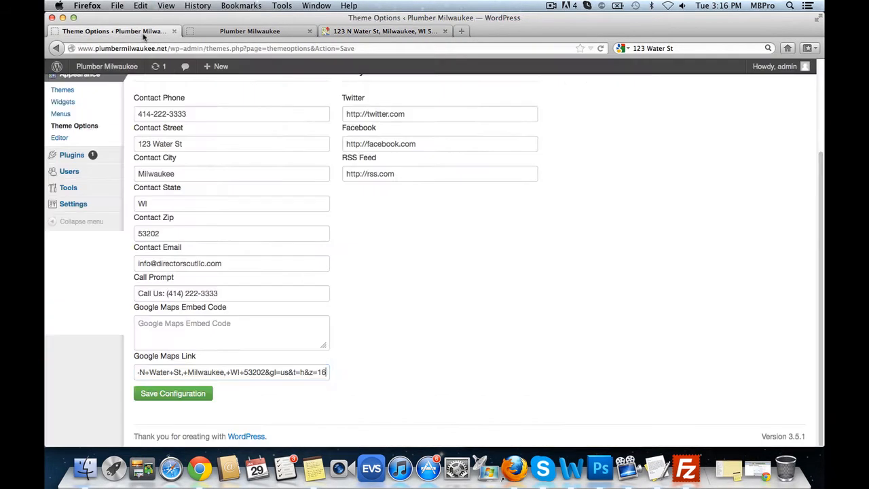
click(239, 333)
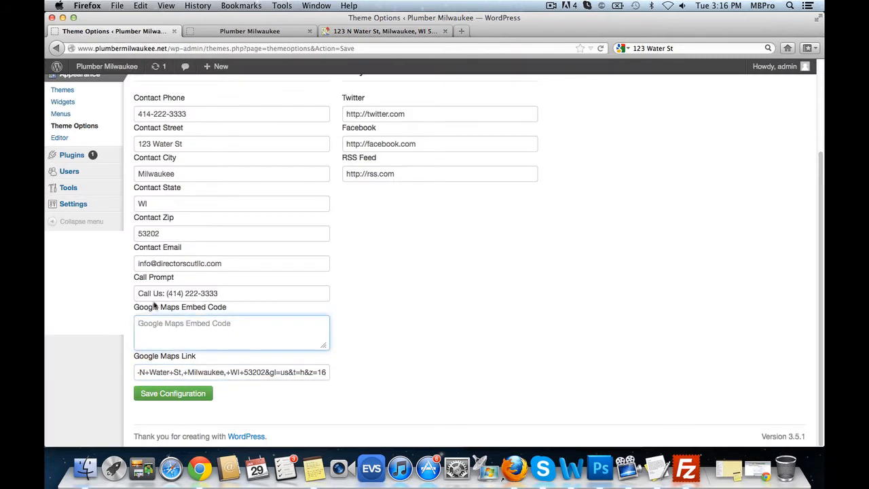
key(super+v)
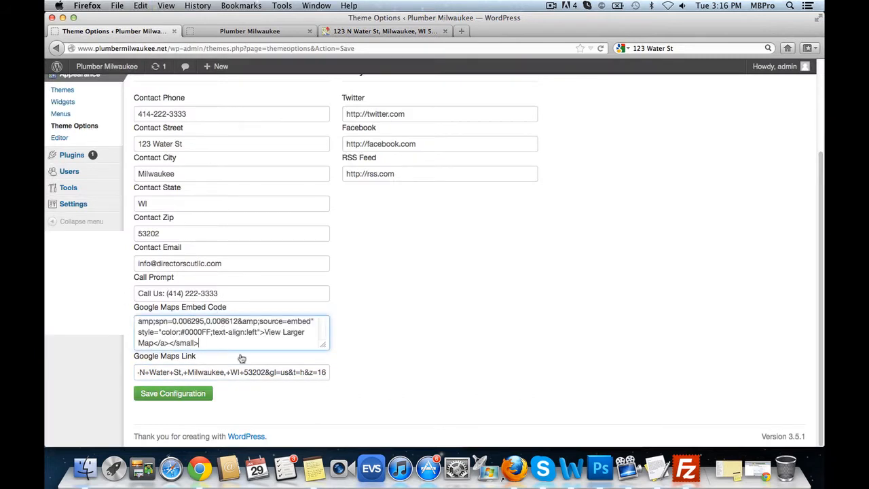
click(199, 399)
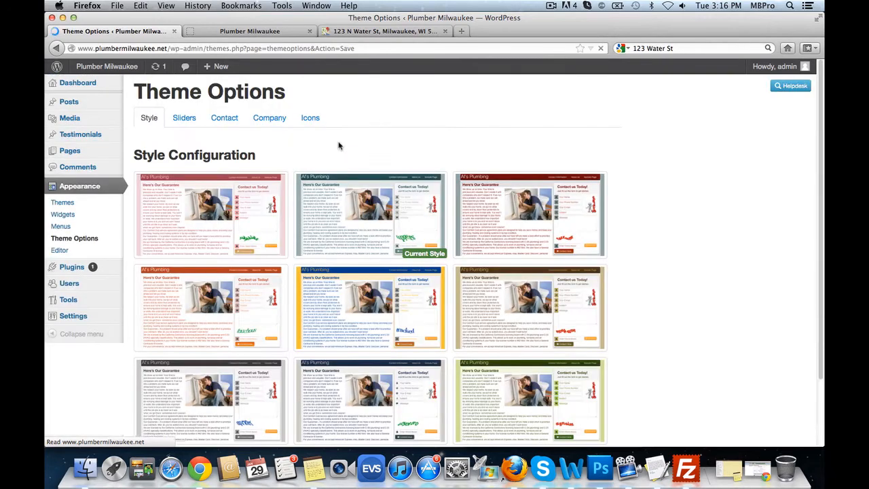
click(234, 32)
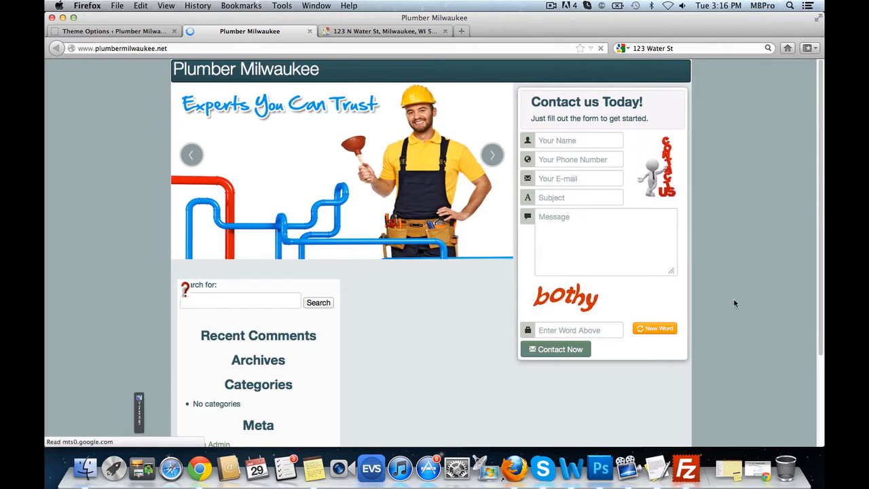
scroll(737, 303, down, 2)
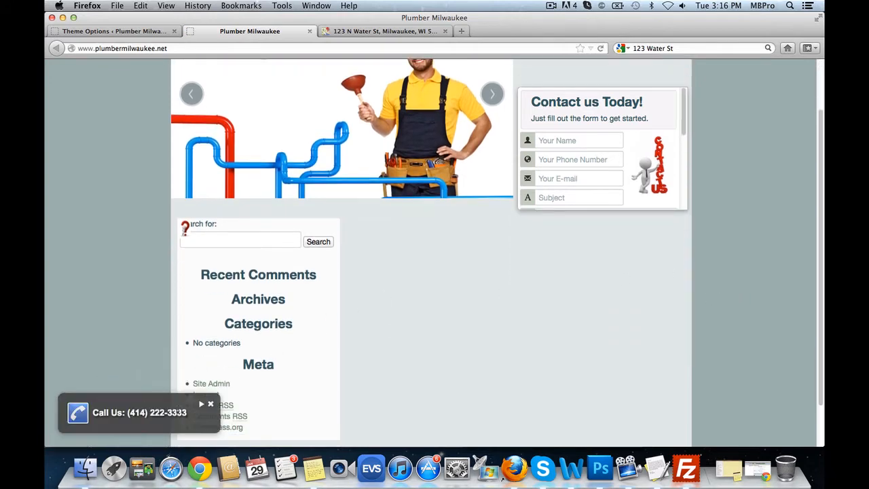
scroll(475, 330, up, 2)
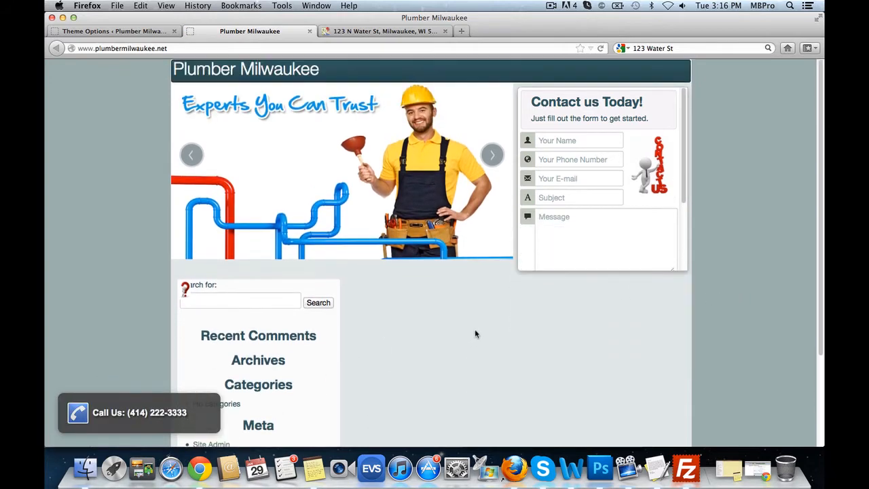
scroll(503, 329, down, 4)
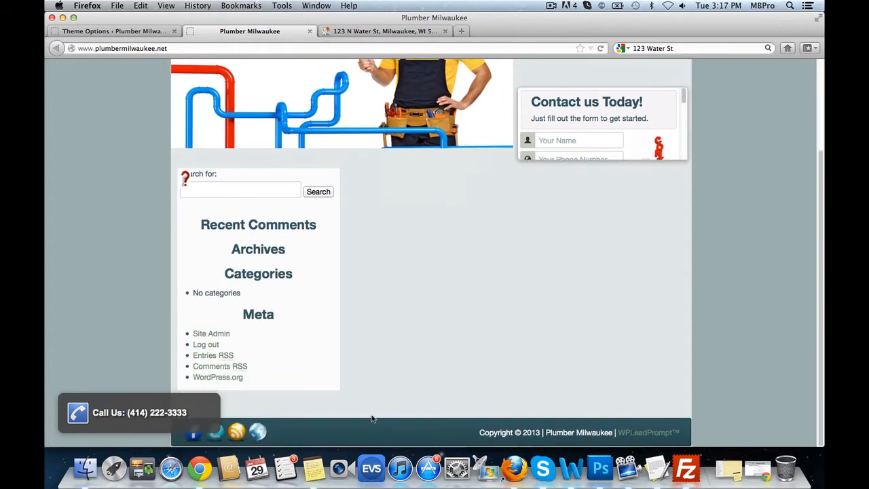
click(212, 406)
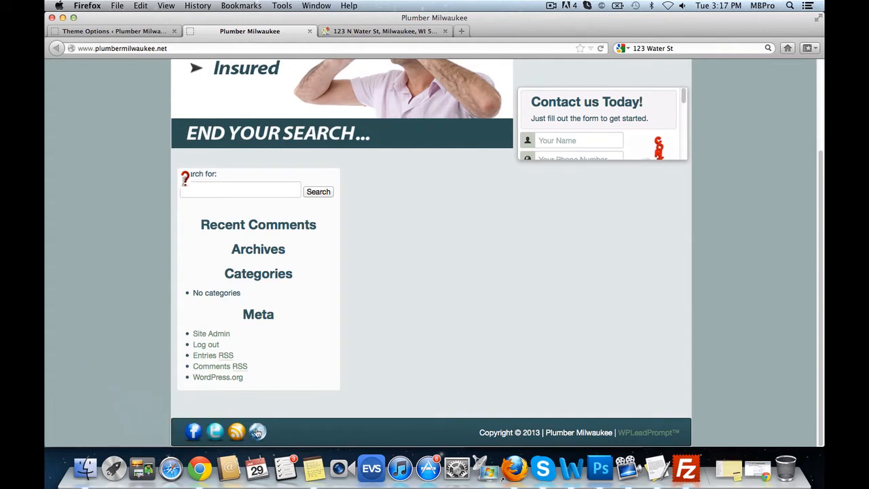
click(257, 432)
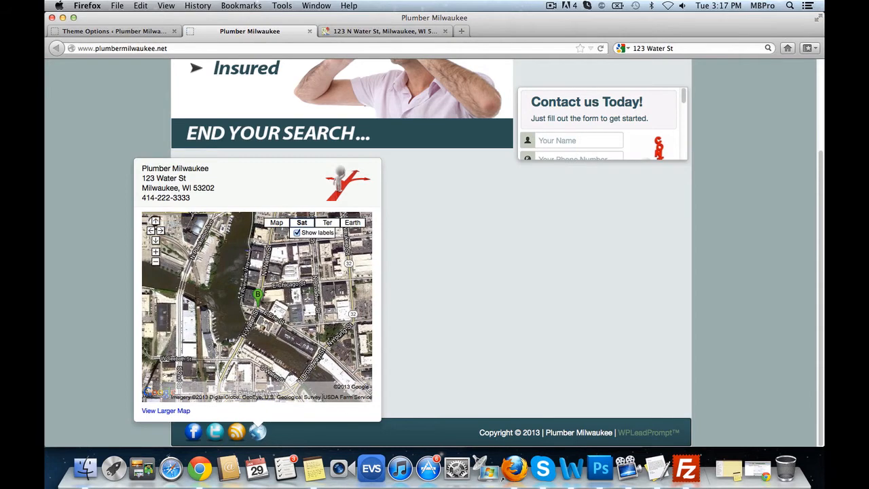
click(436, 370)
scroll(523, 379, up, 4)
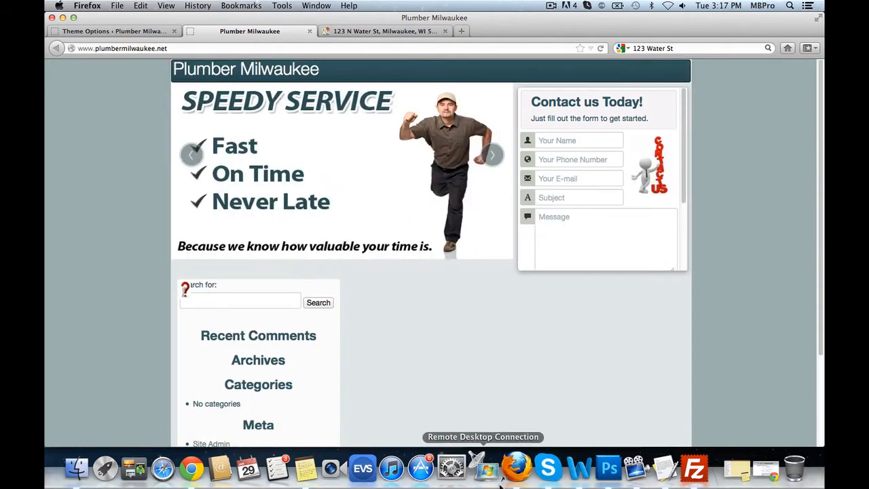
scroll(390, 319, down, 3)
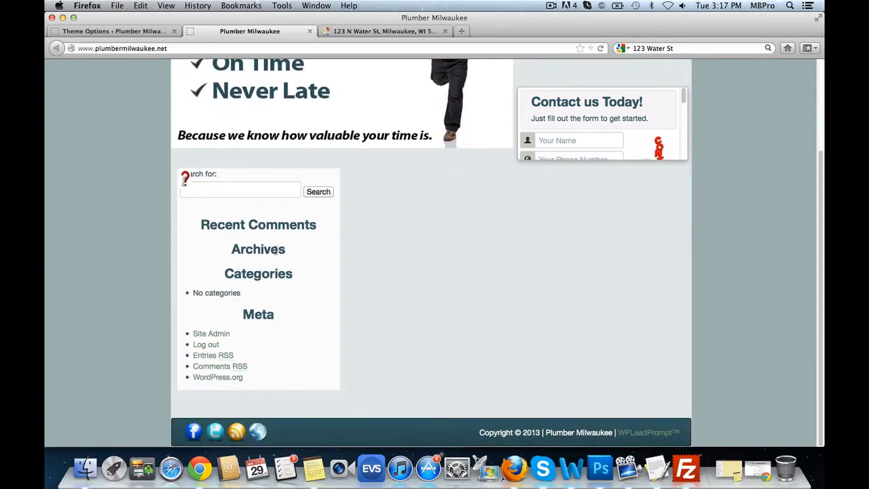
click(134, 34)
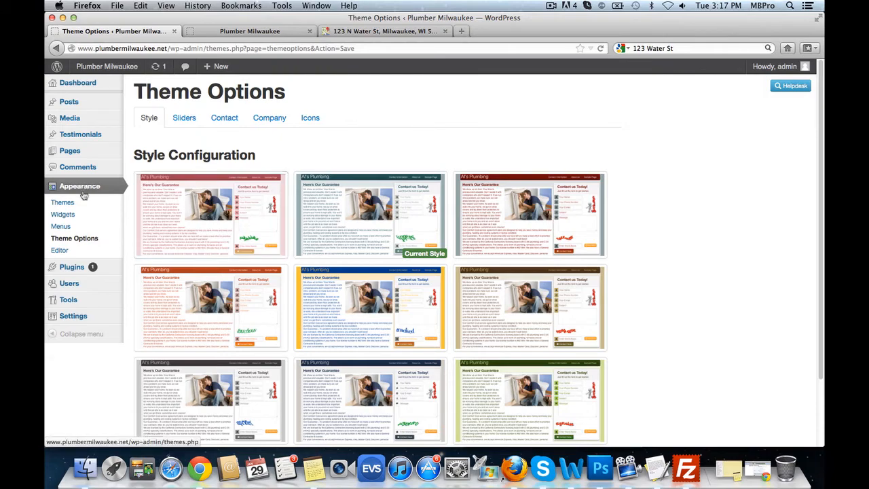
- Remove the Search and Recent Posts widgets from Bottom Widget 1
click(70, 214)
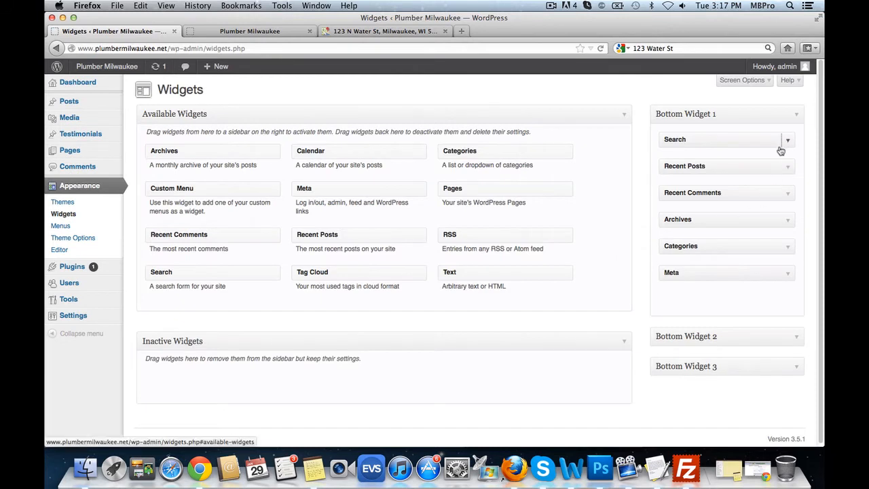
click(782, 147)
click(671, 186)
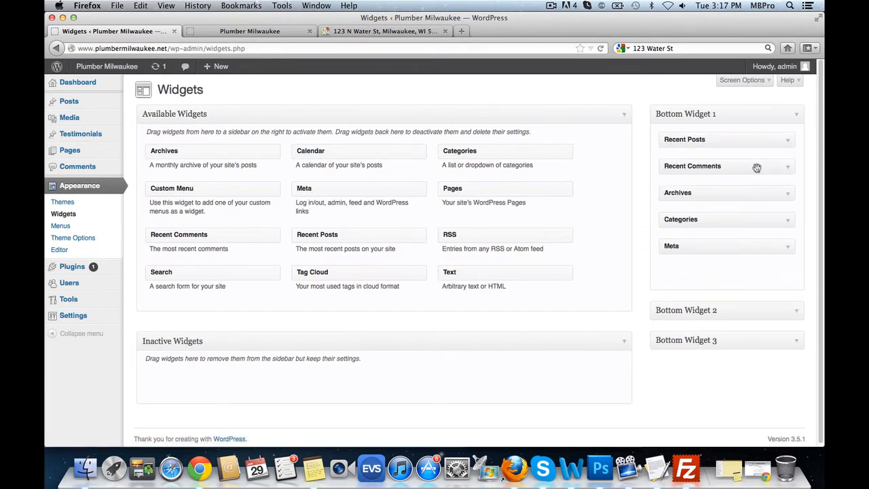
click(788, 141)
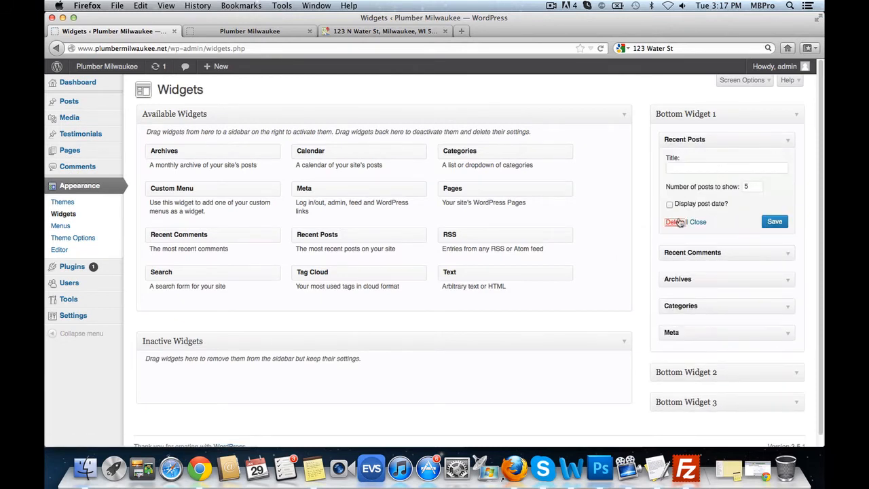
click(675, 221)
- Remove the Recent Comments, Archives, Categories and Meta widgets, then add a blank Text widget
click(774, 142)
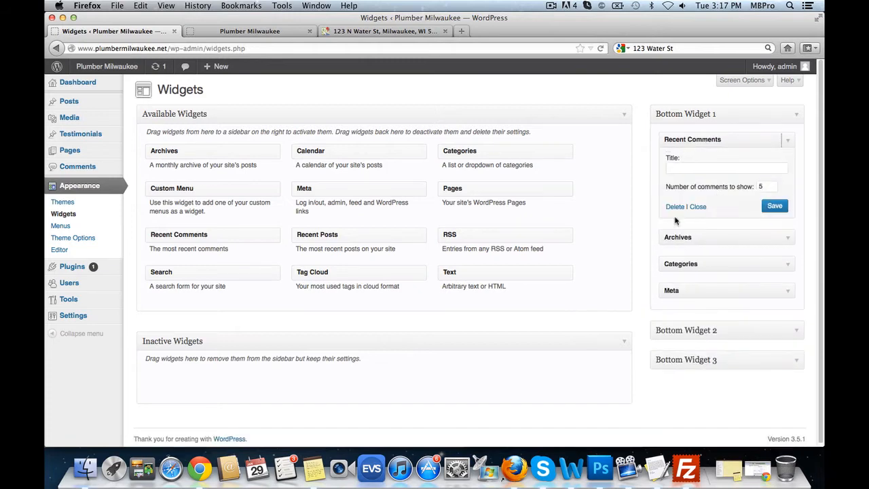
click(782, 140)
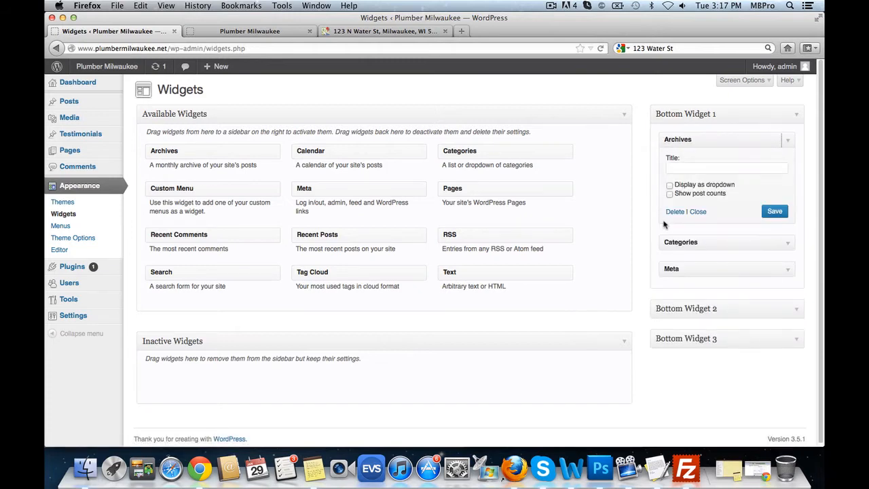
click(675, 212)
click(786, 141)
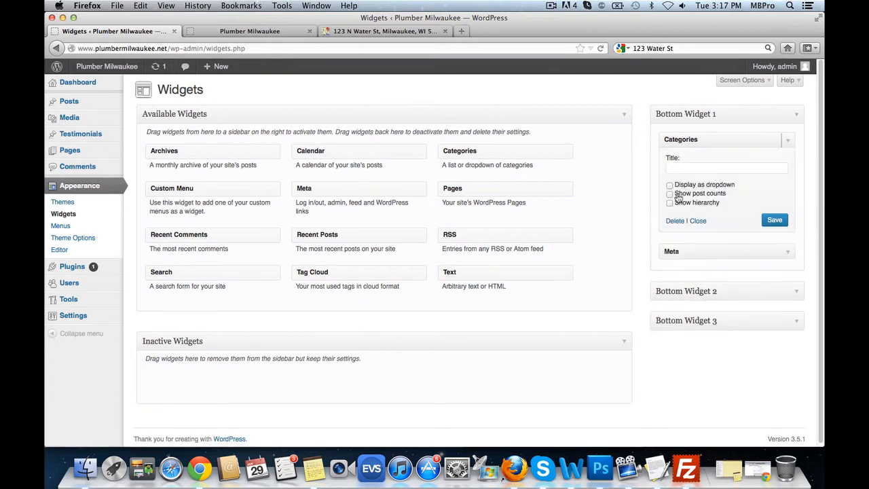
click(675, 222)
click(786, 141)
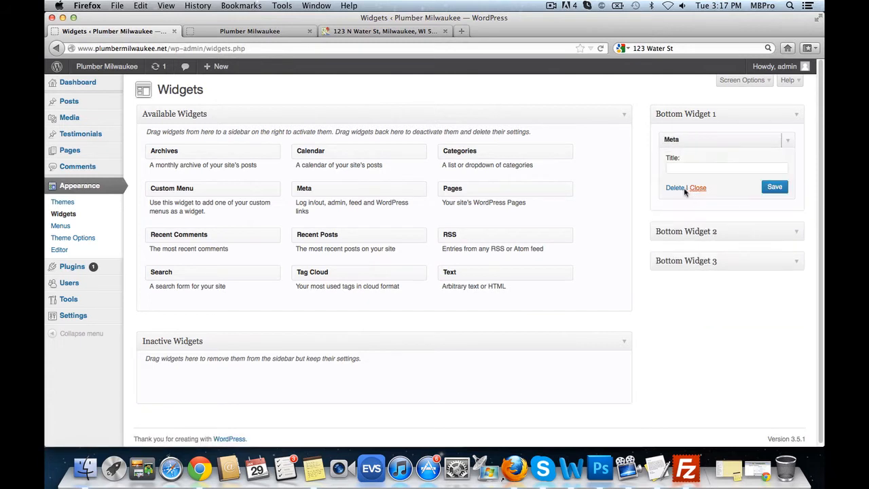
click(676, 192)
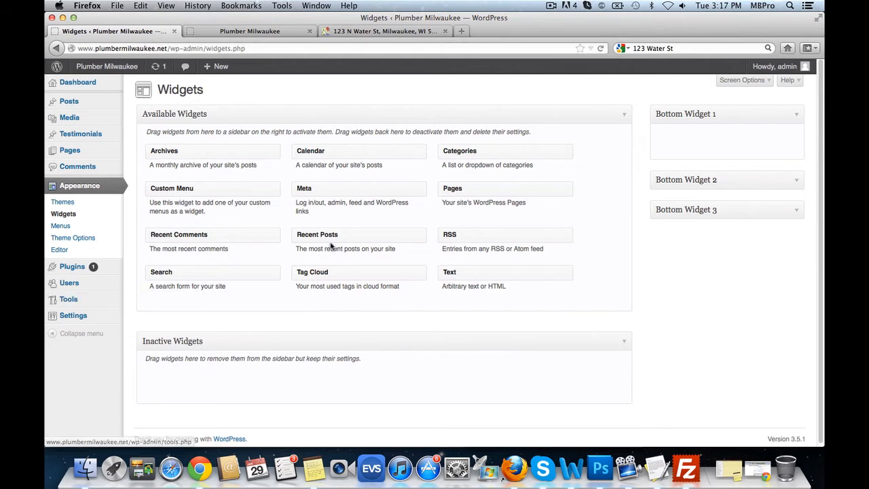
drag(459, 269, 680, 149)
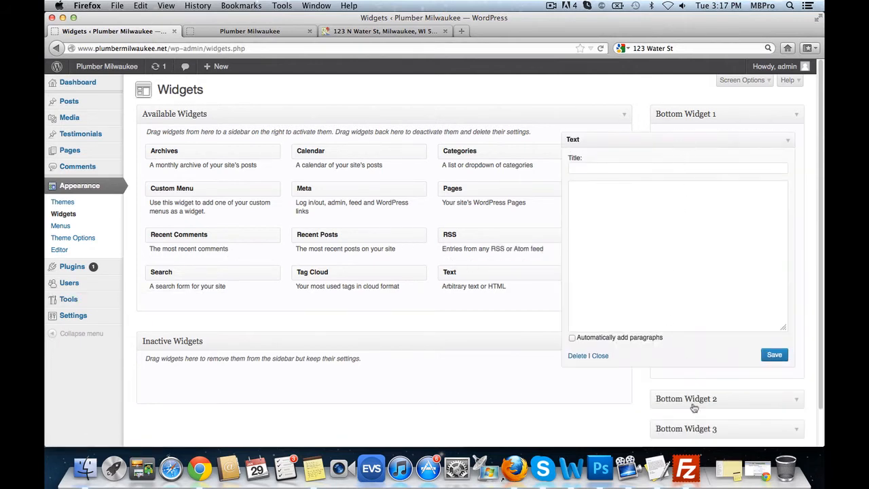
- Title the Text widget SERVICES and enable Automatically add paragraphs
click(657, 467)
scroll(221, 163, up, 5)
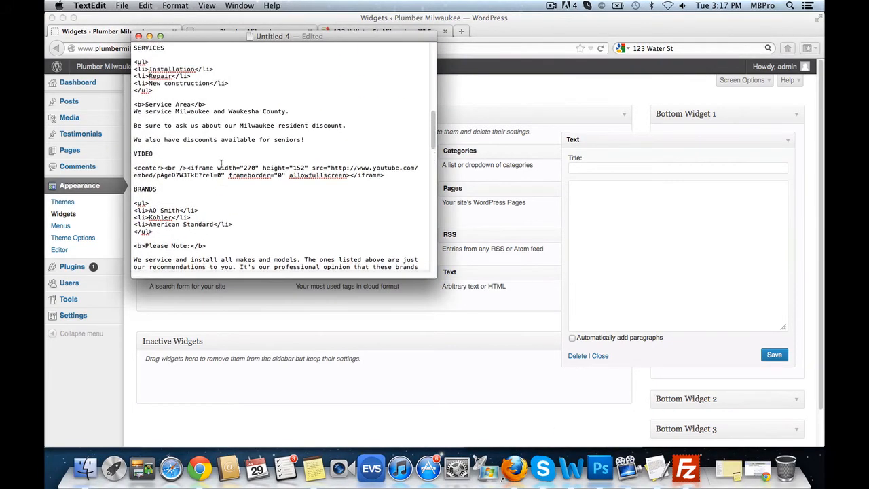
scroll(221, 165, up, 4)
double_click(154, 103)
key(super+c)
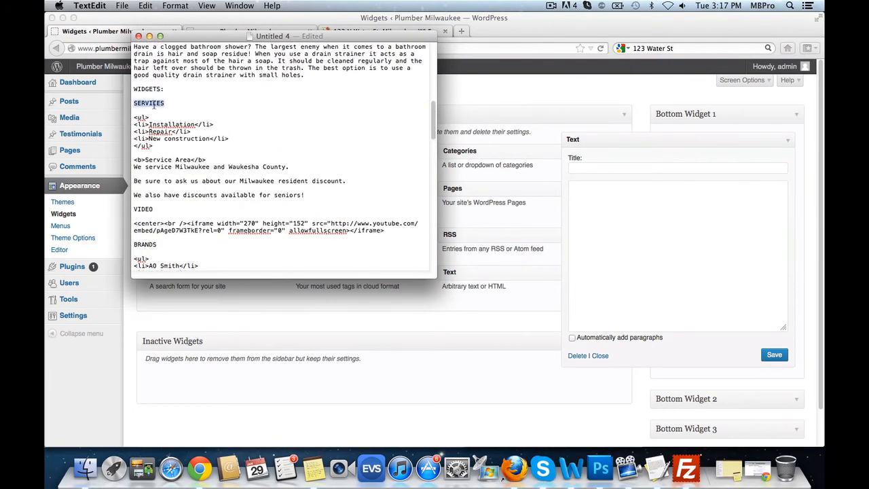
click(608, 170)
key(super+v)
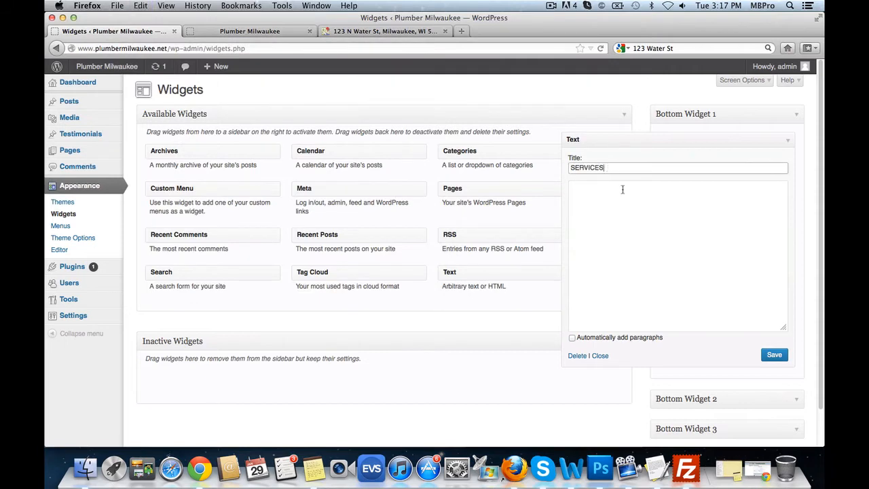
click(572, 338)
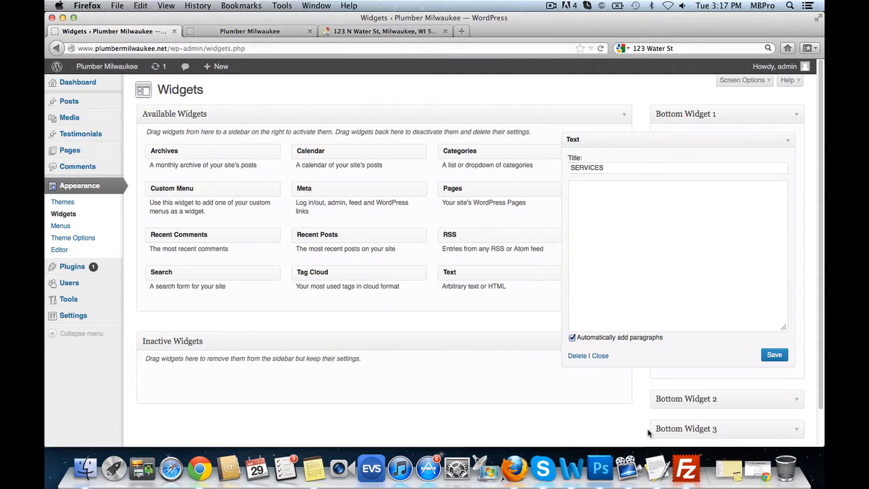
- Paste the services list and service-area HTML into the widget content and save it
click(651, 465)
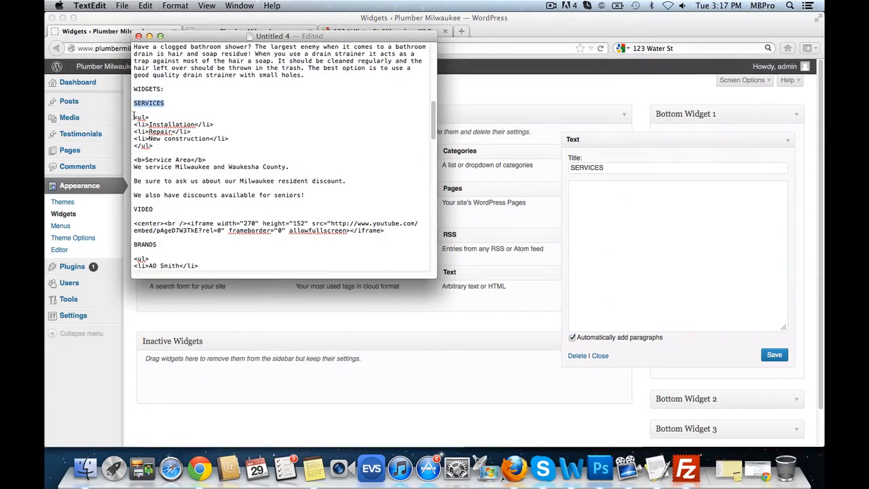
drag(133, 117, 305, 194)
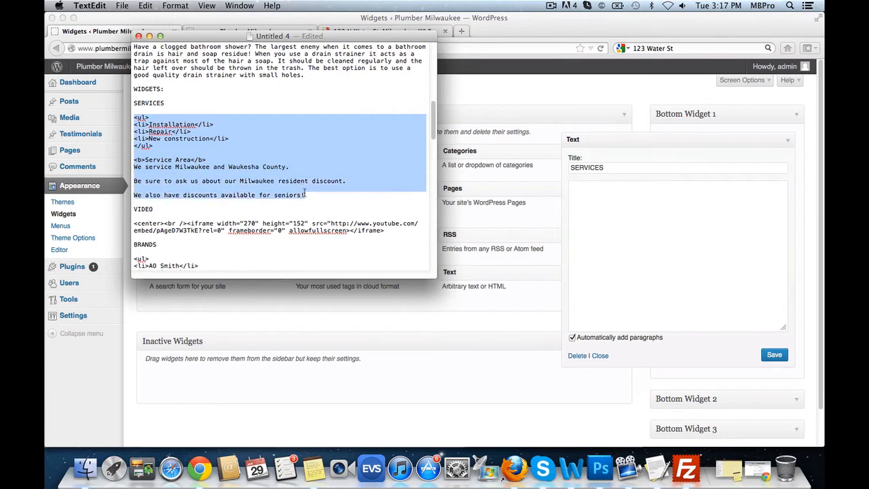
key(super+c)
click(574, 201)
key(super+v)
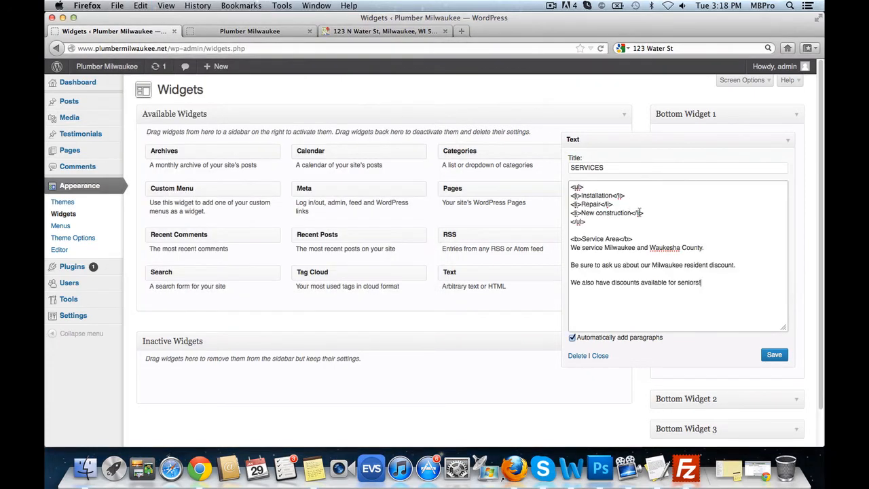
click(775, 361)
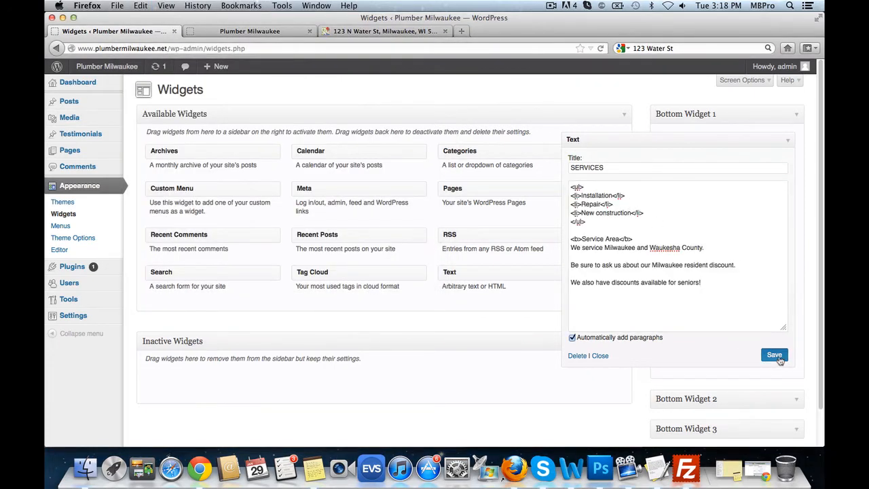
click(788, 143)
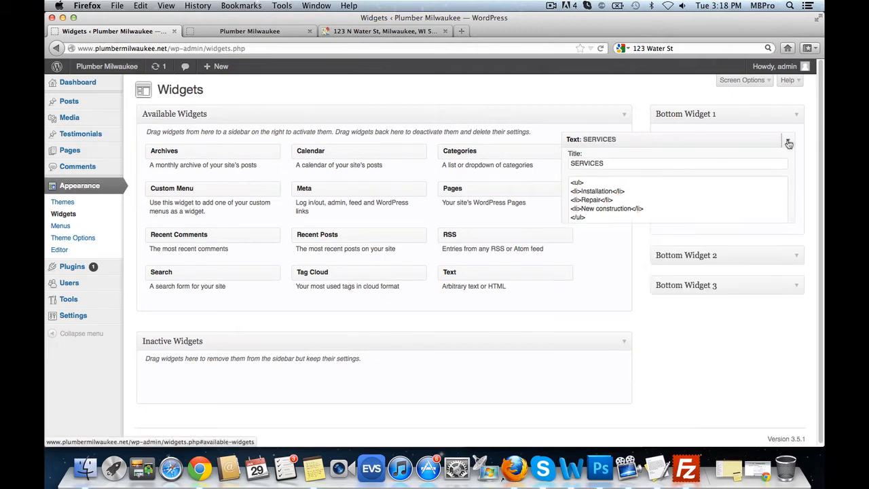
click(797, 212)
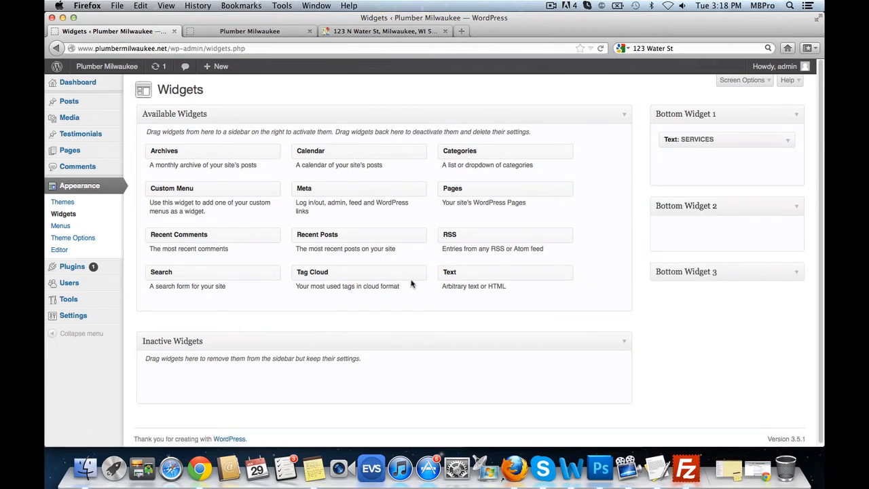
- Add a VIDEO Text widget to Bottom Widget 2 holding the 270×152 YouTube iframe code
drag(559, 262, 716, 249)
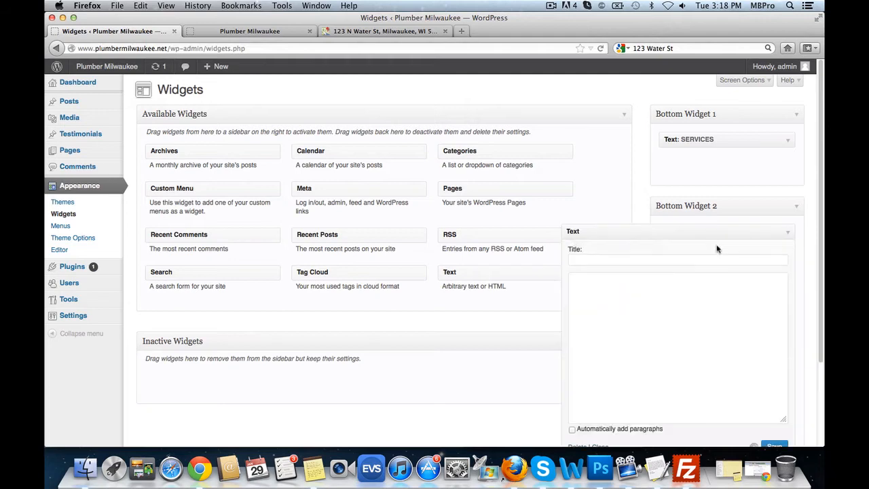
click(617, 259)
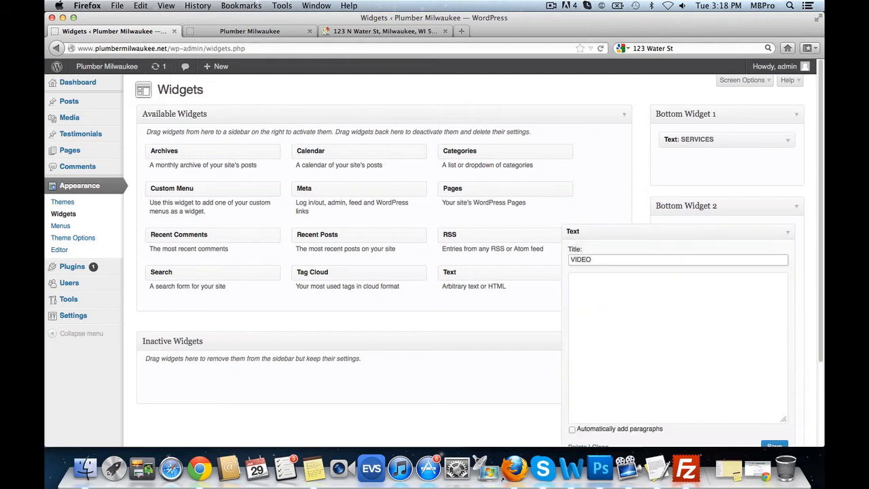
scroll(690, 324, down, 2)
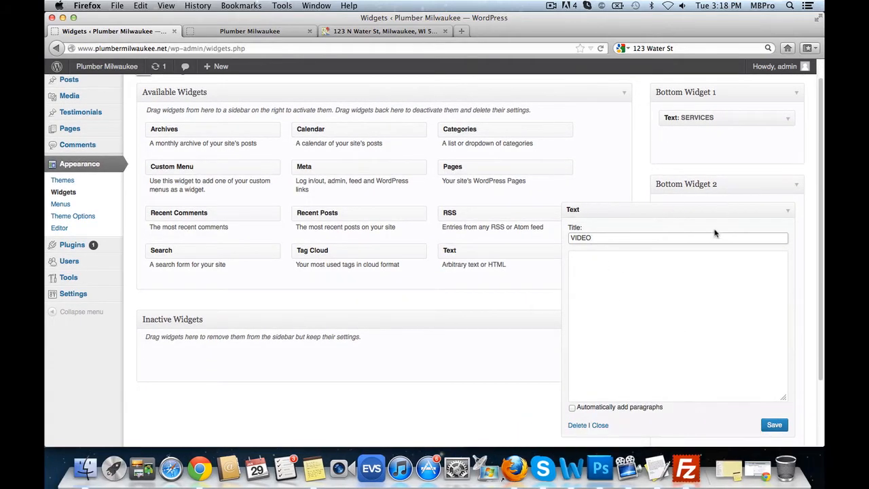
click(657, 467)
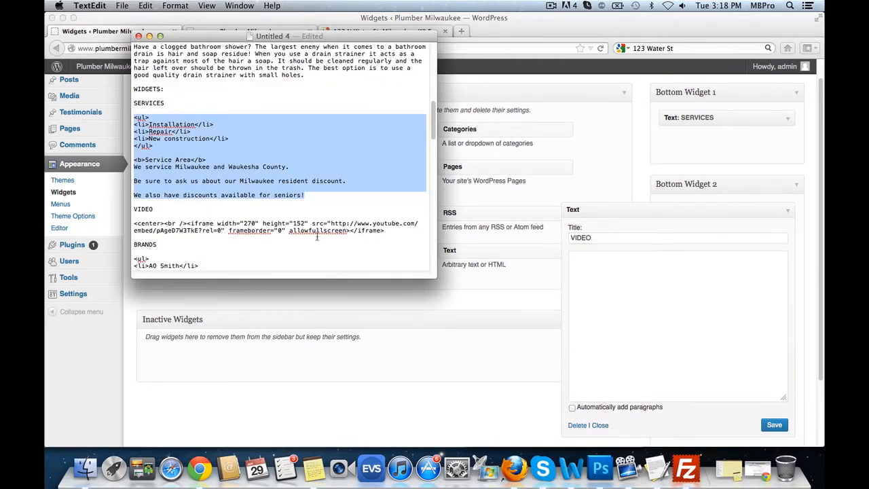
drag(396, 231, 134, 224)
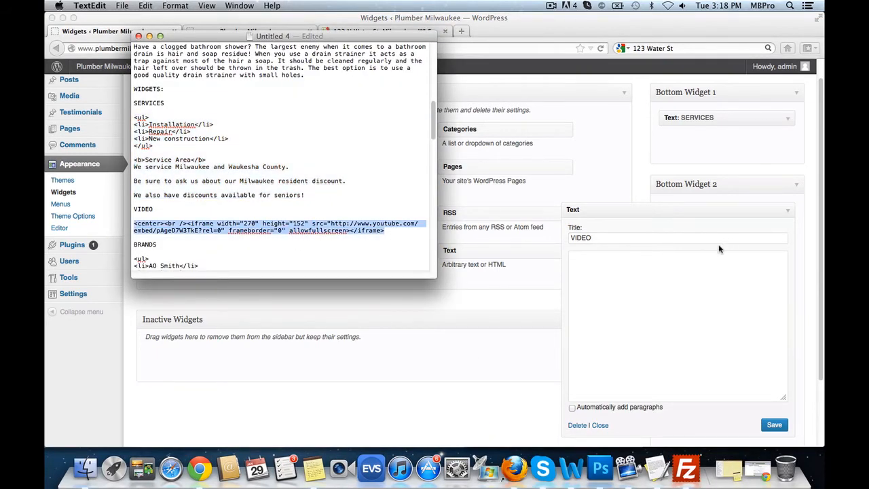
key(super+c)
click(645, 291)
key(super+v)
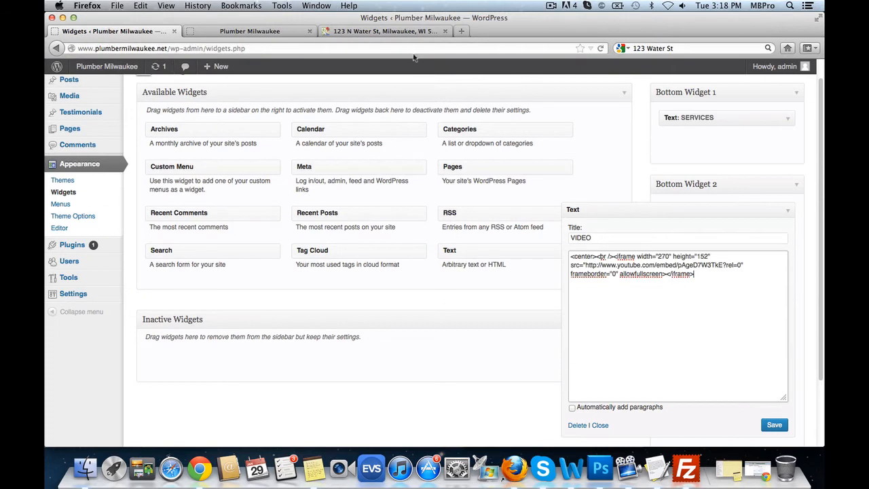
- Search YouTube for 'plumbing' and open Basics of Your Home's Plumbing - The Home Depot
click(461, 31)
text(youtube.com)
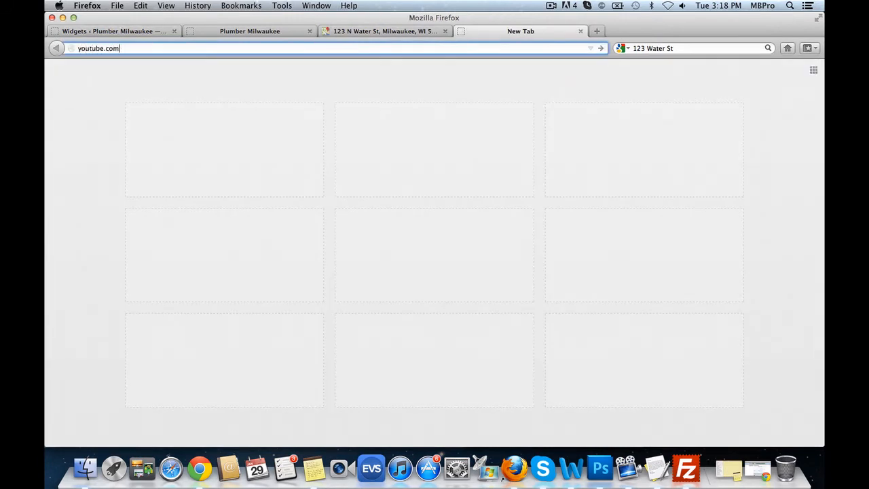
key(Return)
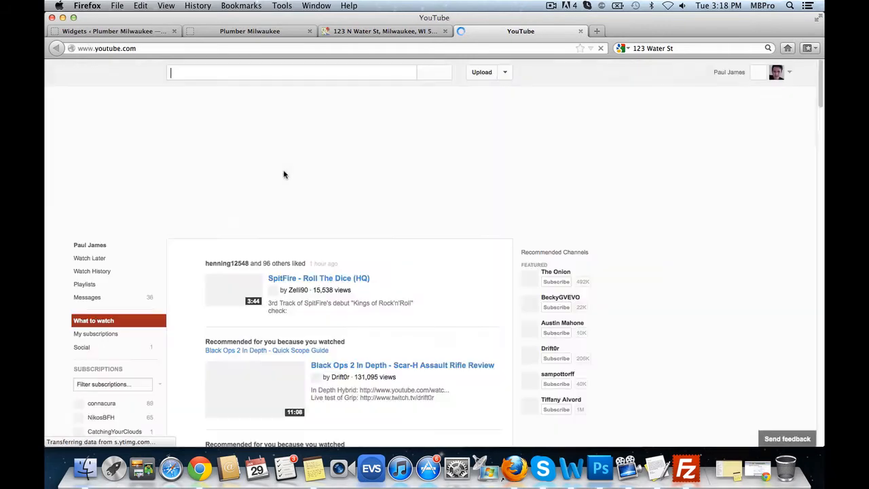
click(224, 76)
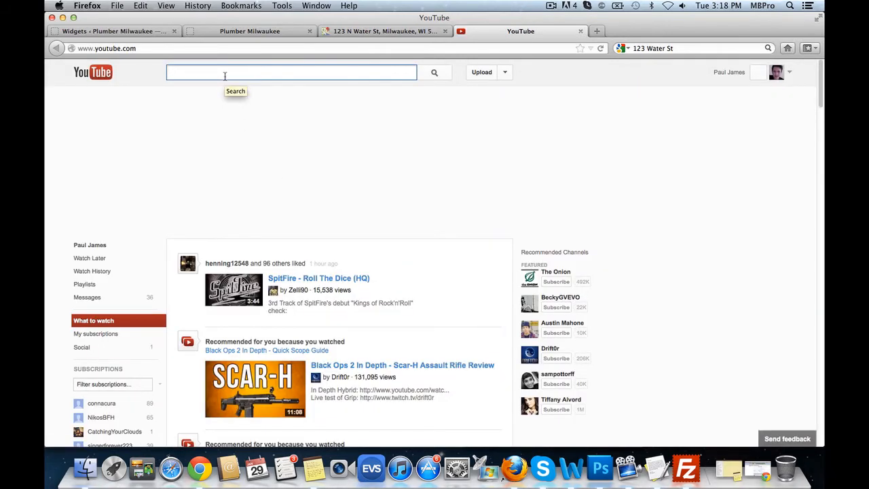
text(plumbing)
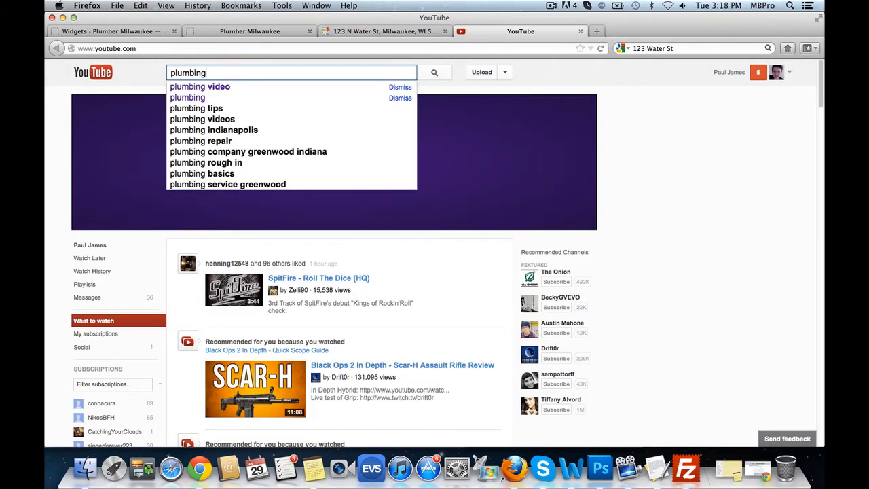
key(Return)
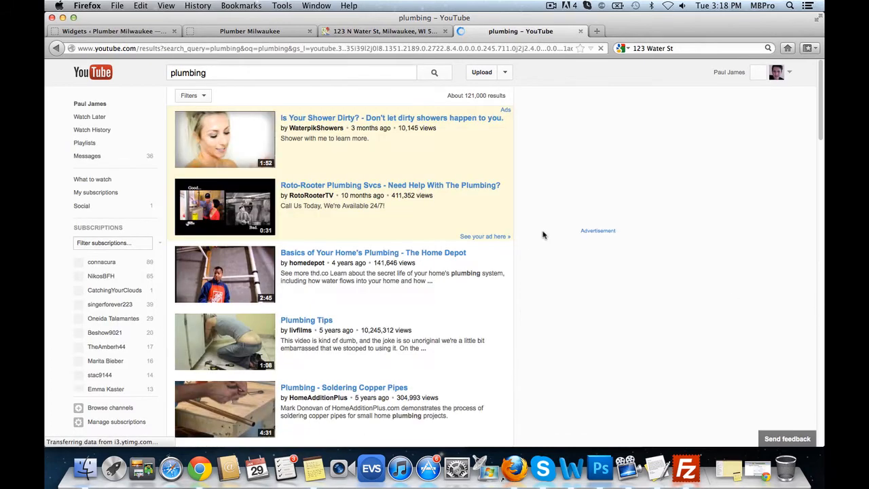
click(337, 256)
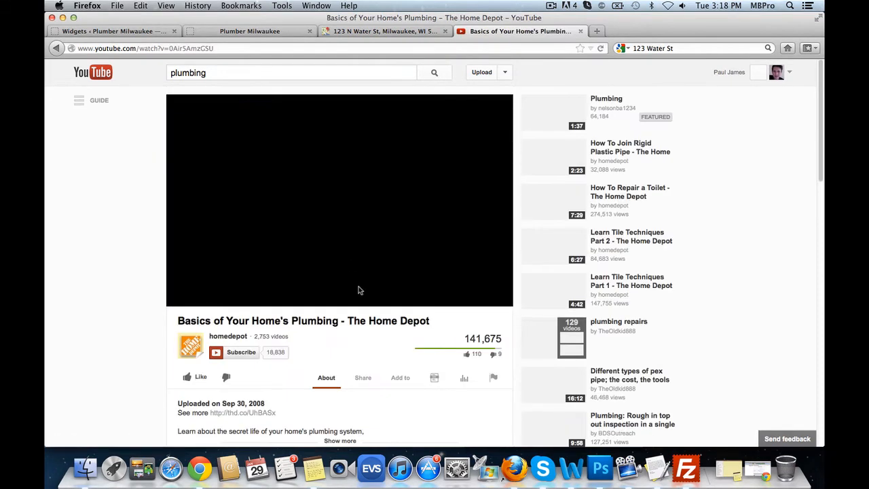
- Get the video's embed code at a custom 270 × 203 size and select it
scroll(362, 373, down, 1)
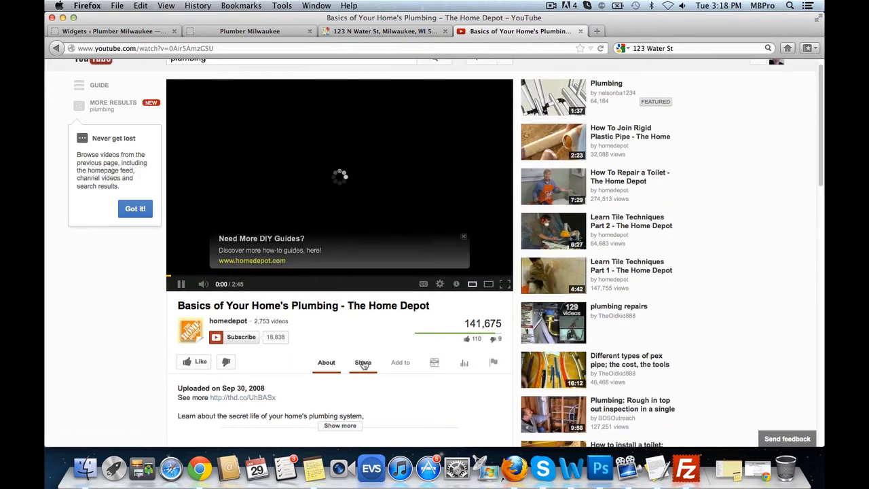
click(364, 365)
click(267, 392)
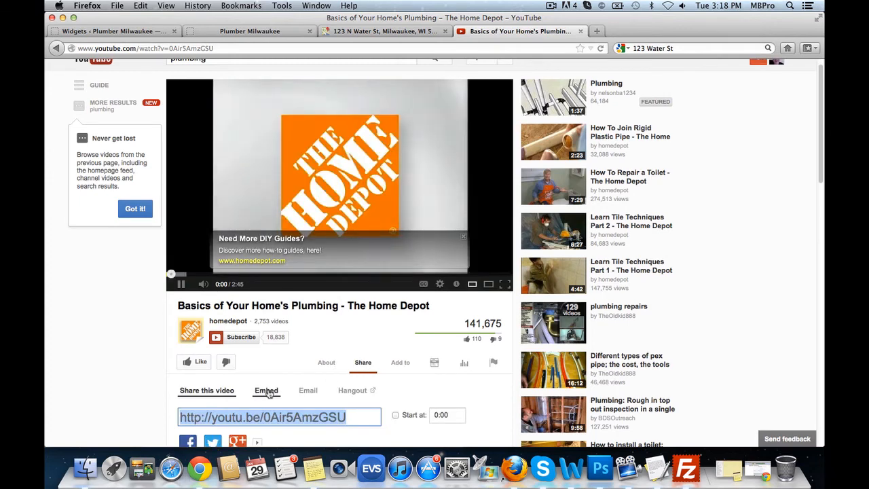
scroll(294, 274, down, 5)
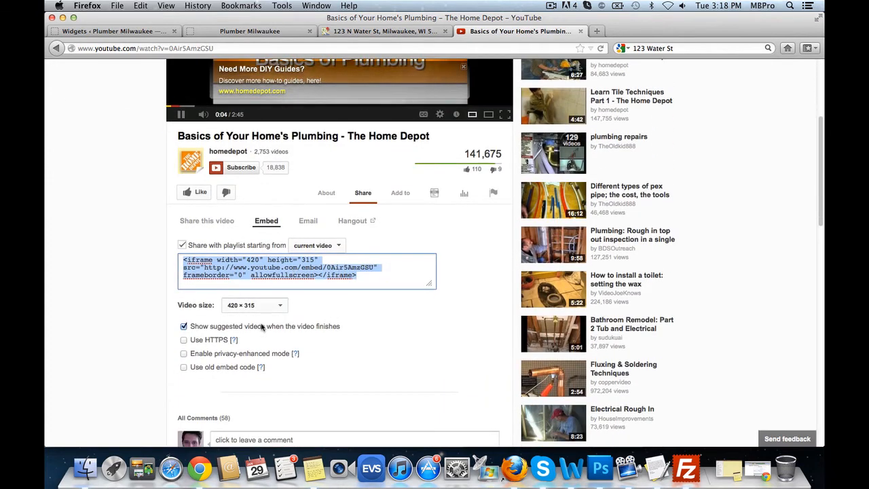
click(283, 306)
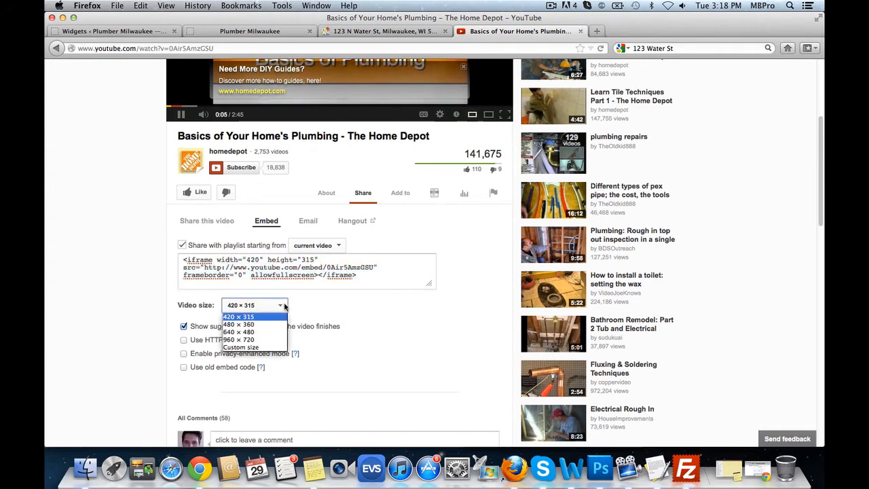
click(253, 347)
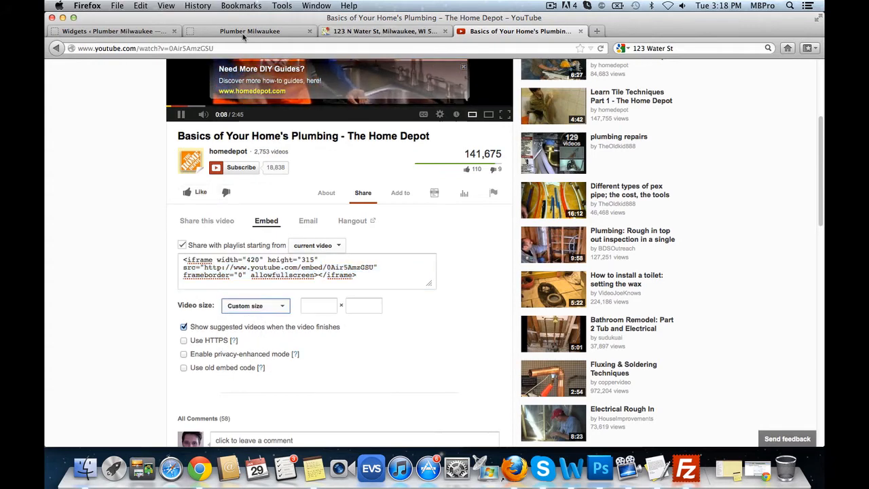
click(144, 32)
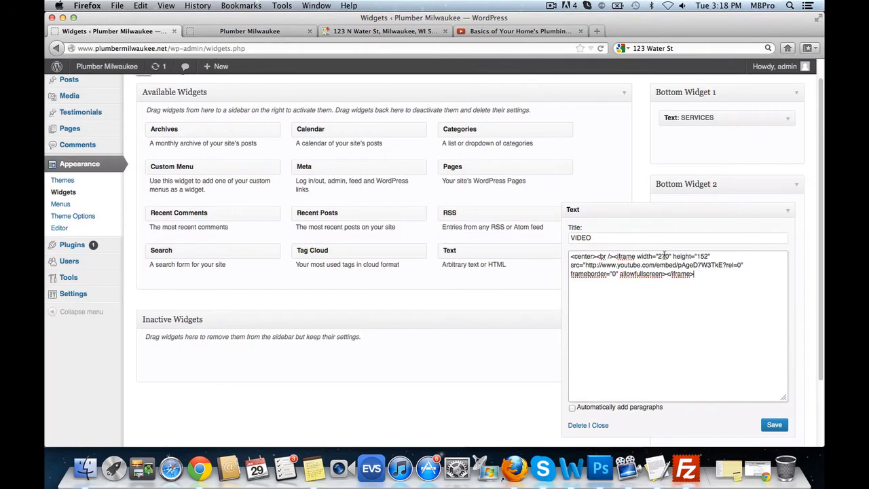
click(543, 34)
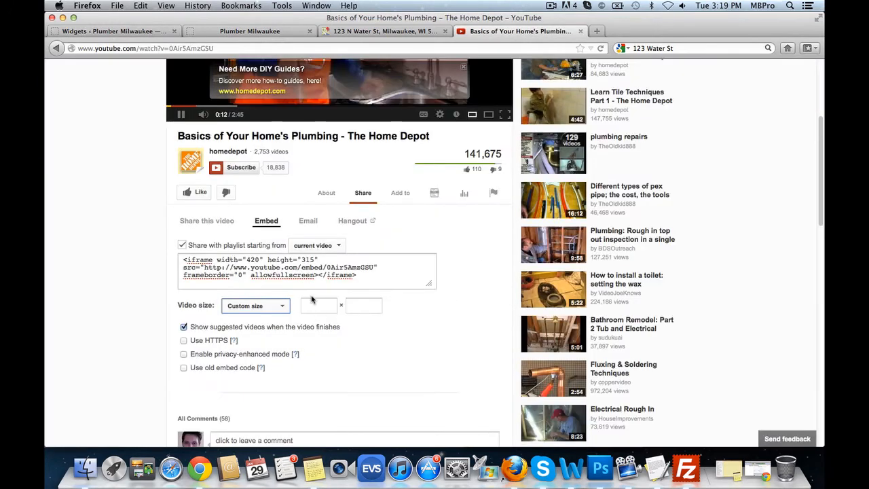
click(311, 303)
text(2)
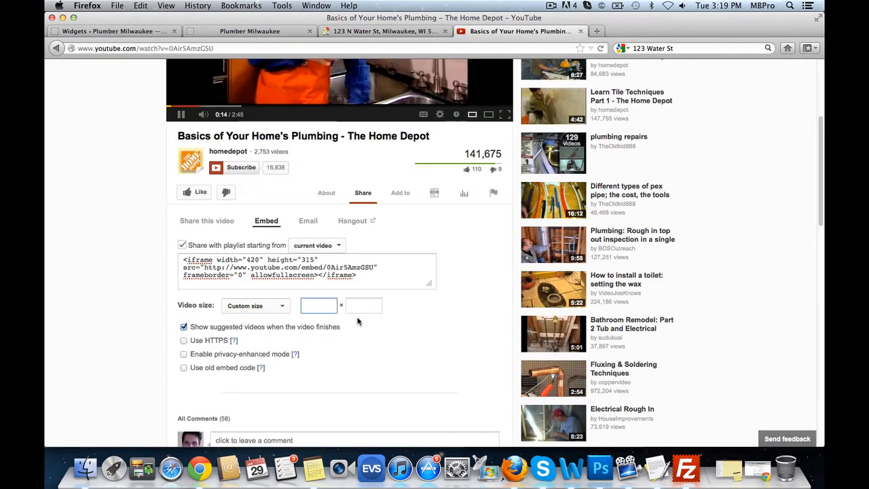
text(70)
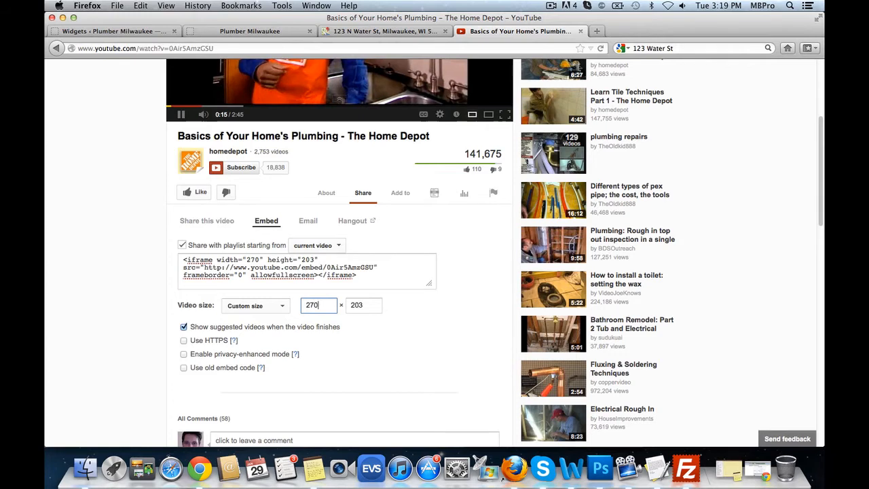
click(384, 271)
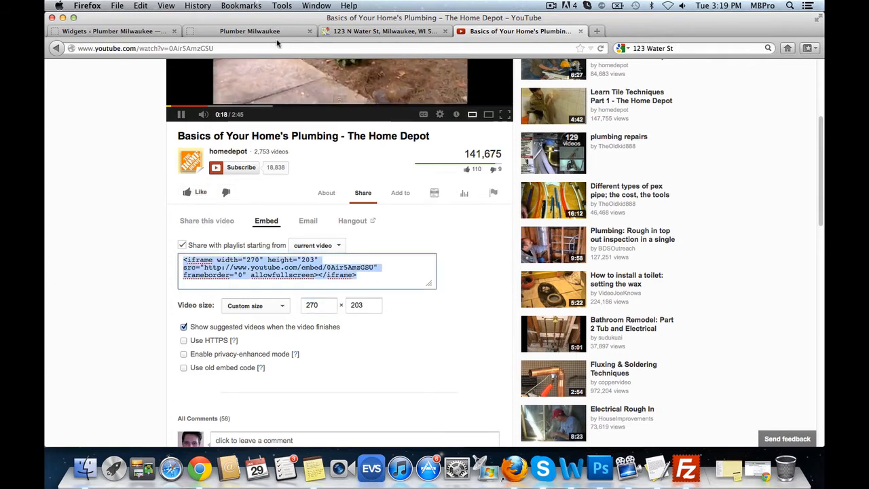
click(114, 32)
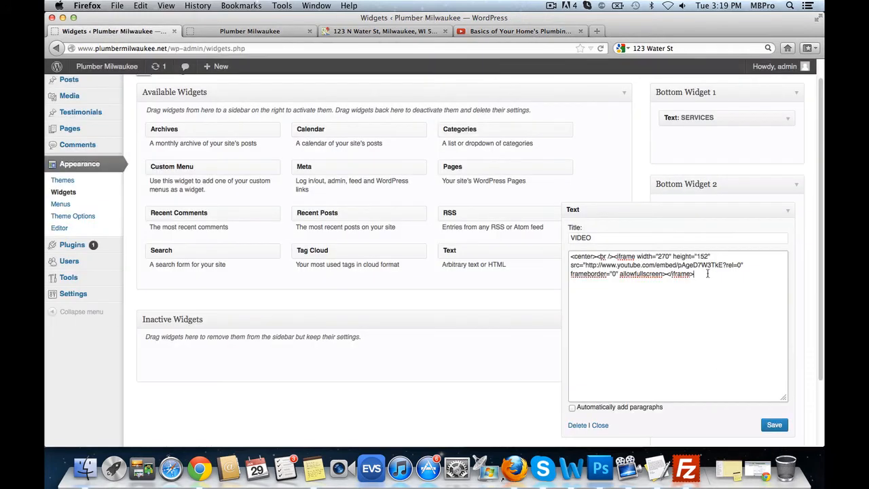
- Save the VIDEO widget and add a new Text widget titled BRANDS to Bottom Widget 3
click(775, 425)
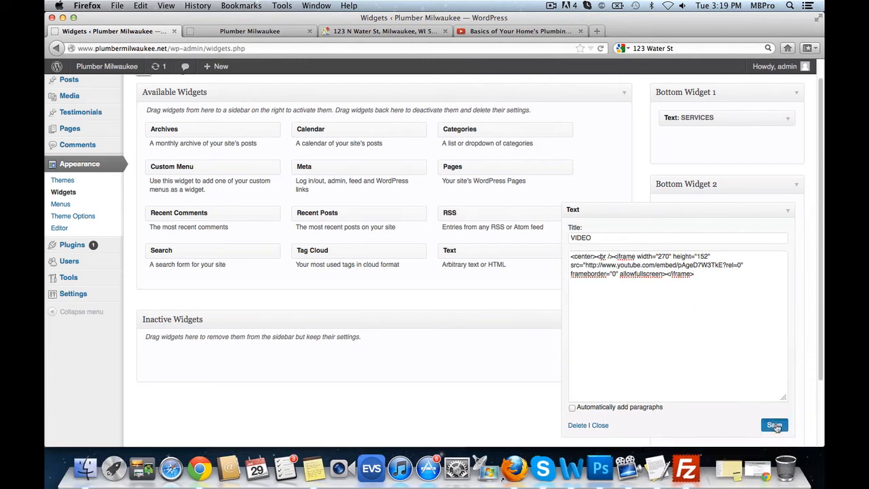
click(789, 212)
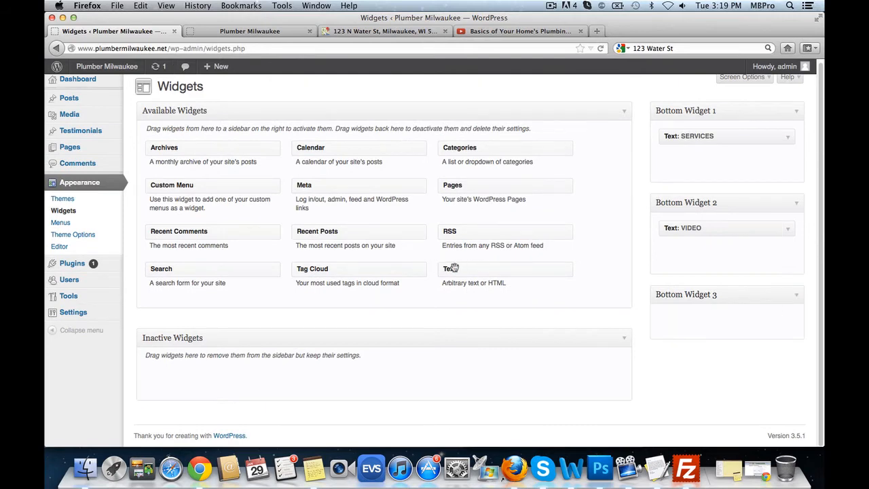
drag(453, 268, 668, 342)
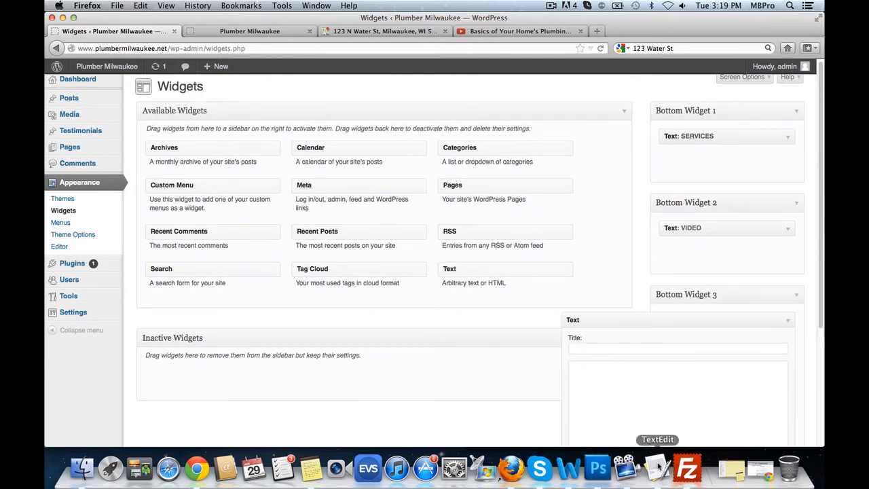
click(657, 467)
scroll(282, 169, down, 5)
double_click(150, 192)
key(super+c)
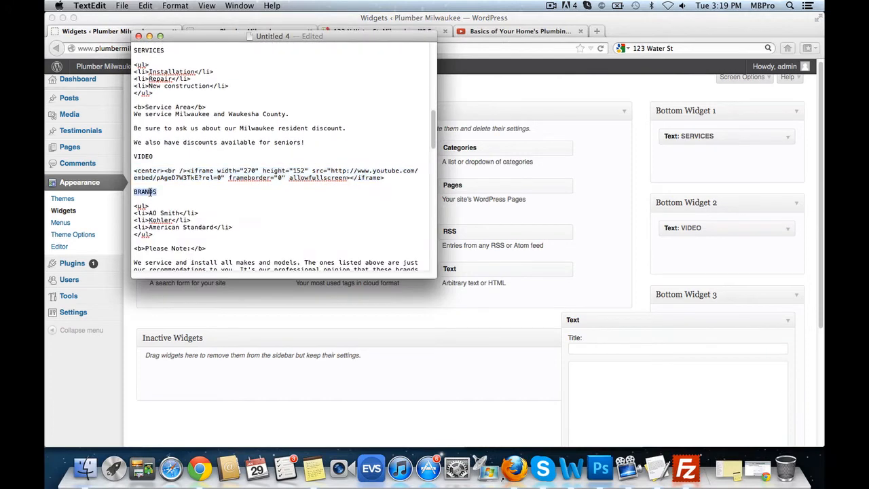
click(653, 350)
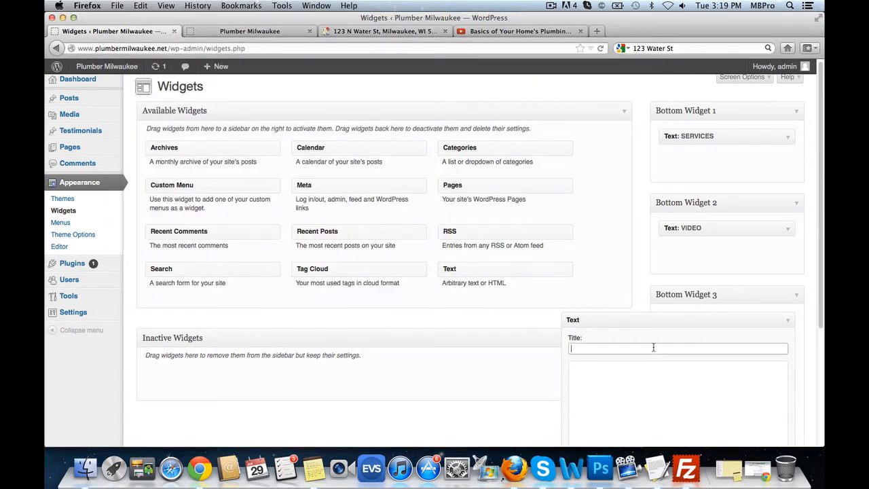
key(super+v)
- Paste the brands HTML listing AO Smith, Kohler and American Standard into the widget content
scroll(656, 351, down, 1)
click(656, 467)
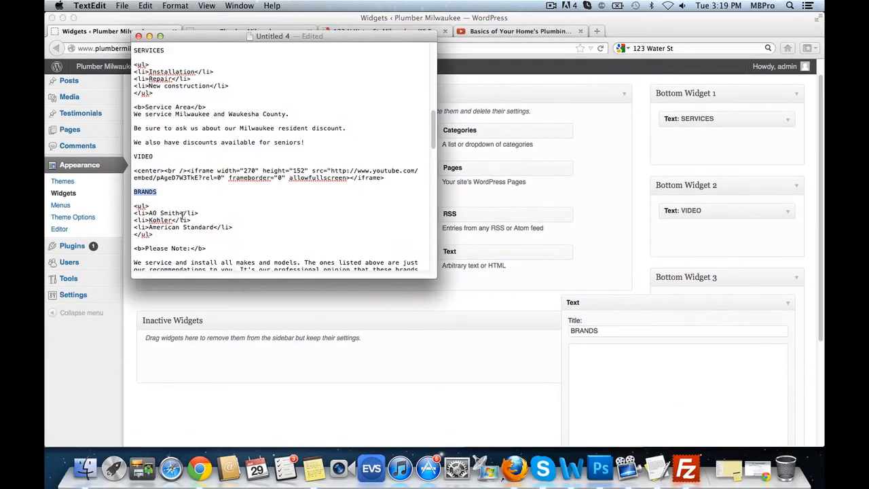
scroll(178, 216, down, 5)
drag(185, 230, 117, 159)
key(super+c)
click(678, 374)
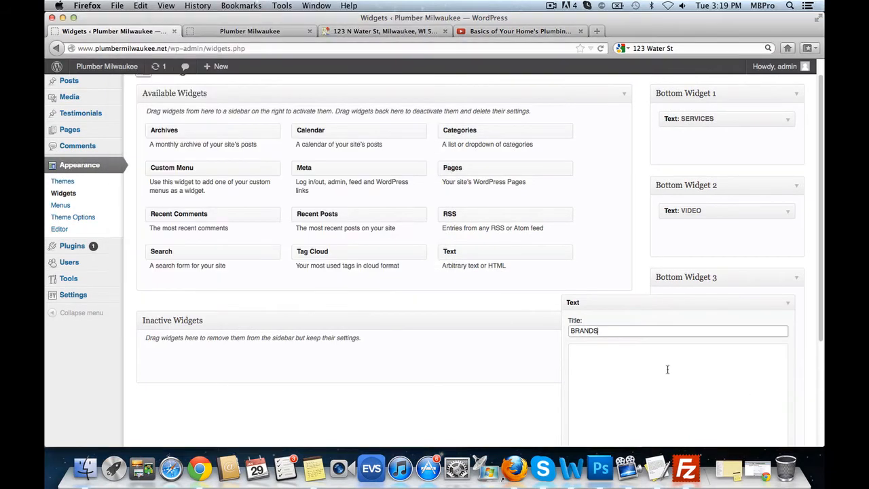
key(super+v)
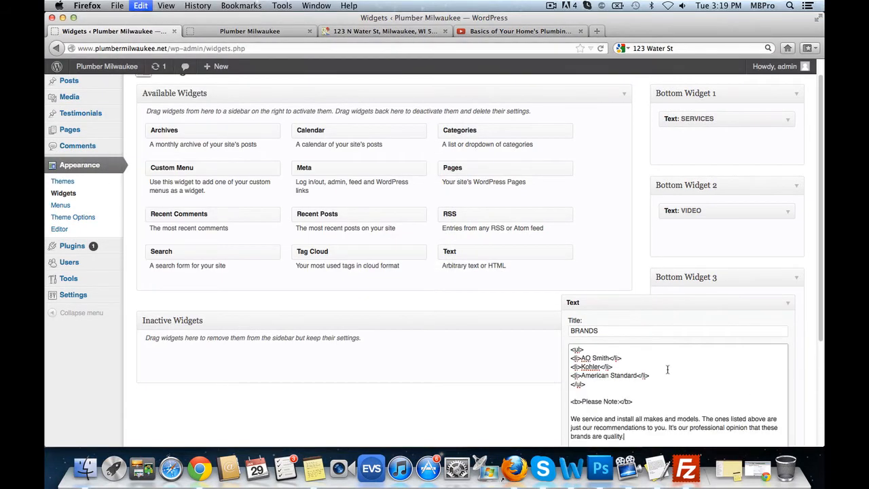
- Enable automatic paragraphs on the BRANDS widget and save it
double_click(582, 349)
scroll(706, 339, down, 2)
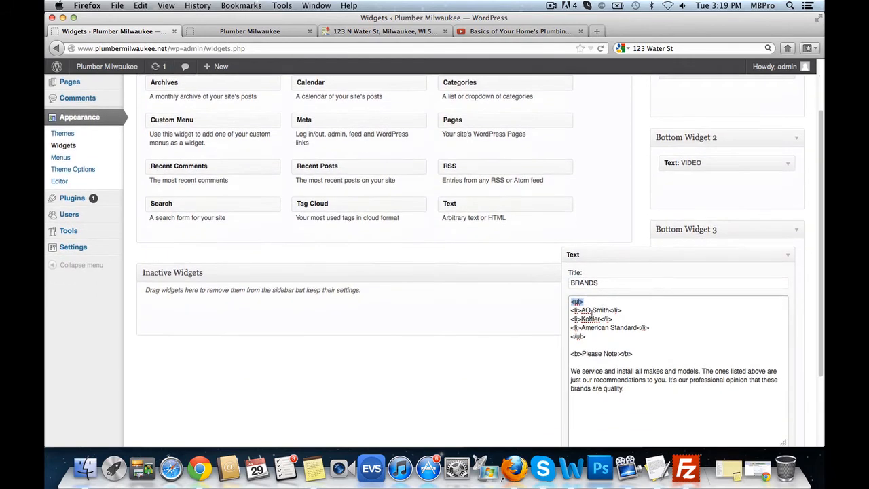
click(582, 304)
drag(586, 301, 615, 317)
click(615, 317)
scroll(715, 361, down, 2)
click(589, 396)
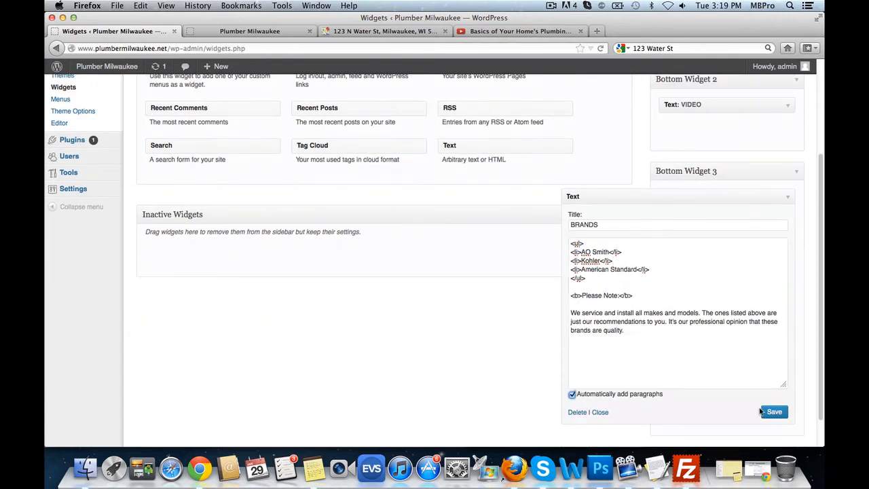
click(767, 412)
click(786, 199)
click(217, 31)
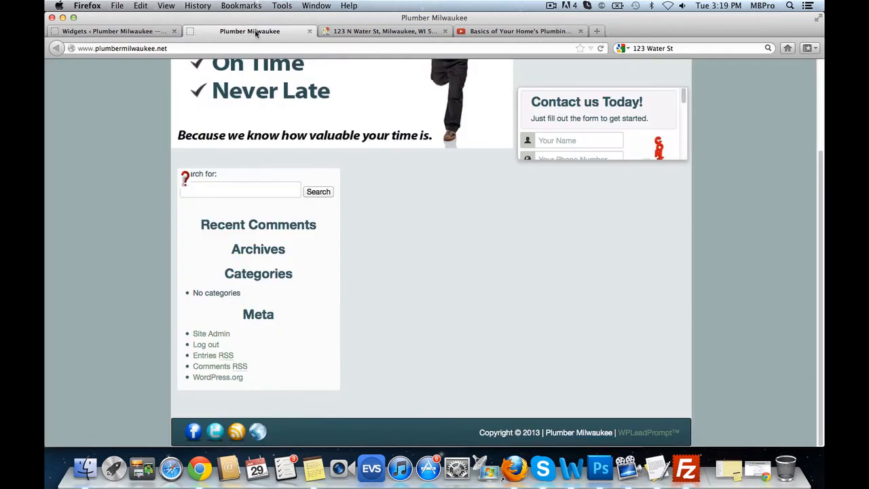
click(600, 50)
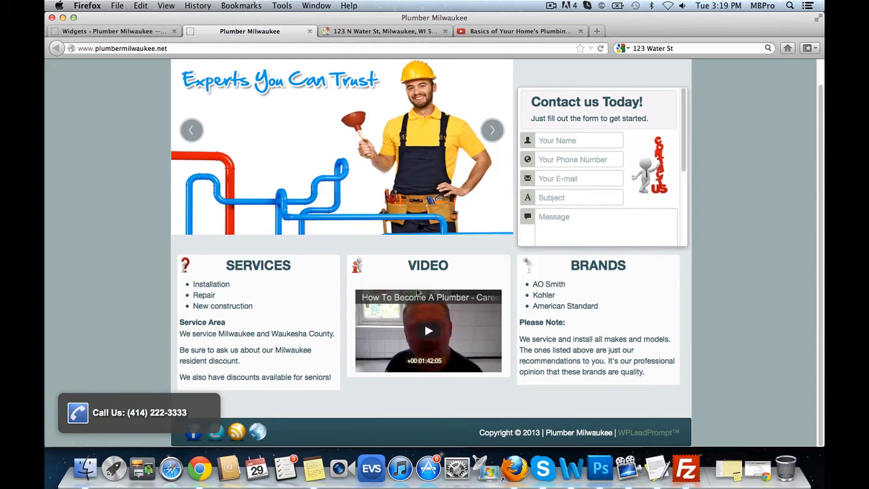
scroll(435, 249, up, 2)
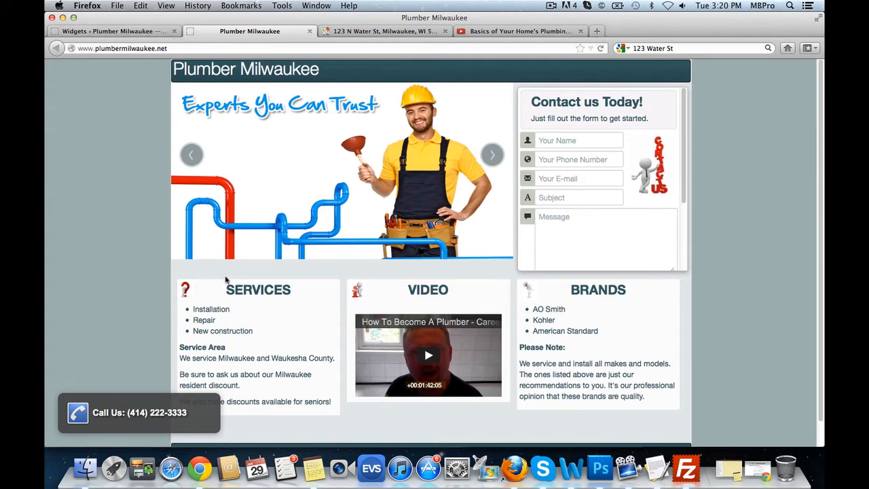
- Search depositphotos.com for '3d men' stock images in a new tab, then return to Widgets
click(596, 31)
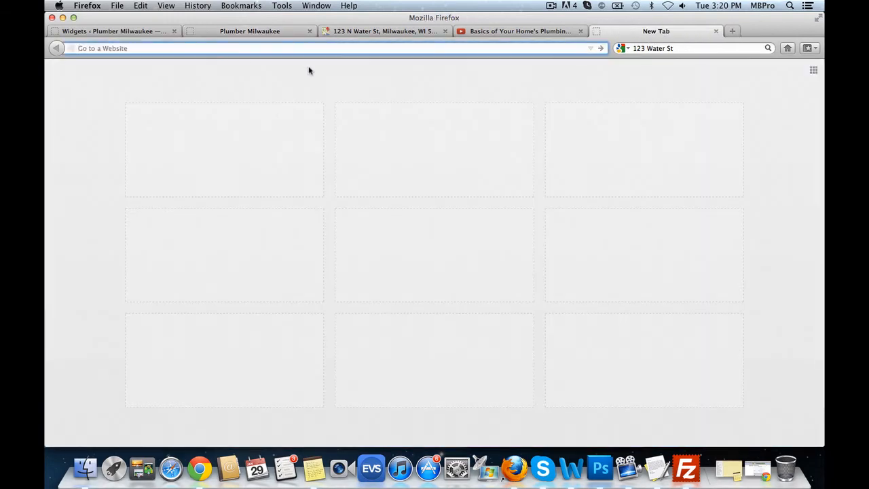
text(deposi)
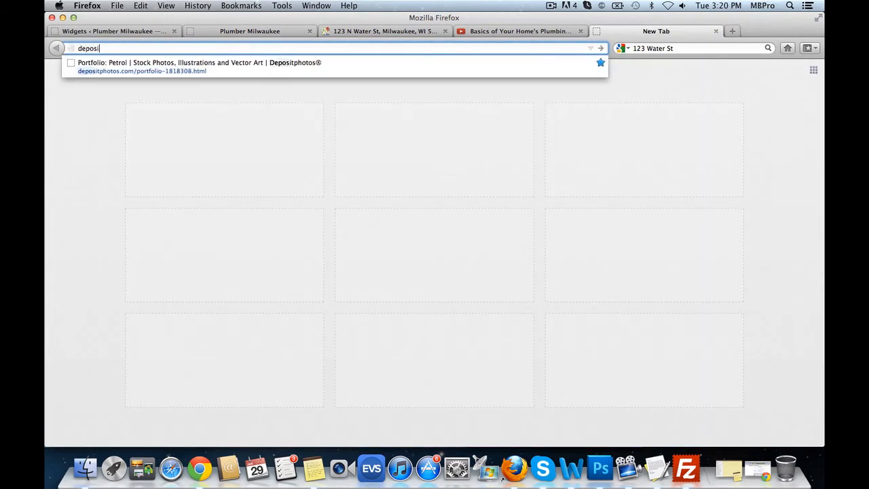
text(tphotos.com)
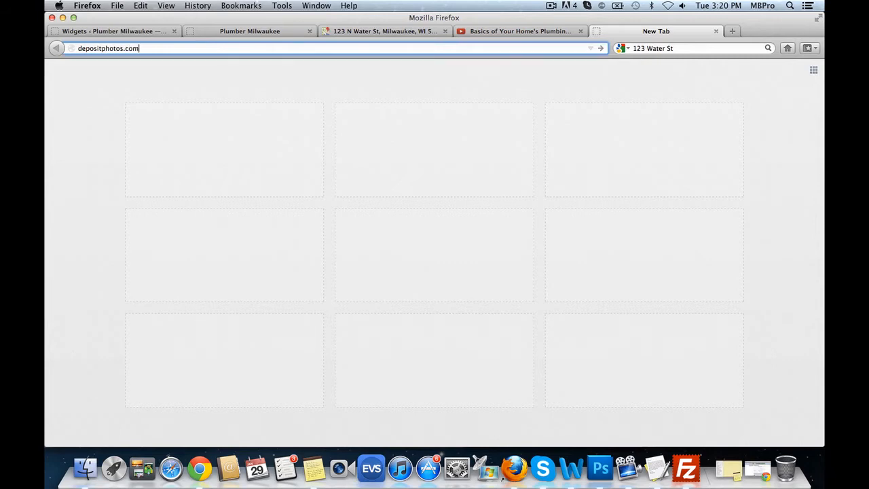
key(Return)
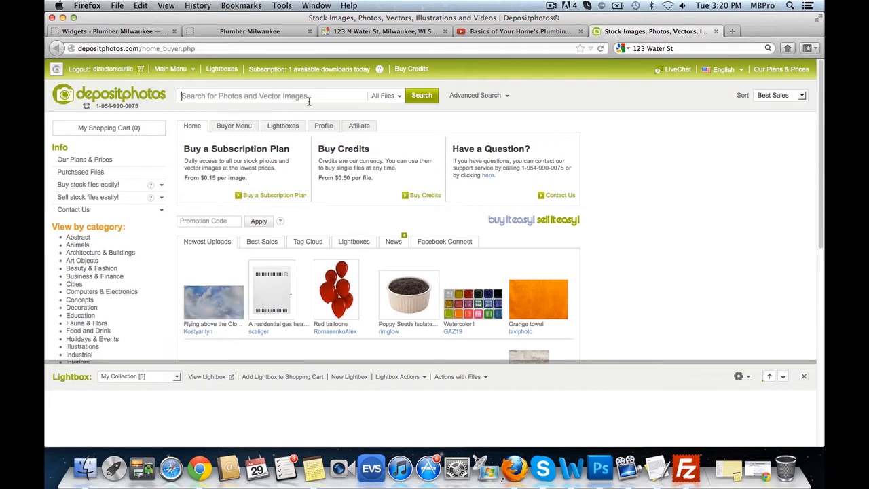
text(3d men)
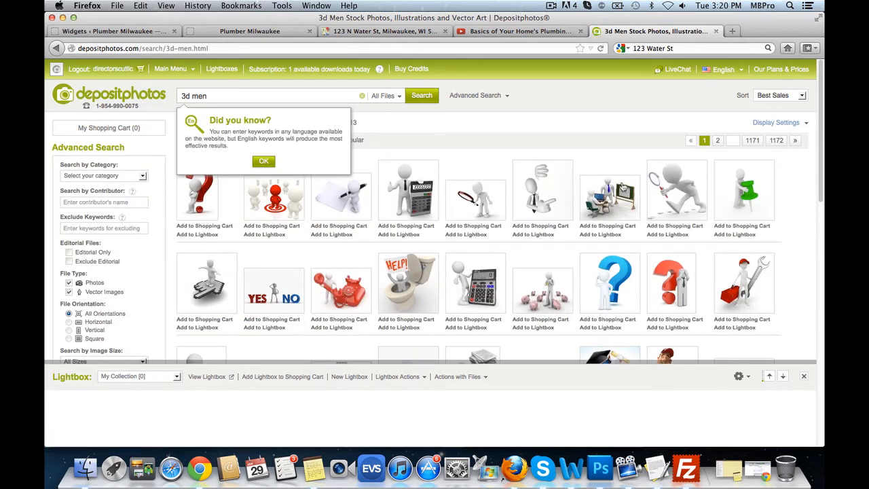
mouse_move(763, 303)
click(78, 30)
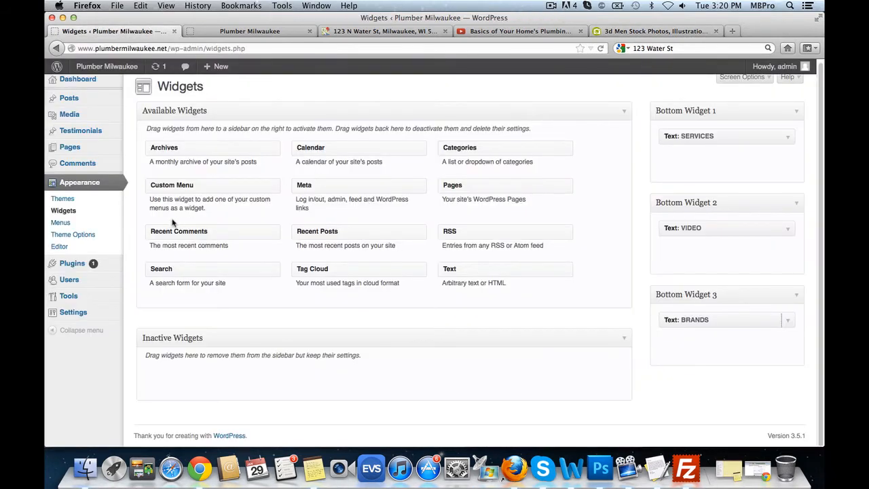
- In Theme Options Icons, upload default_widget1.png from the plumber-milwaukee folder as Widget Icon #1
click(93, 235)
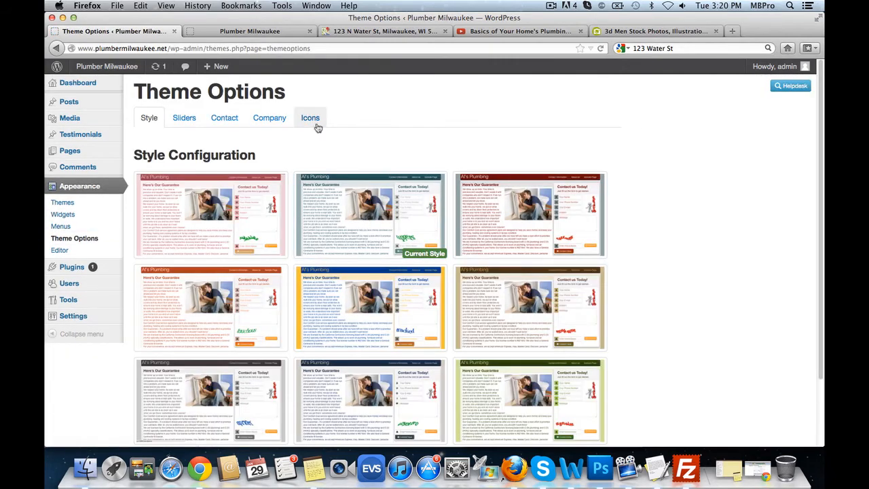
click(310, 119)
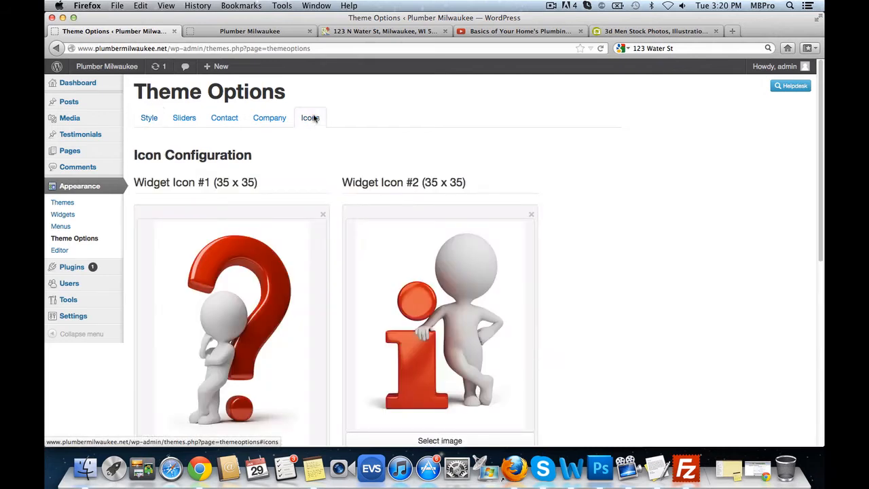
scroll(537, 209, down, 2)
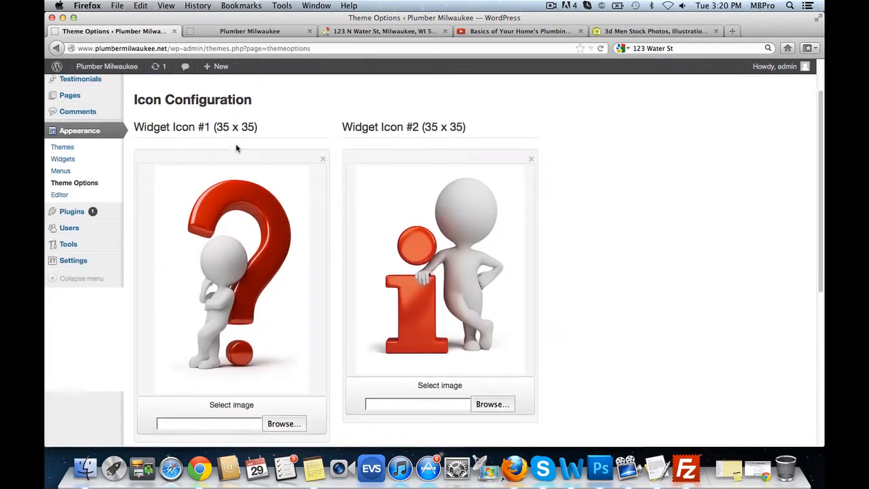
scroll(291, 372, down, 1)
click(282, 388)
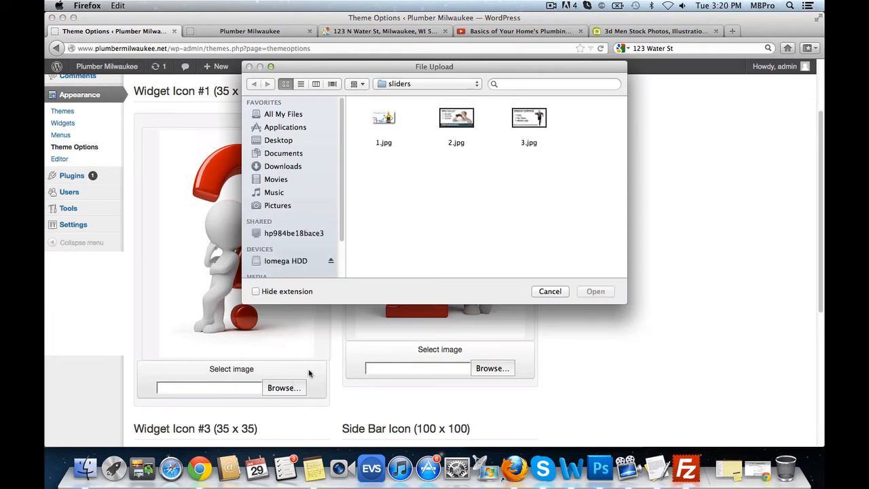
click(399, 83)
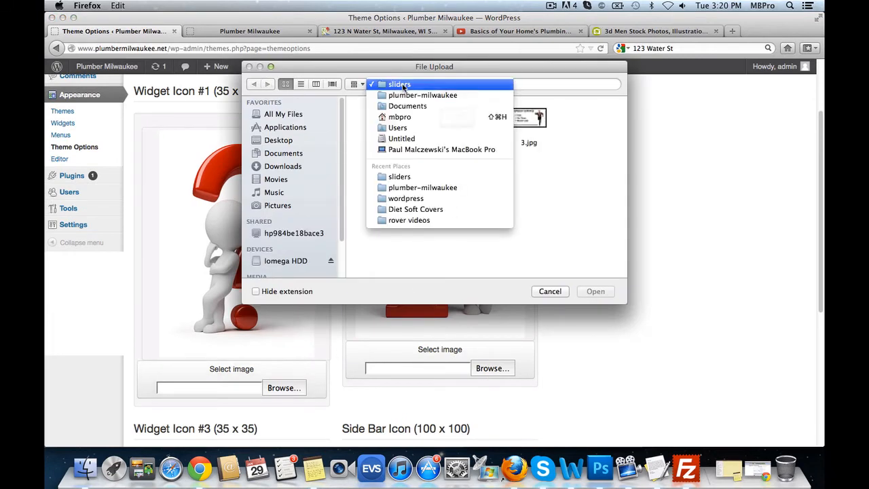
click(402, 85)
click(399, 84)
click(404, 96)
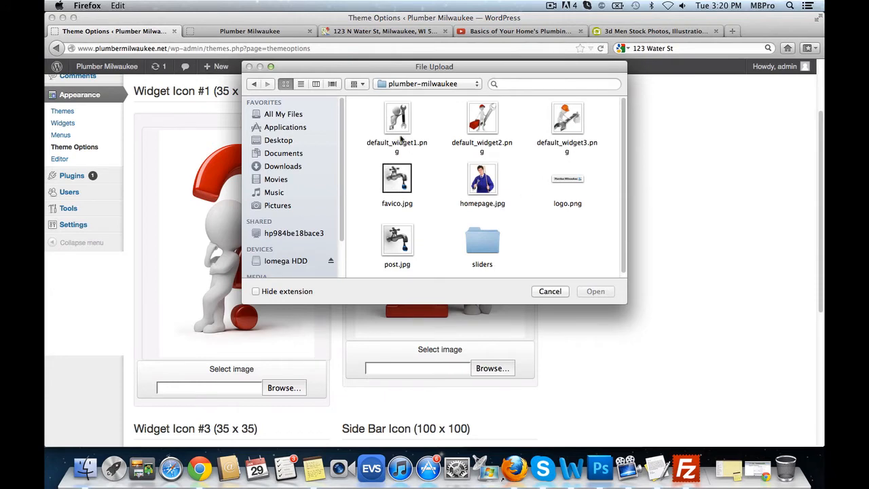
click(398, 116)
click(595, 291)
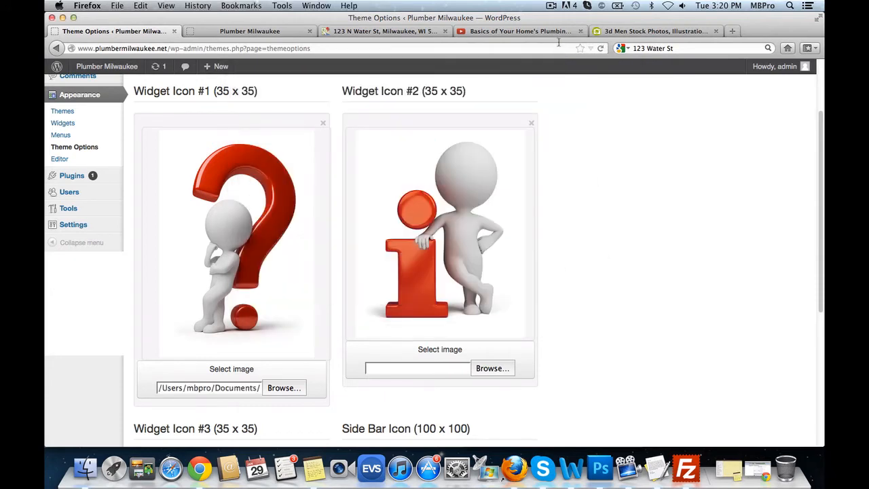
- Upload default_widget2.png as Widget Icon #2, noting the 35 x 35 icon size
click(579, 31)
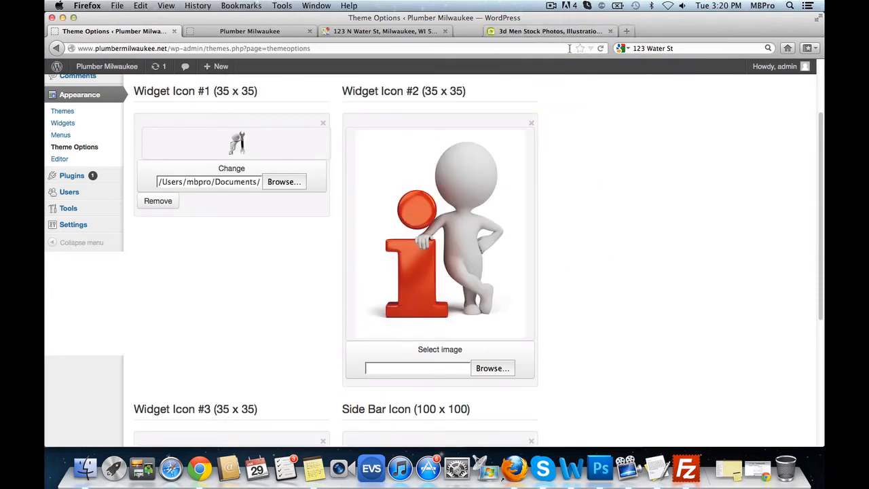
click(494, 369)
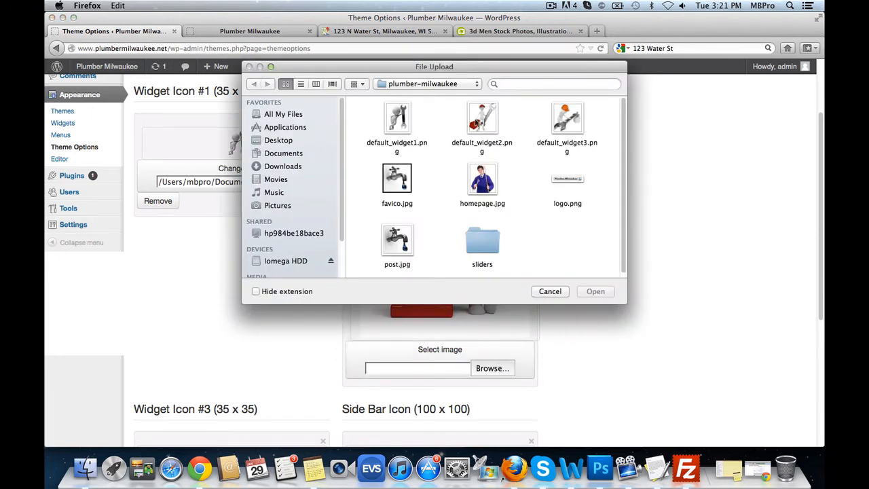
click(482, 116)
click(596, 291)
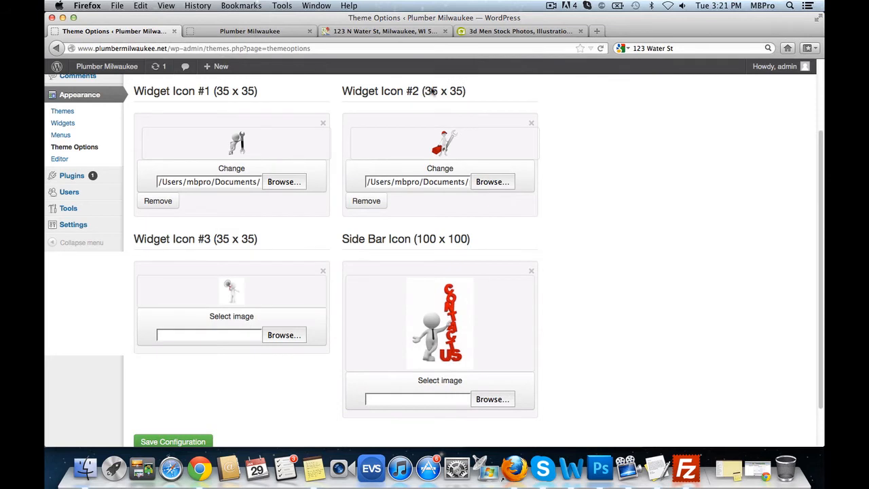
drag(423, 91, 462, 93)
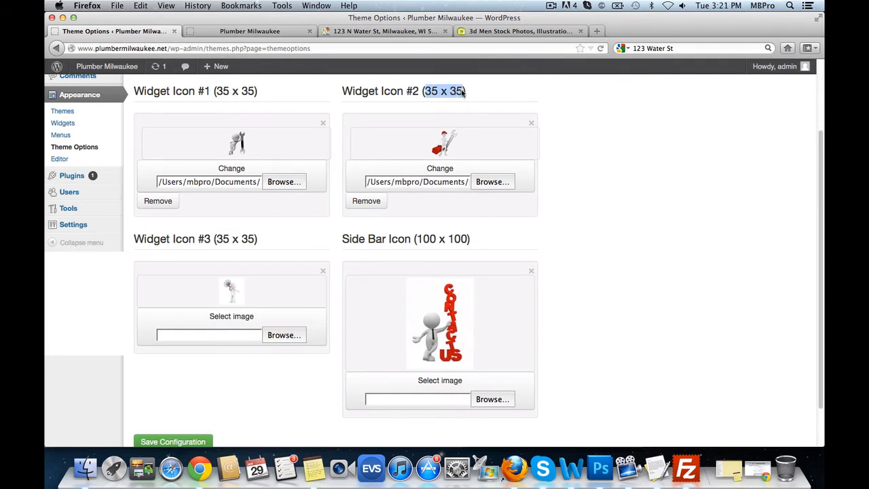
click(426, 120)
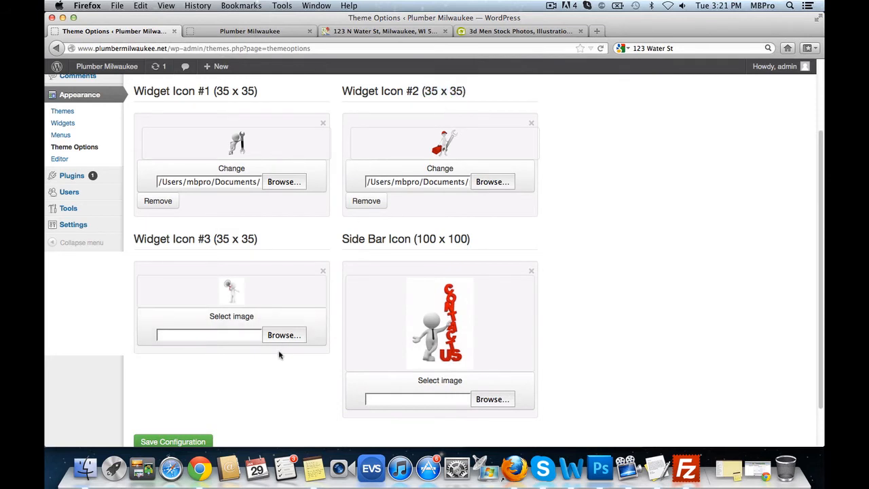
- Upload default_widget3.png as Widget Icon #3, save the configuration, and go to the live site
click(286, 335)
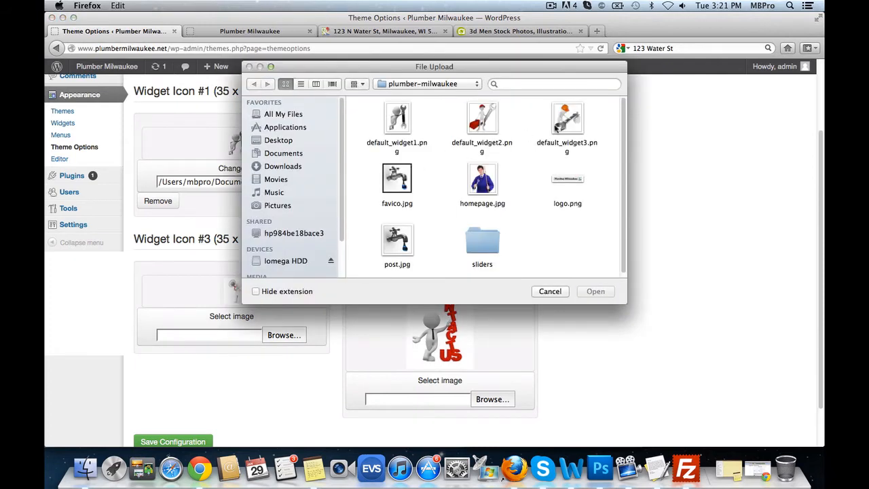
click(558, 129)
click(595, 291)
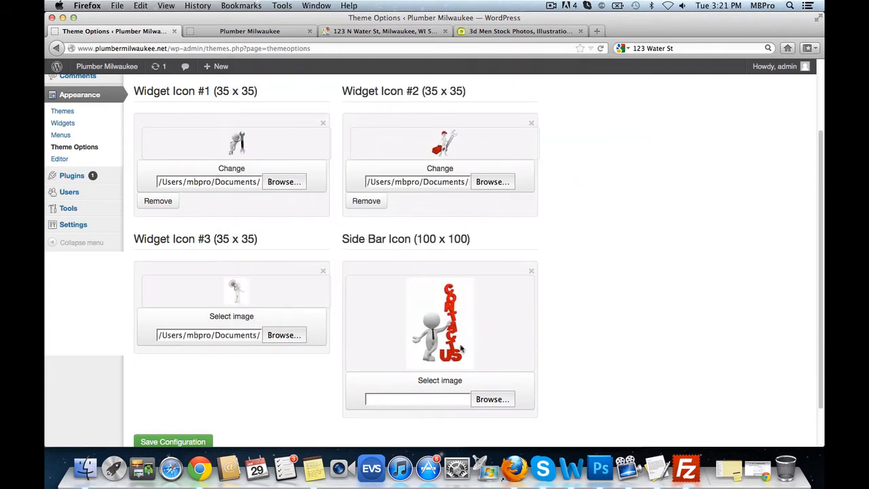
scroll(687, 338, down, 1)
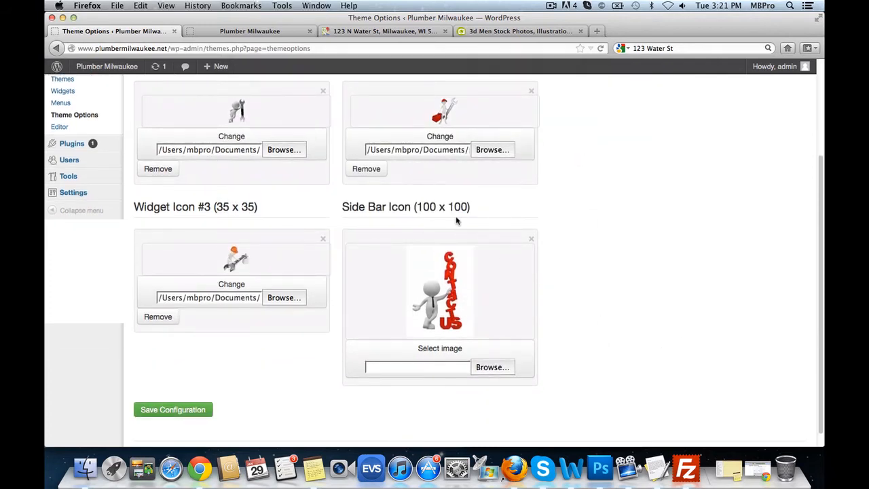
scroll(266, 391, down, 1)
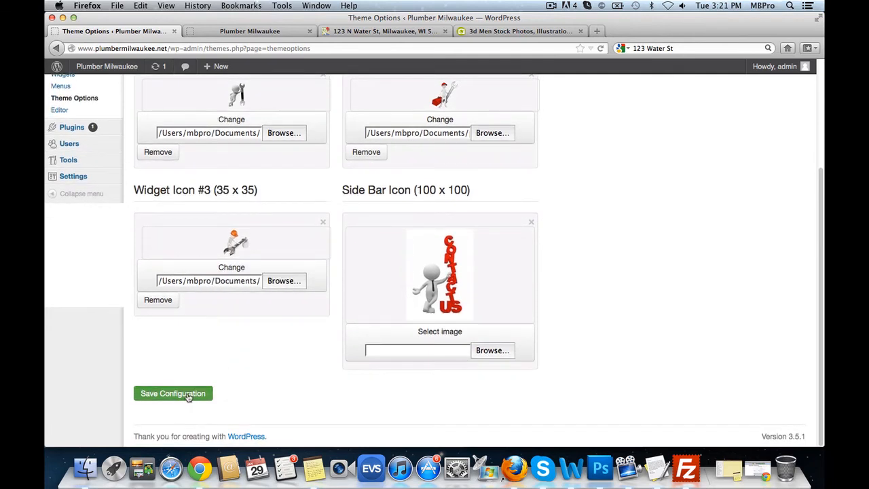
click(183, 394)
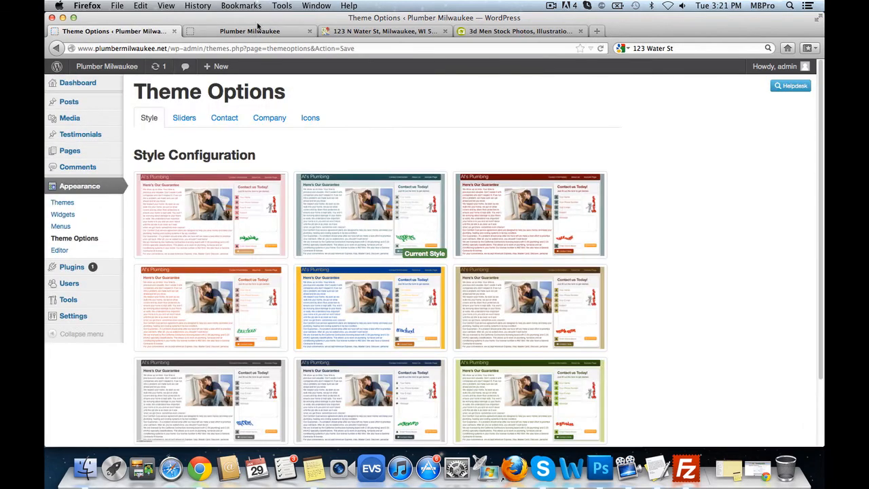
click(257, 27)
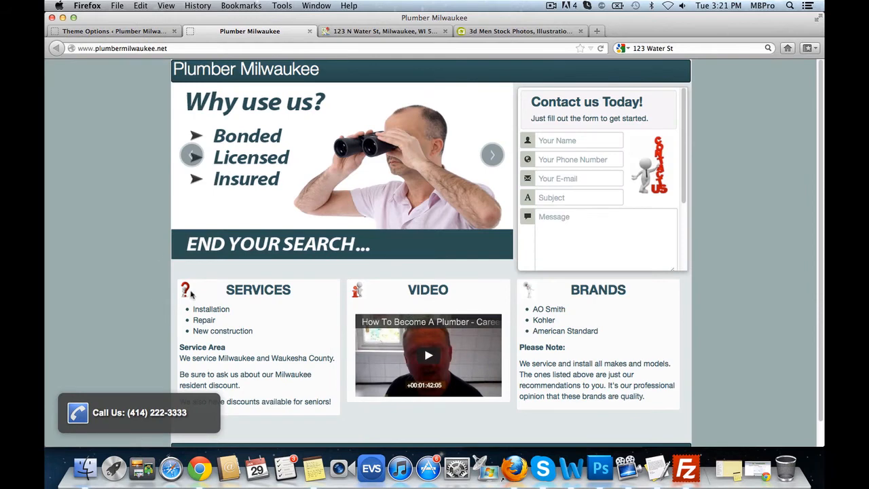
- Reload the Plumber Milwaukee homepage to show the new icons on SERVICES, VIDEO and BRANDS
click(601, 48)
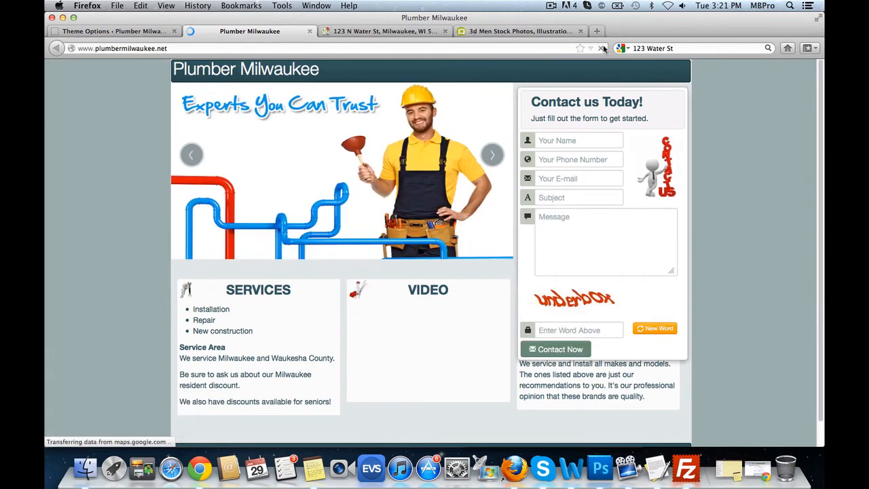
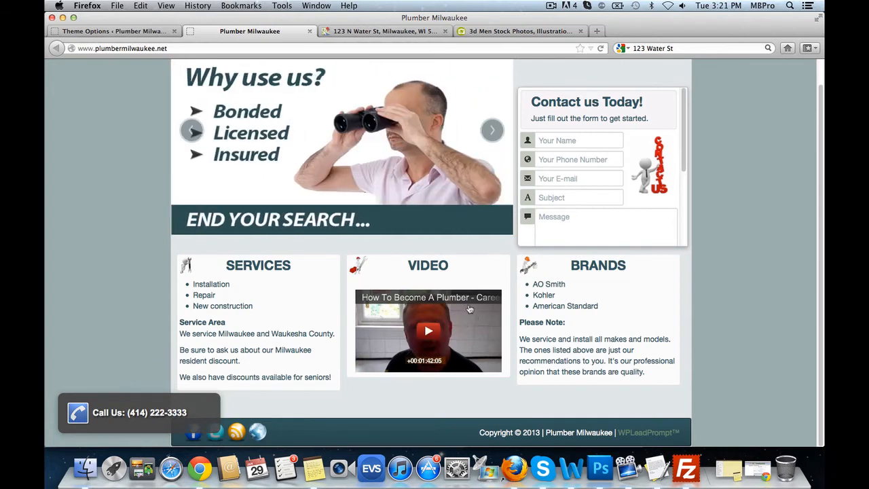
- Highlight the 'Contact us Today!' heading and site title on the live site, then return to Theme Options
scroll(467, 168, up, 2)
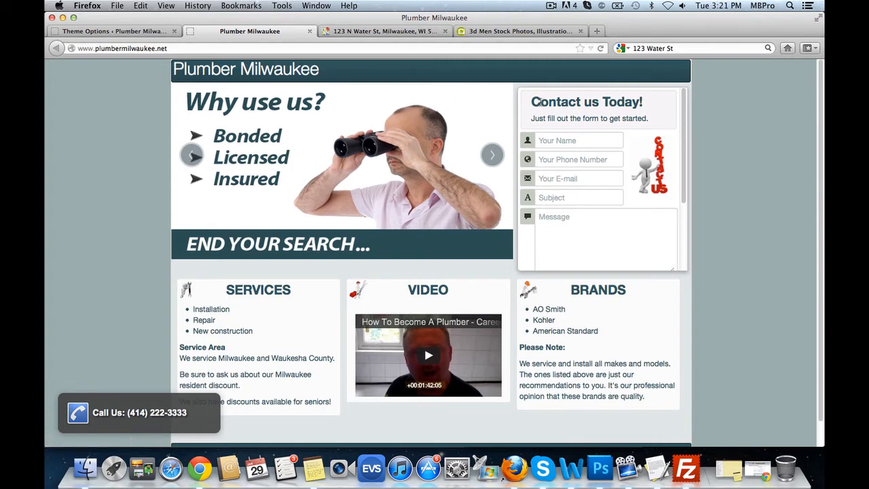
drag(541, 102, 646, 118)
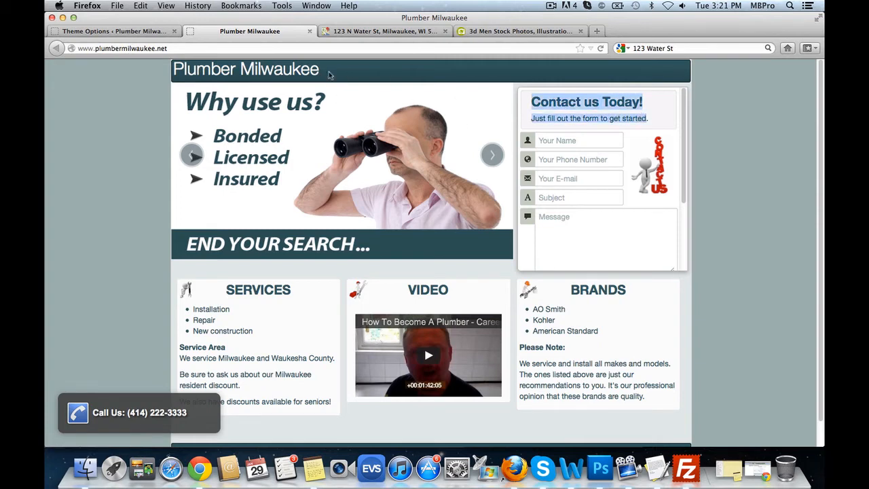
drag(319, 71, 172, 71)
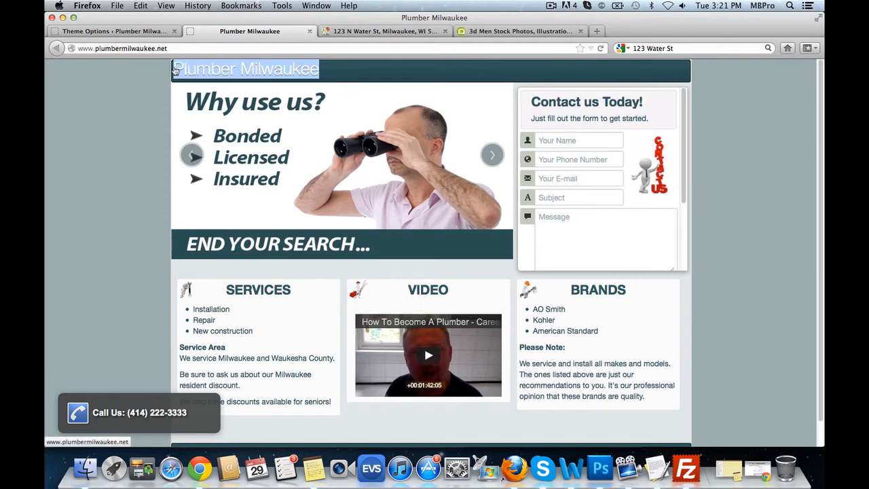
click(139, 33)
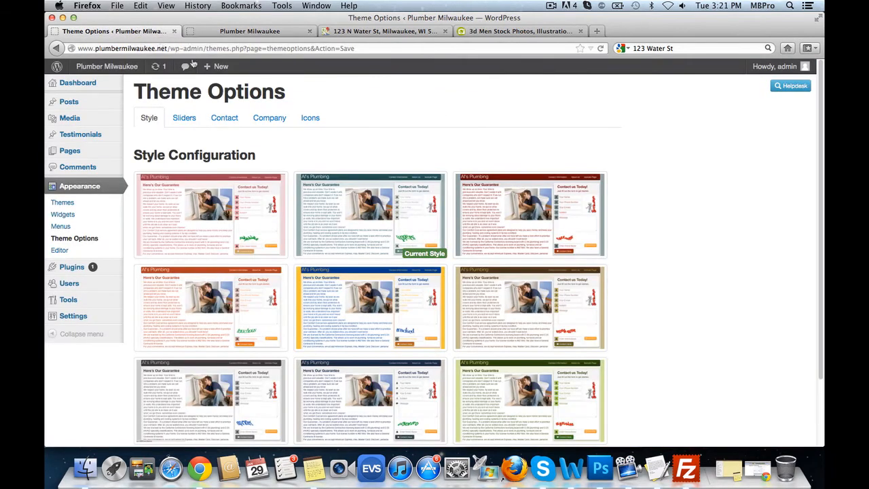
- Enable the custom logo in the Company settings and upload logo.png as the logo
click(275, 121)
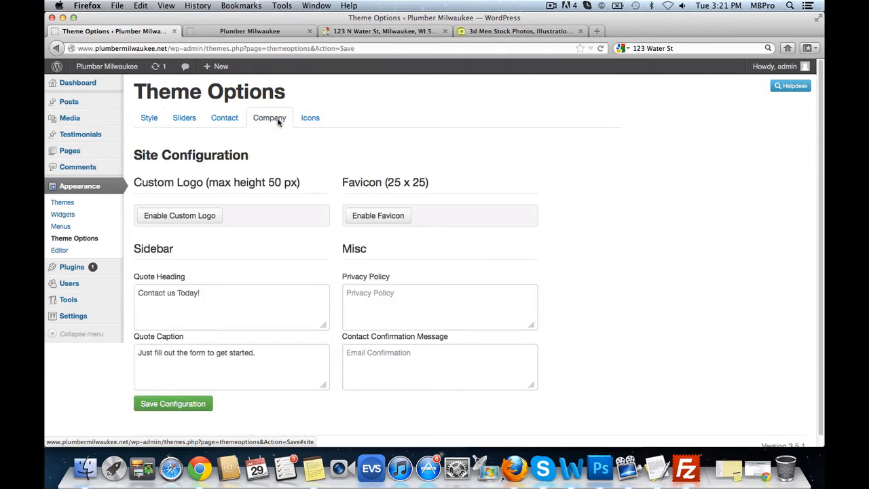
drag(141, 182, 286, 187)
click(209, 189)
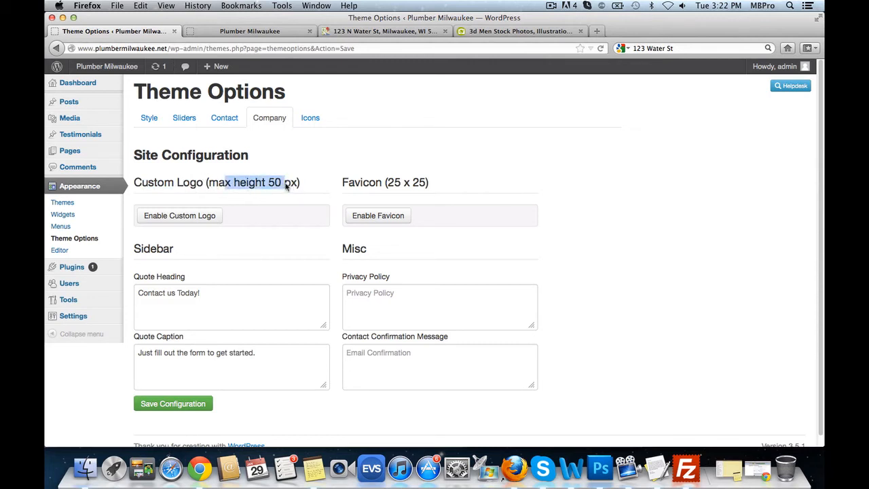
click(296, 185)
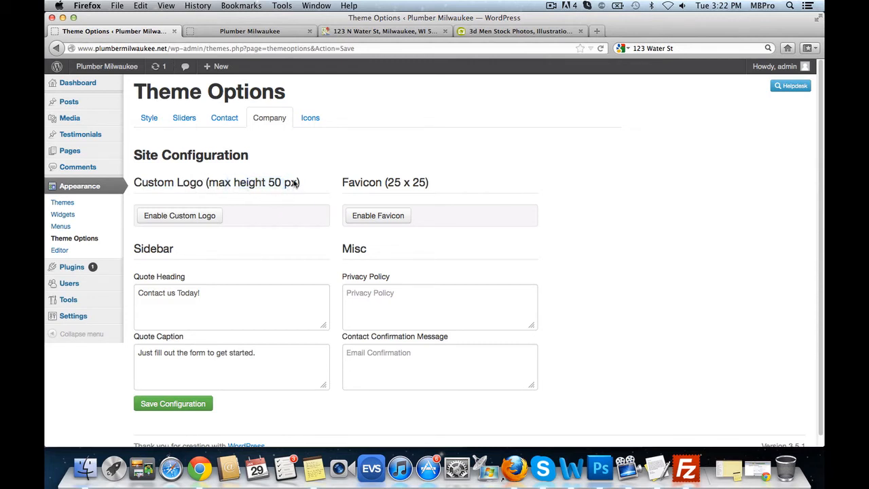
click(197, 219)
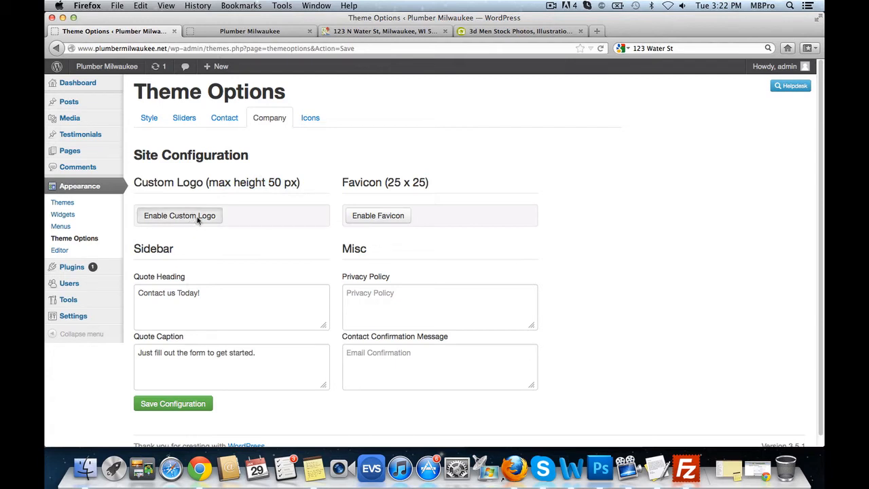
click(283, 262)
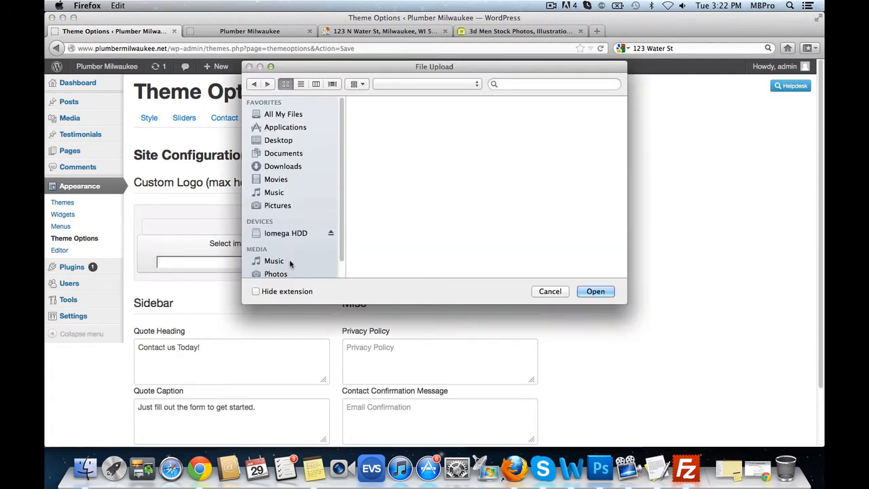
click(581, 179)
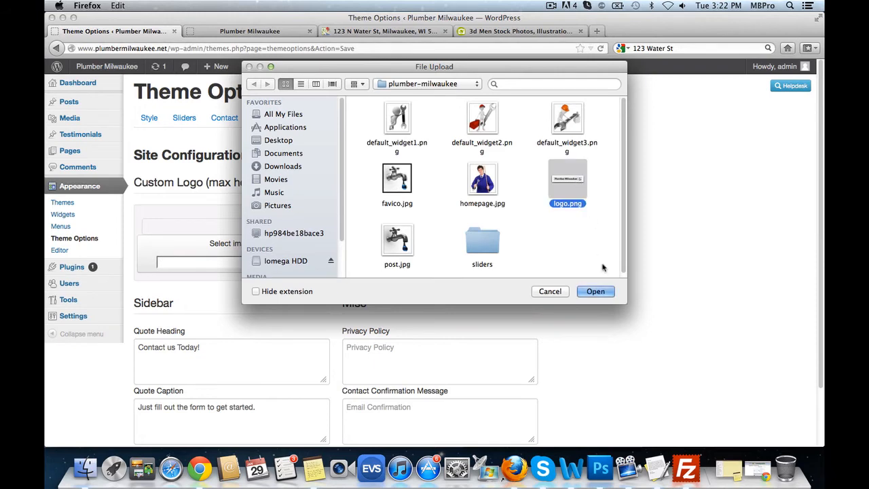
click(595, 291)
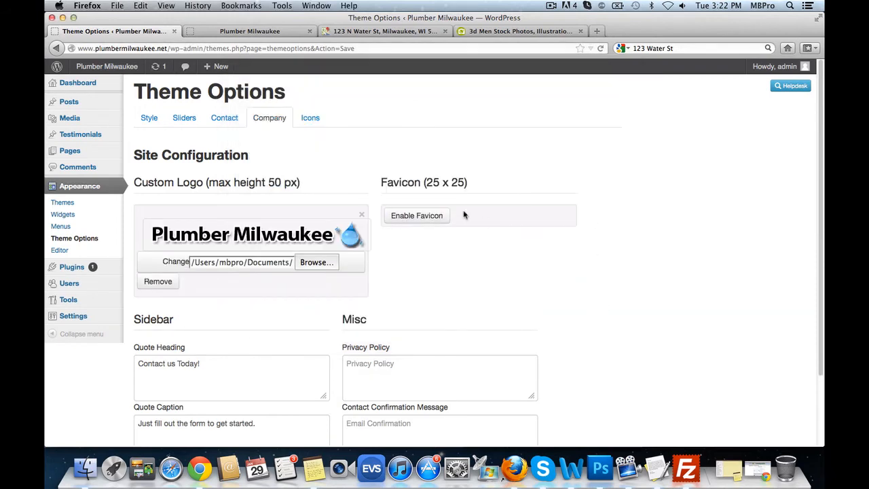
- Enable the favicon, noting the 25 x 25 size, and upload favico.jpg as the favicon
drag(385, 184, 469, 186)
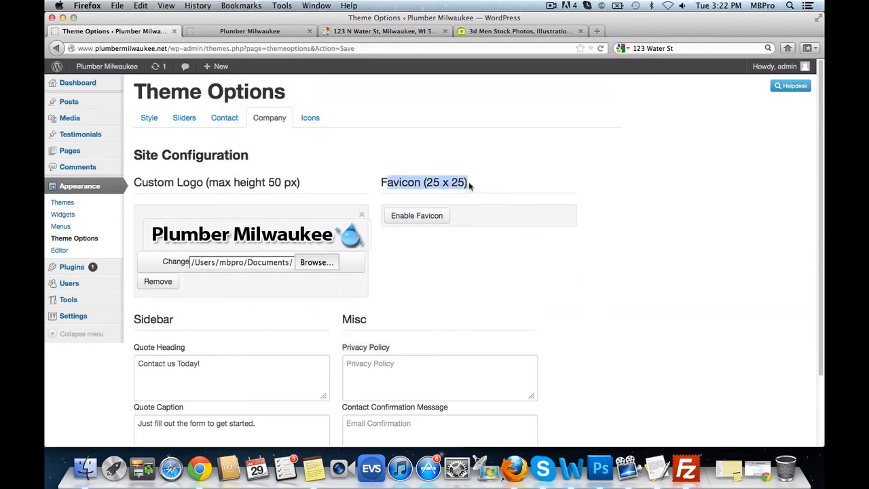
click(456, 185)
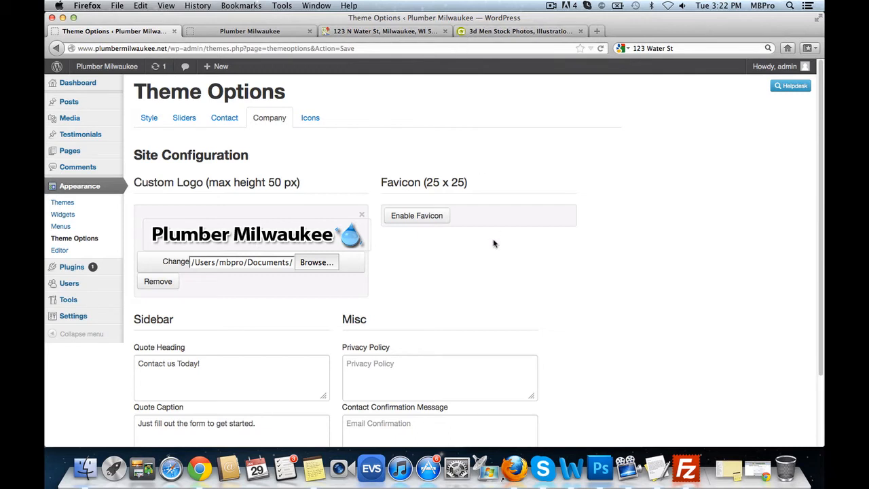
click(428, 217)
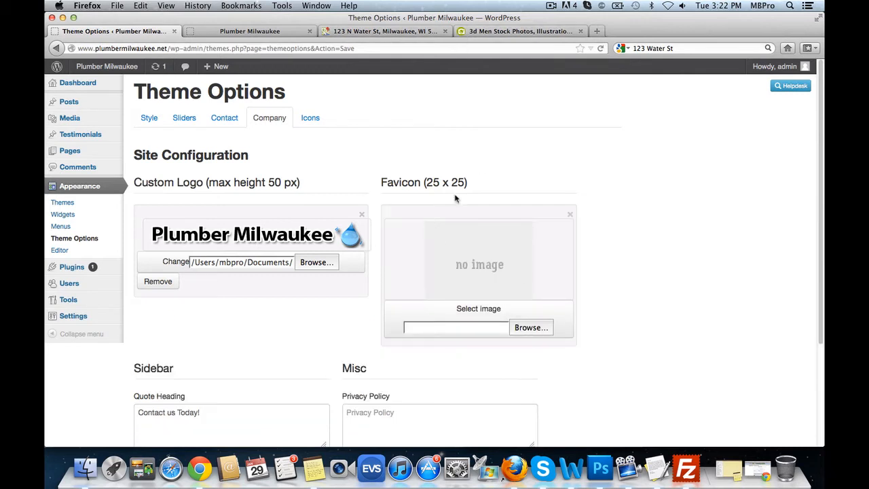
drag(426, 184, 460, 185)
click(528, 327)
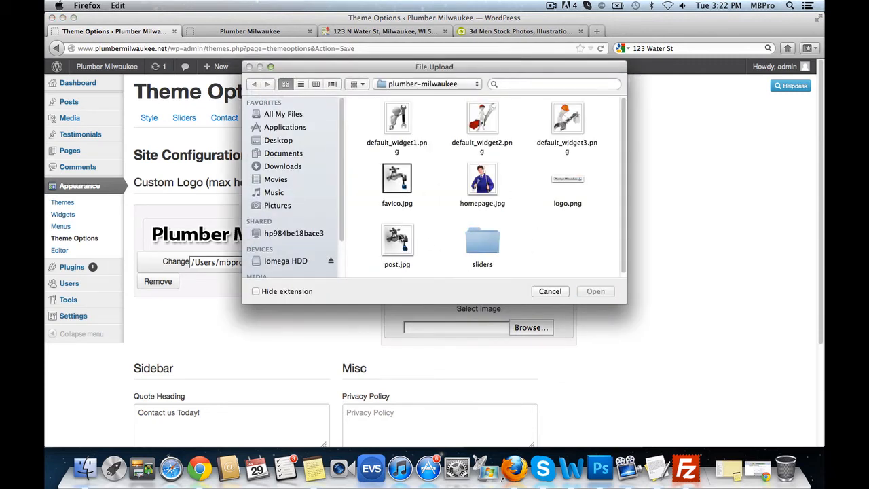
click(396, 183)
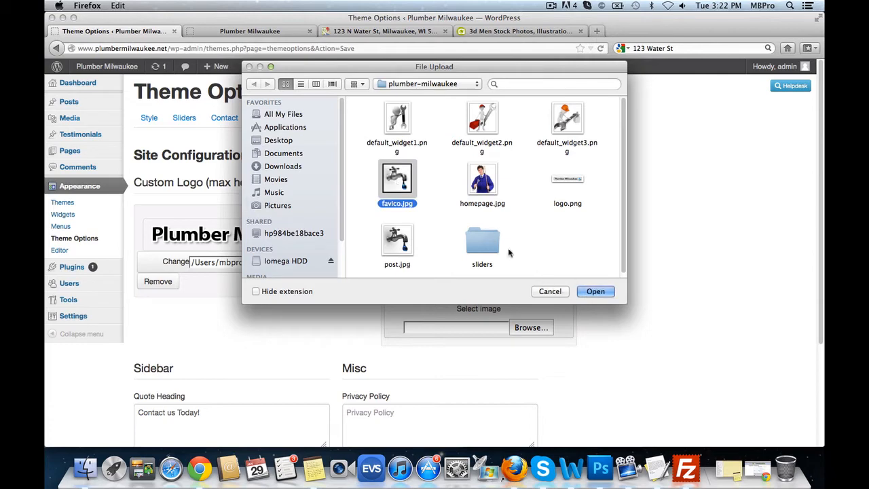
click(597, 292)
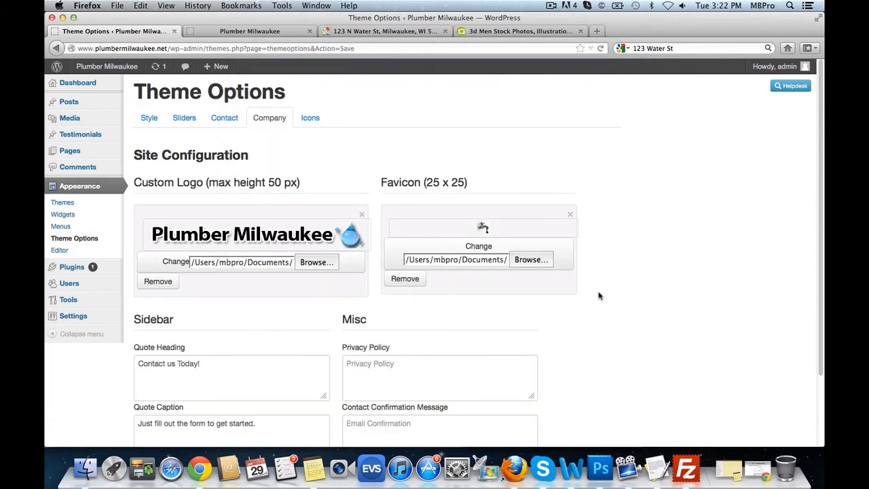
scroll(683, 328, down, 3)
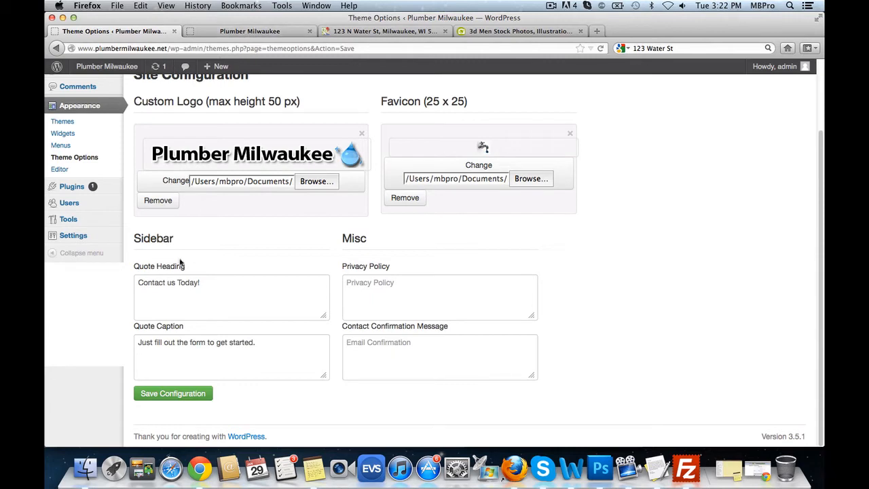
- Replace the sidebar Quote Heading with a 'CALL:' line followed by the business phone number
drag(199, 282, 145, 277)
click(251, 32)
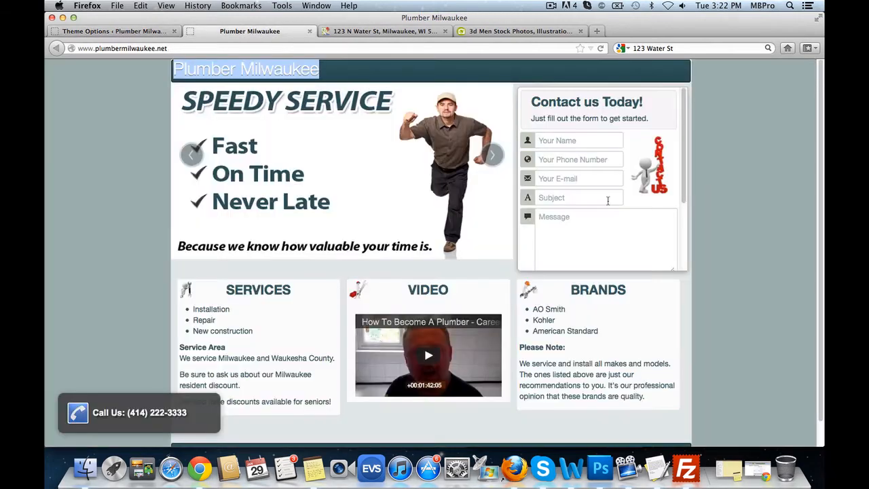
click(126, 32)
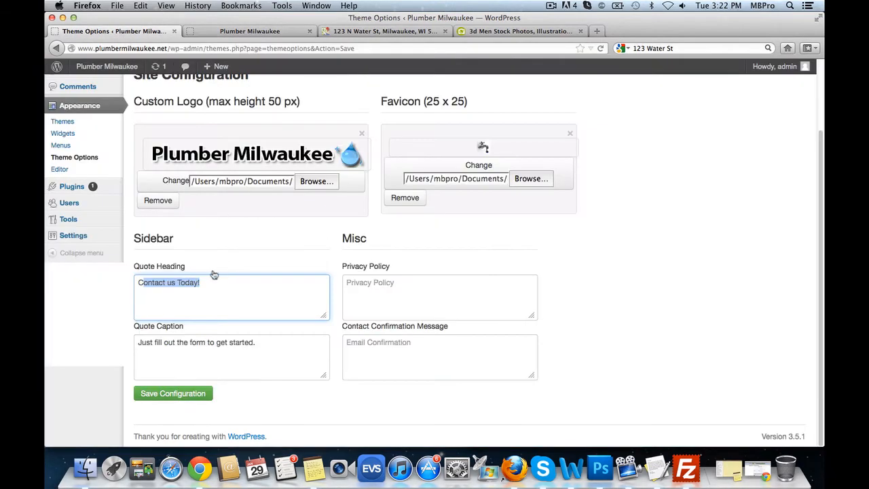
click(209, 290)
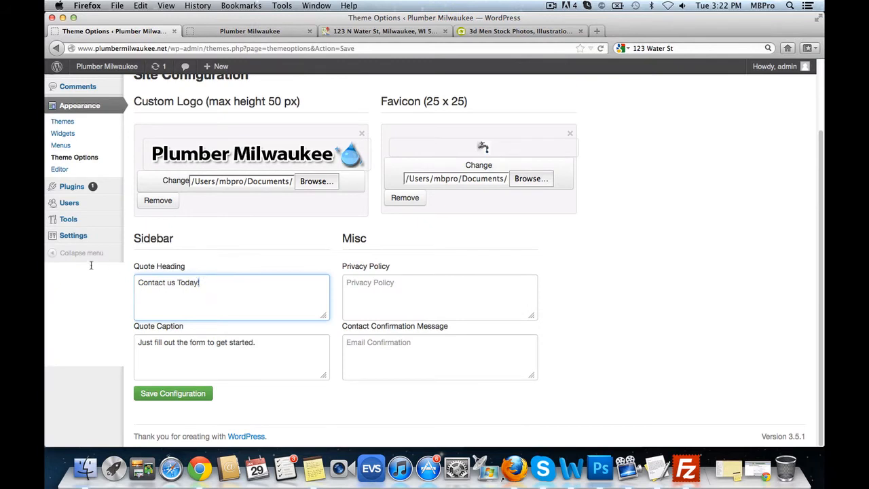
drag(203, 283, 125, 272)
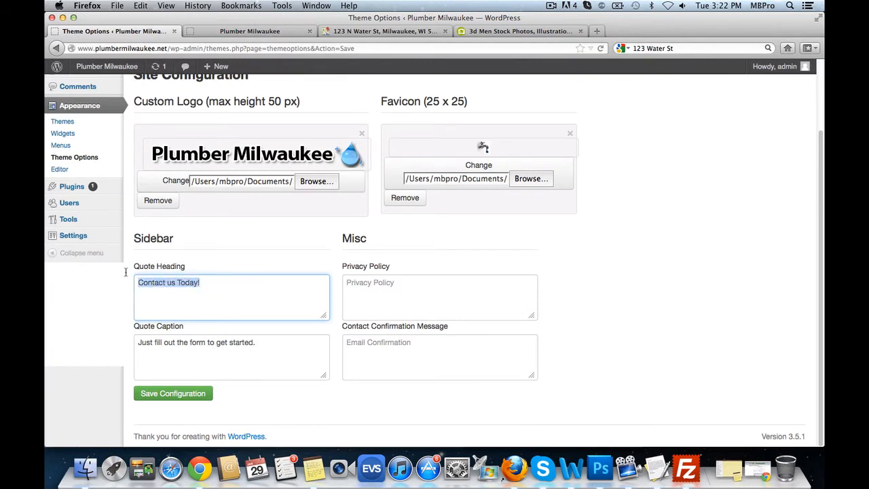
text(CALL)
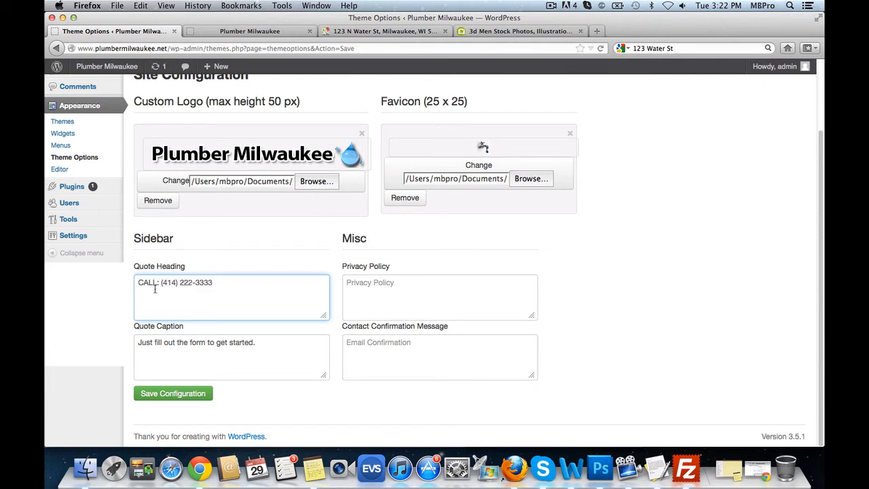
- Replace the Quote Caption with 'OR FILL OUT THE FORM BELOW:'
click(282, 345)
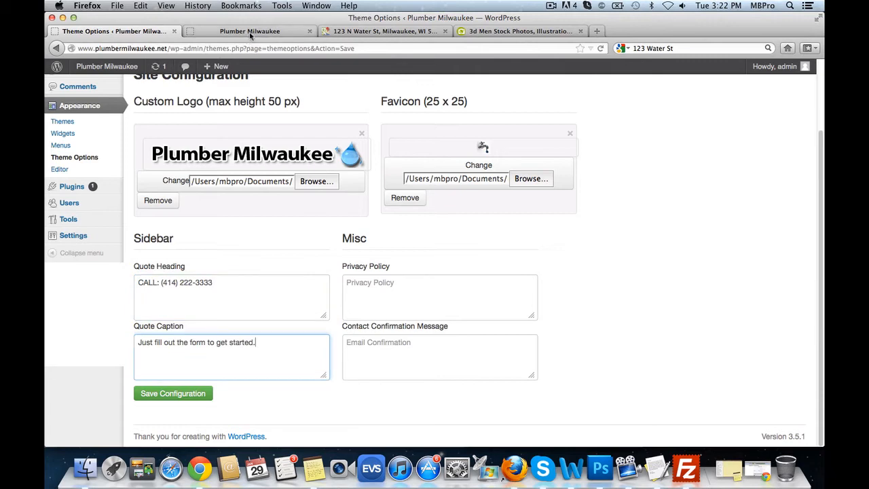
click(249, 31)
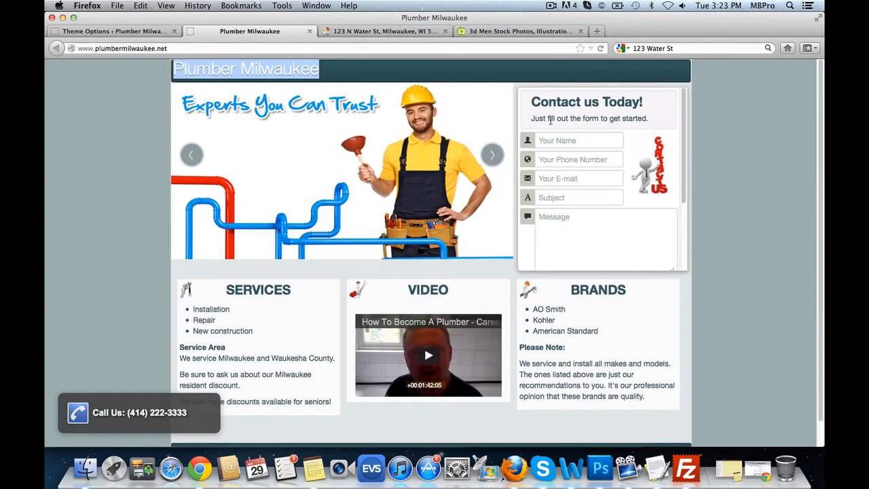
drag(547, 120, 640, 120)
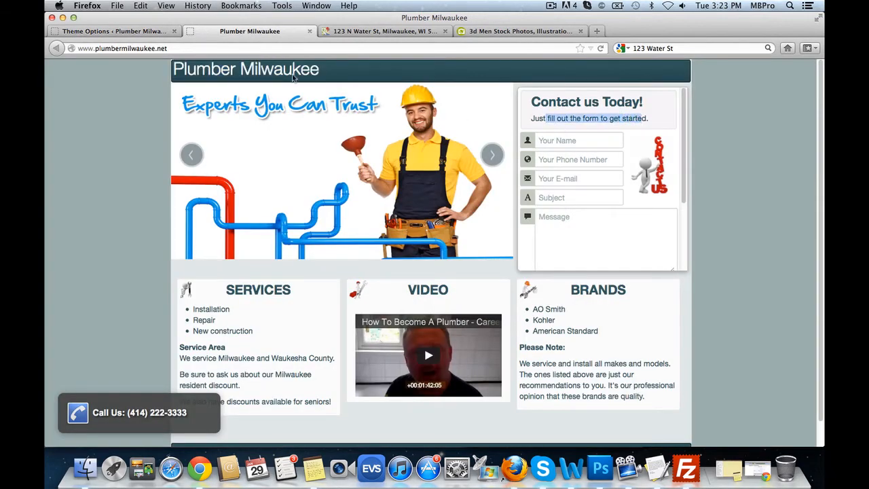
click(147, 34)
drag(278, 346, 141, 329)
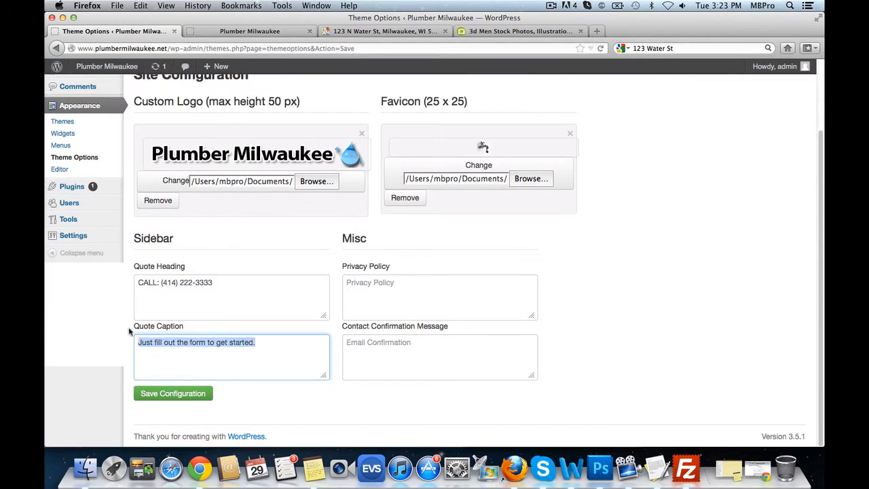
text(Or fil)
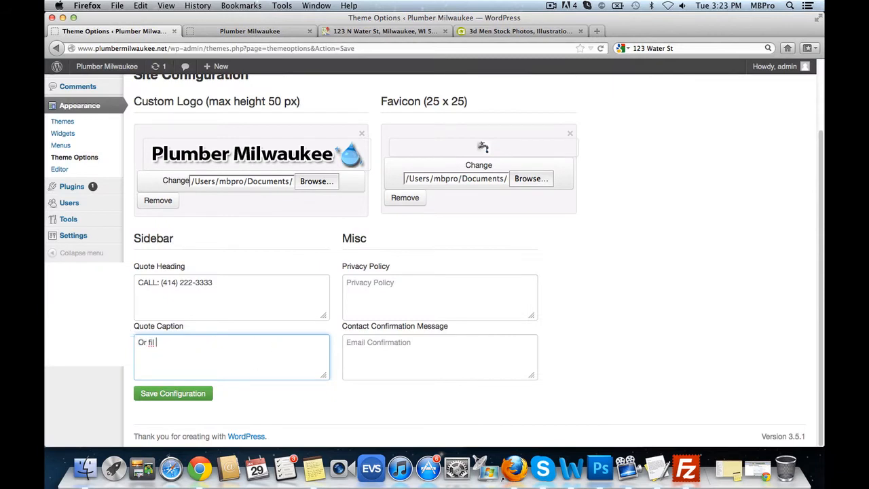
text( f)
key(BackSpace)
key(BackSpace)
key(BackSpace)
key(BackSpace)
text(OR FILL OUT THE FORM BELOW:)
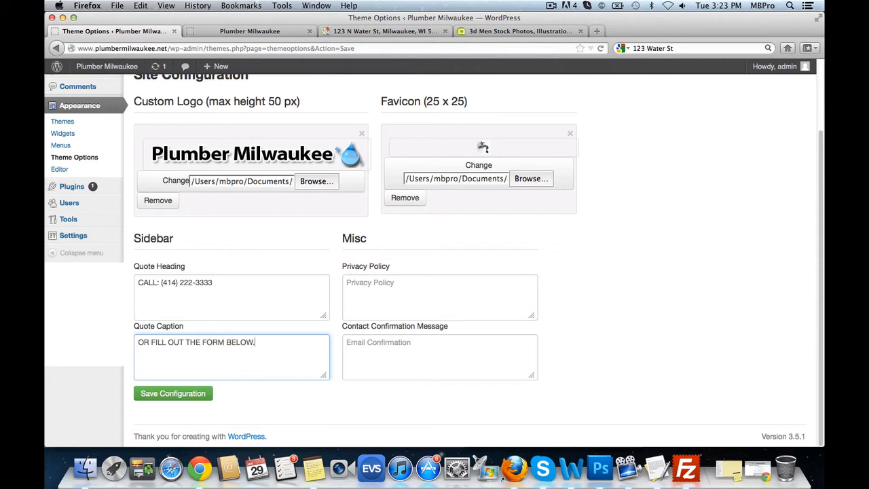
- Prefix both the quote heading and the quote caption with a <center> tag
click(137, 282)
text(<center>)
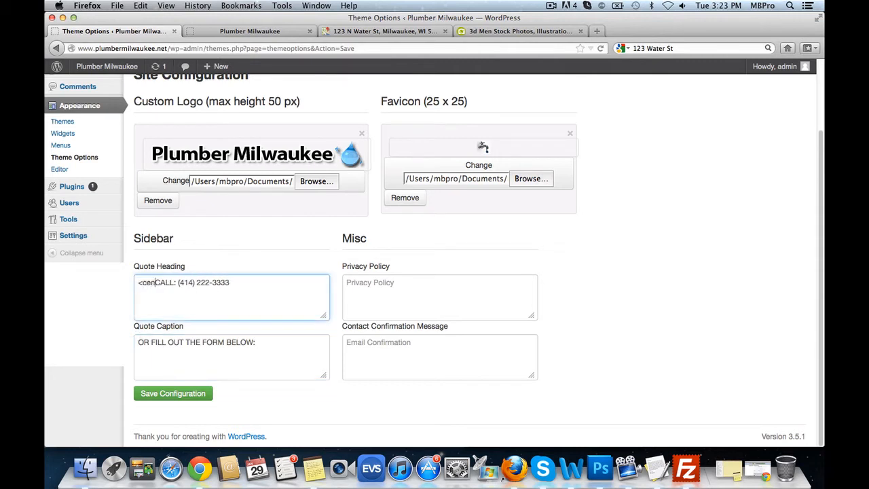
click(138, 342)
text(<center>)
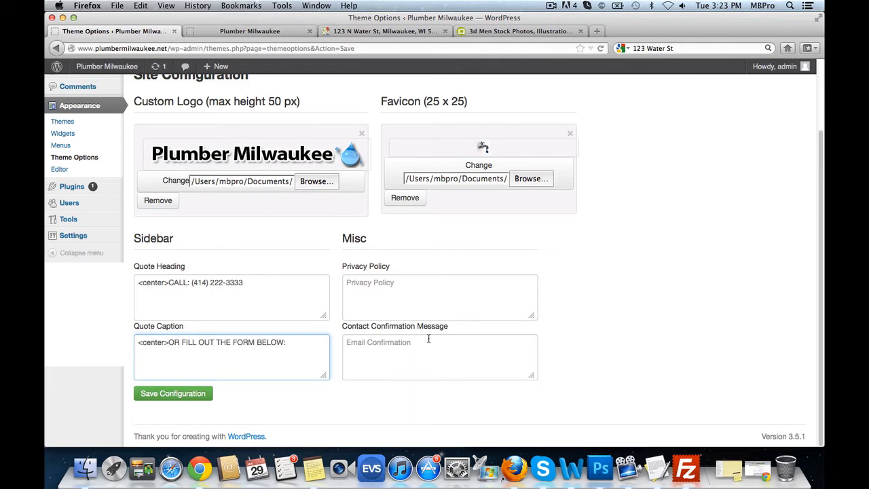
- After checking the live contact form, set the confirmation message to 'Thank you, we'll be in touch soon!'
click(270, 34)
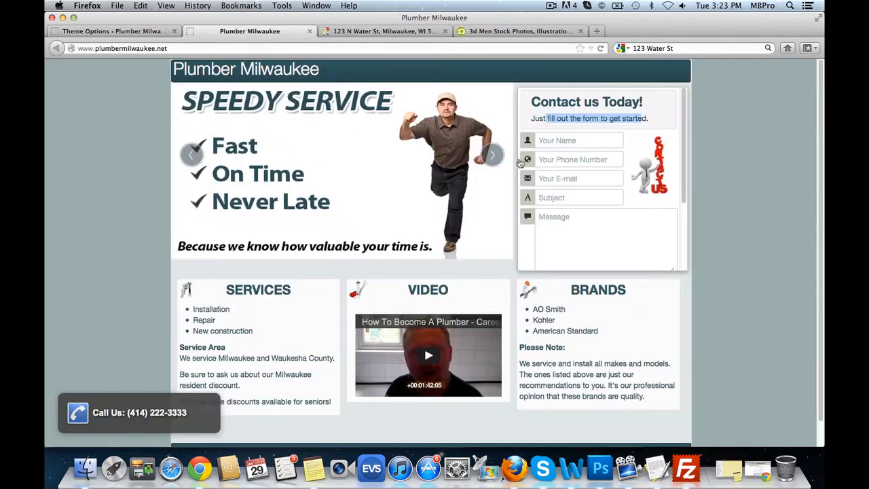
scroll(640, 251, down, 3)
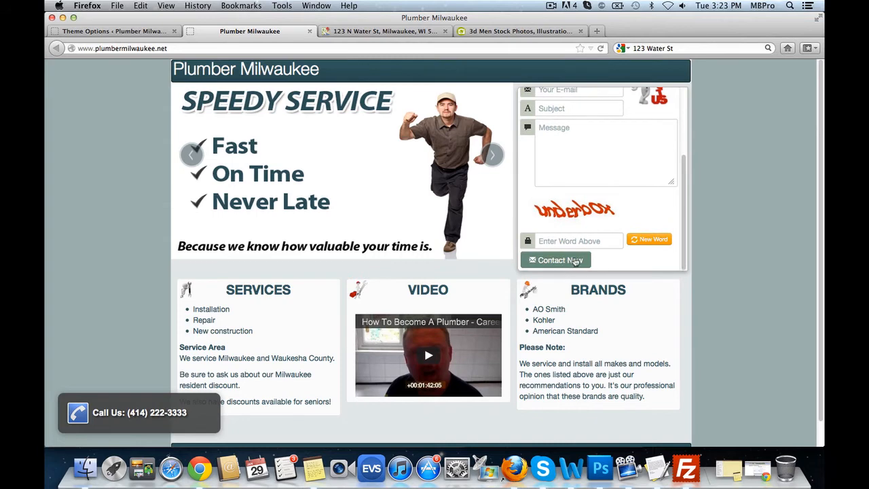
click(118, 31)
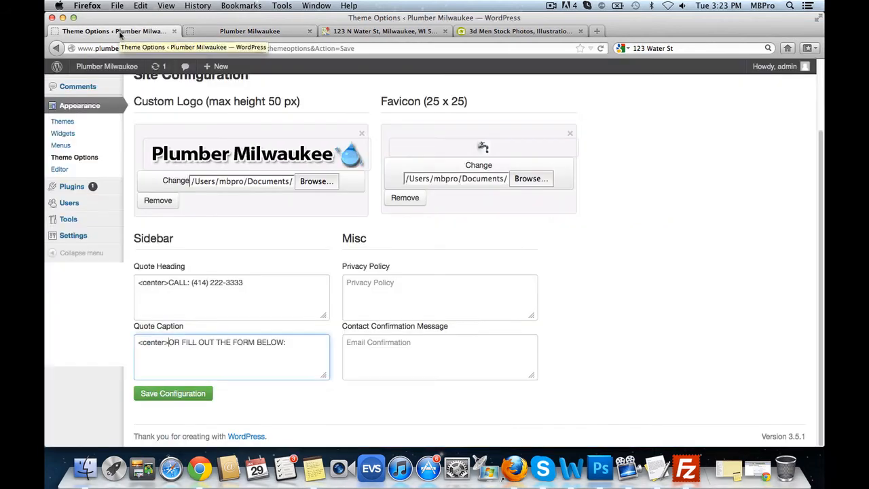
click(407, 347)
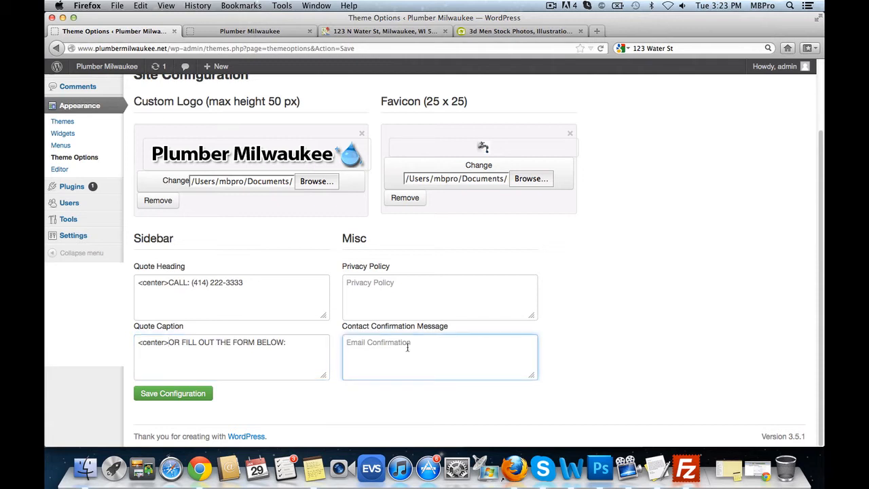
text(We'll be in touch soon!)
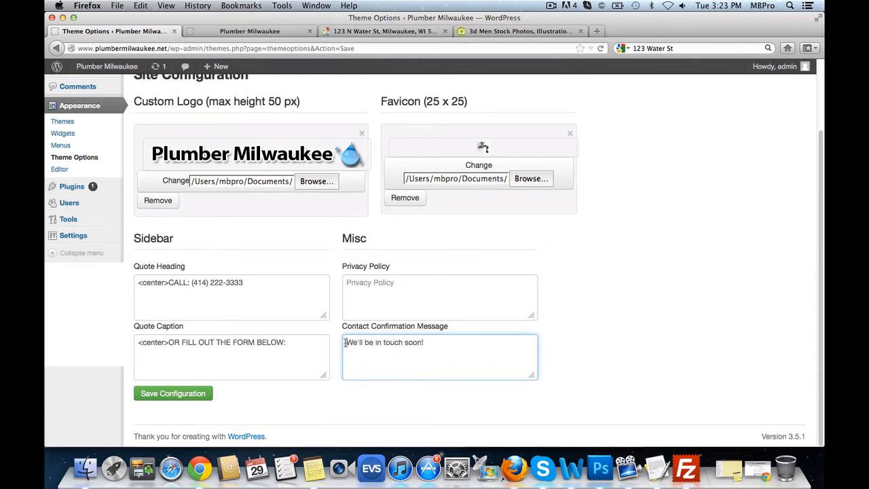
text(Ta)
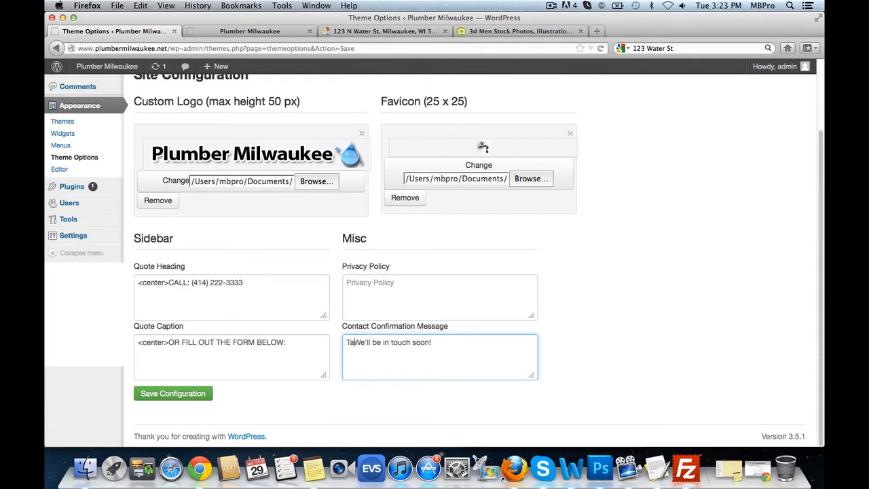
key(BackSpace)
text(hank you,)
key(Delete)
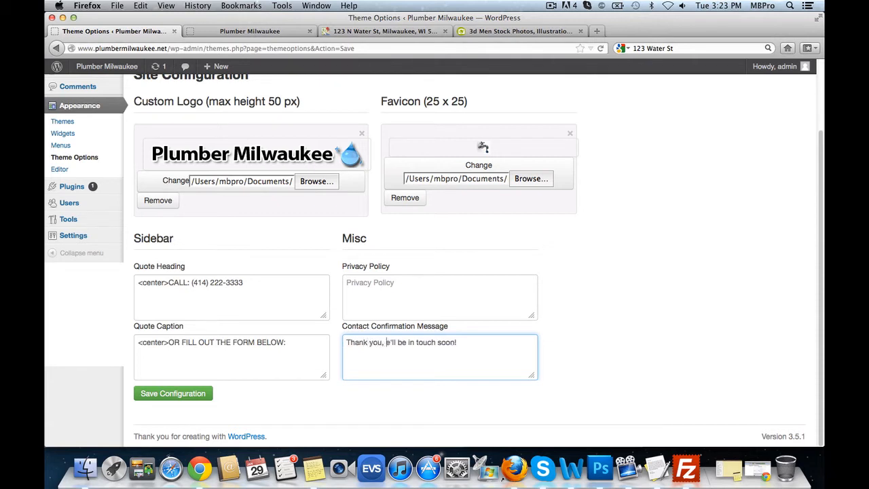
text(w)
click(429, 290)
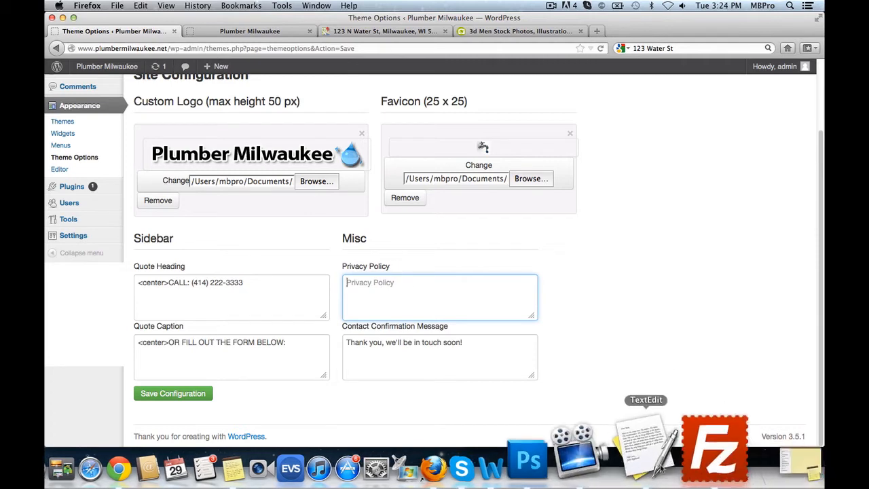
- Copy the privacy policy text from the TextEdit draft and paste it into the Privacy Policy field
click(655, 468)
scroll(180, 132, up, 10)
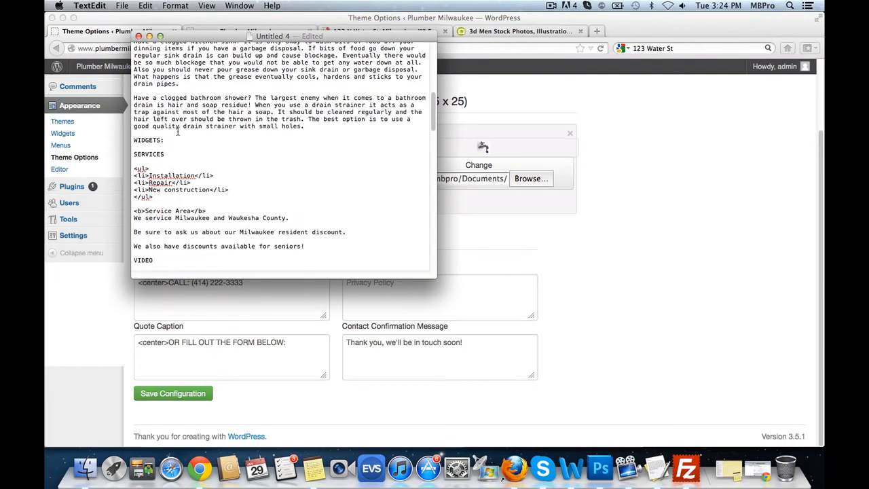
scroll(322, 196, down, 10)
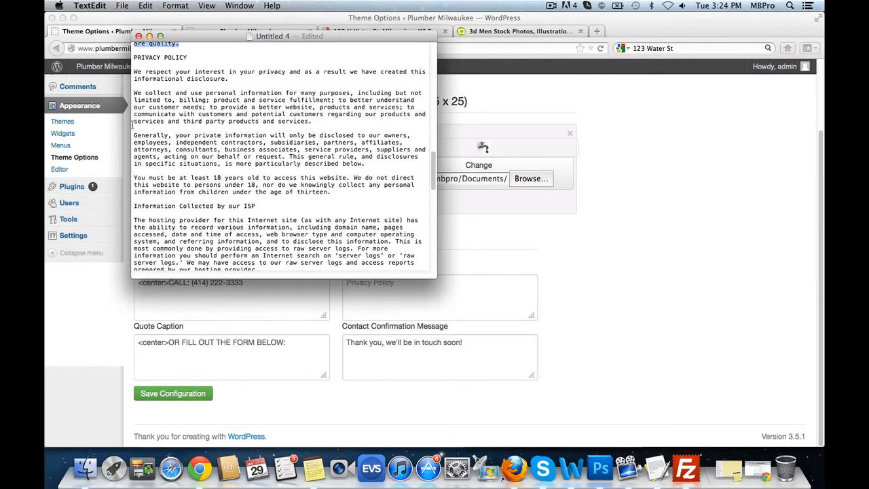
drag(134, 71, 351, 260)
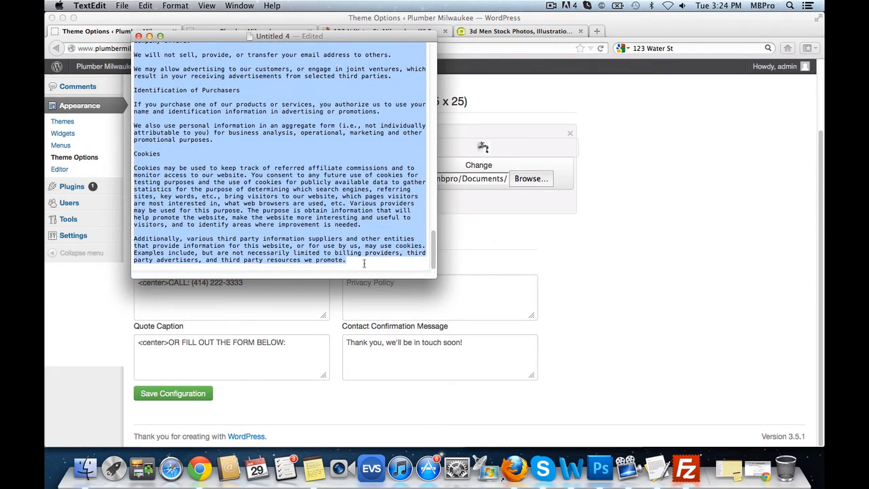
key(super+c)
click(434, 302)
key(super+v)
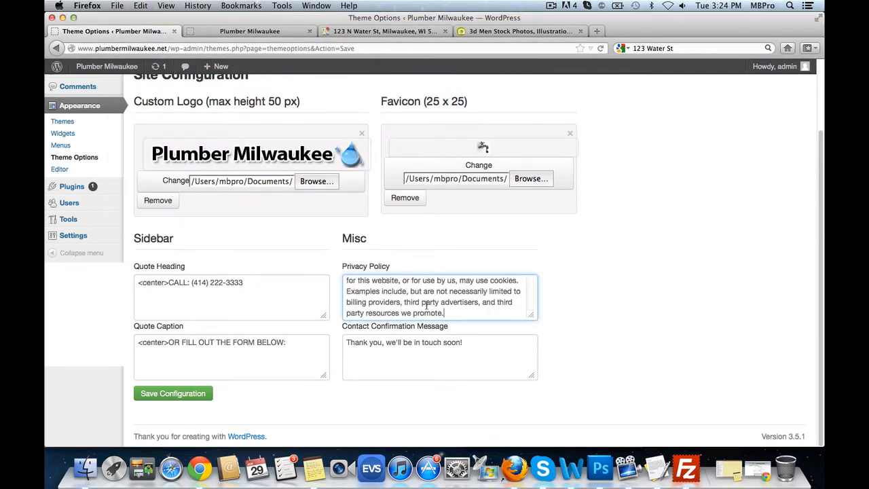
- Save the configuration, reload the live site, and check the footer Privacy Policy popup
click(180, 396)
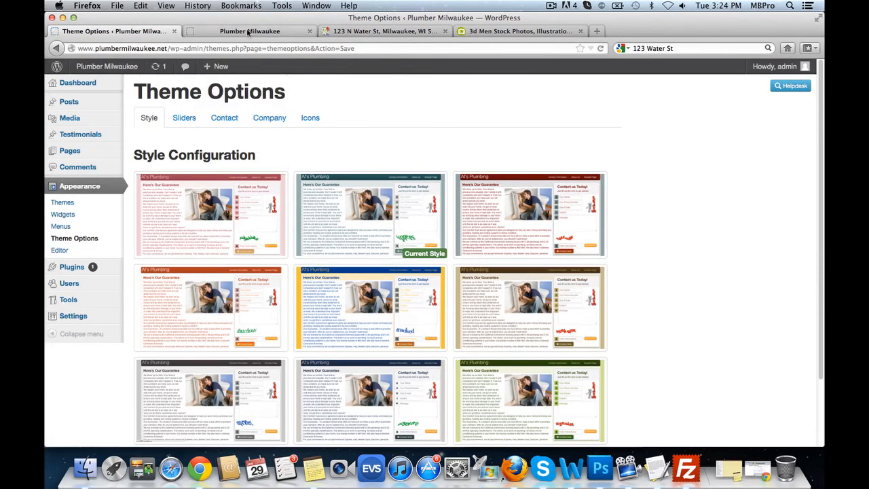
click(224, 31)
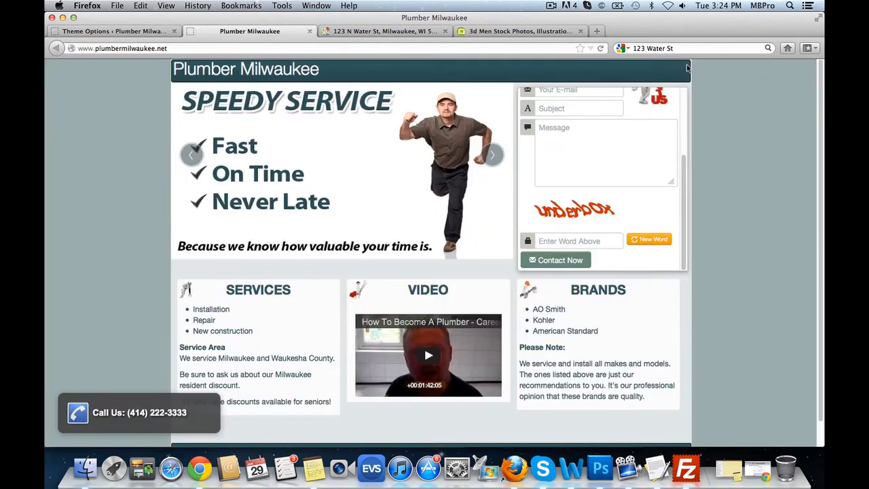
click(600, 48)
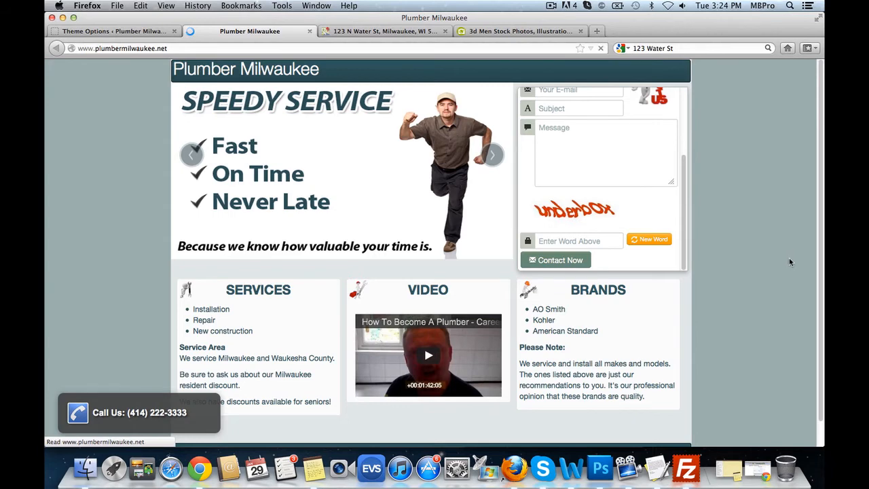
scroll(801, 279, down, 2)
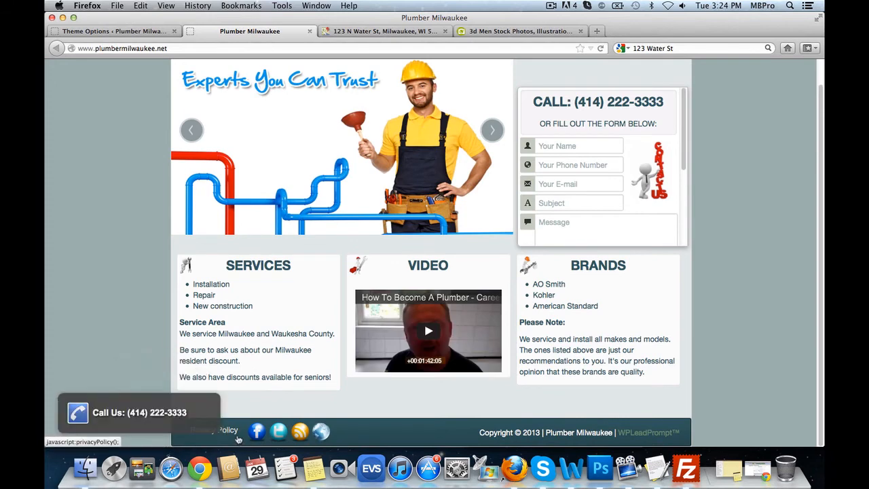
click(211, 403)
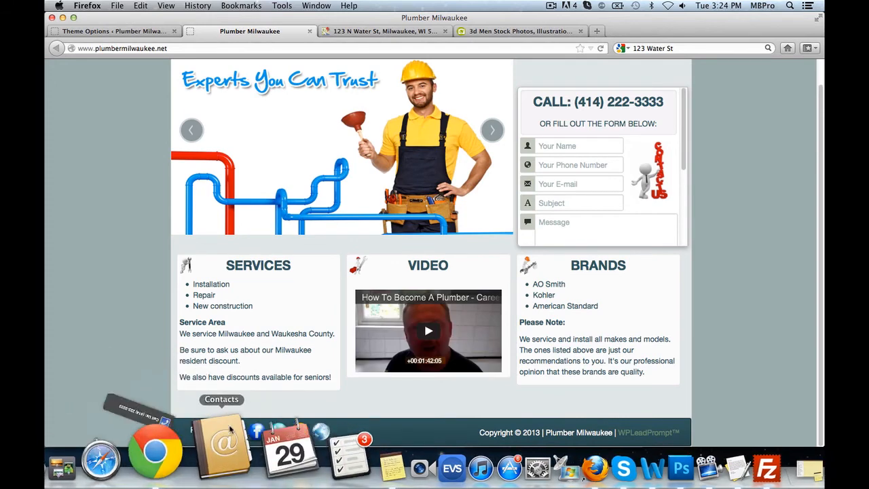
click(215, 430)
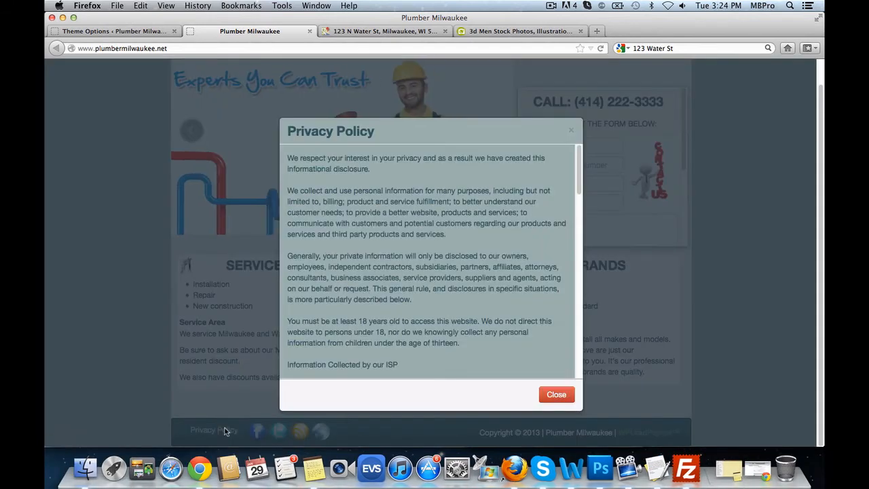
scroll(452, 297, down, 10)
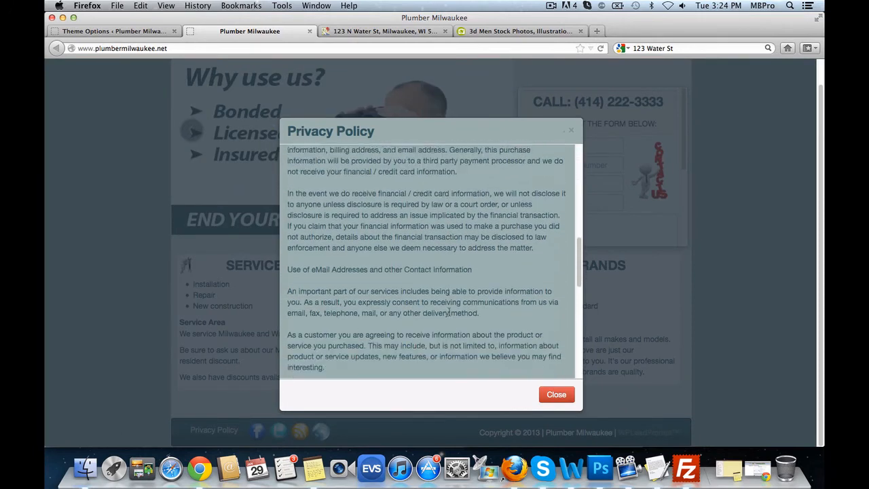
click(557, 393)
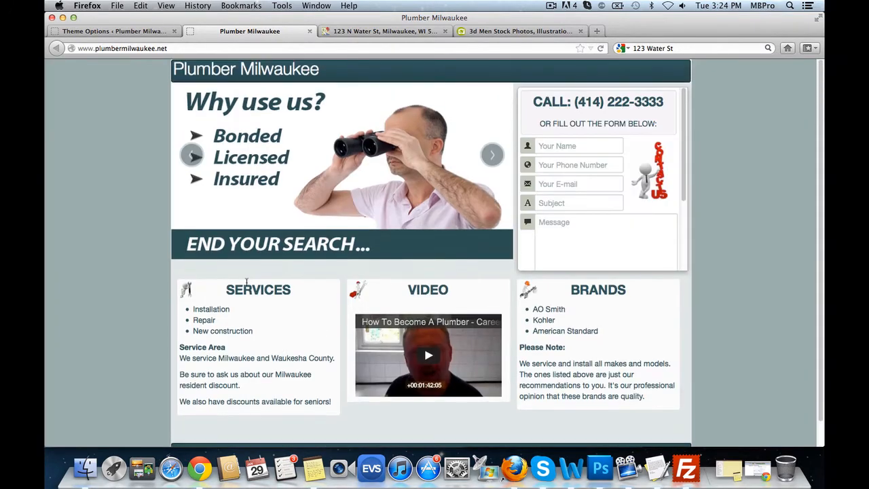
- Turn on Enable Custom Logo and Enable Favicon in the Company settings and save
click(112, 31)
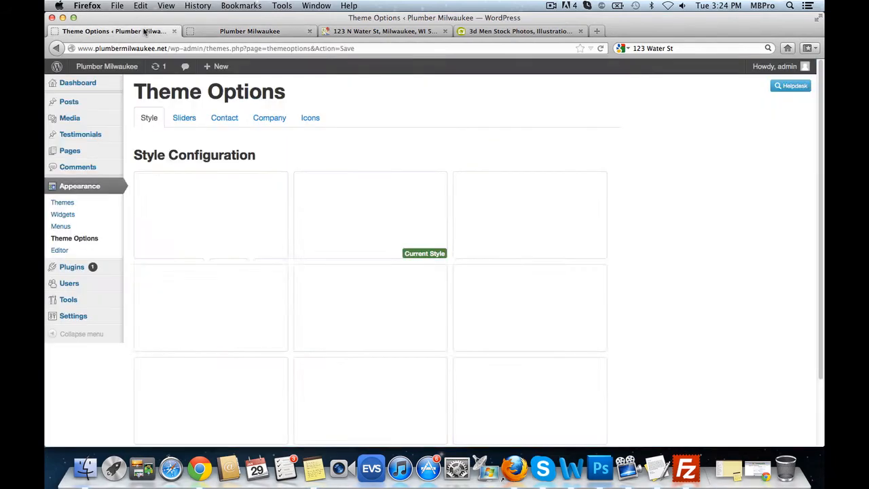
click(251, 31)
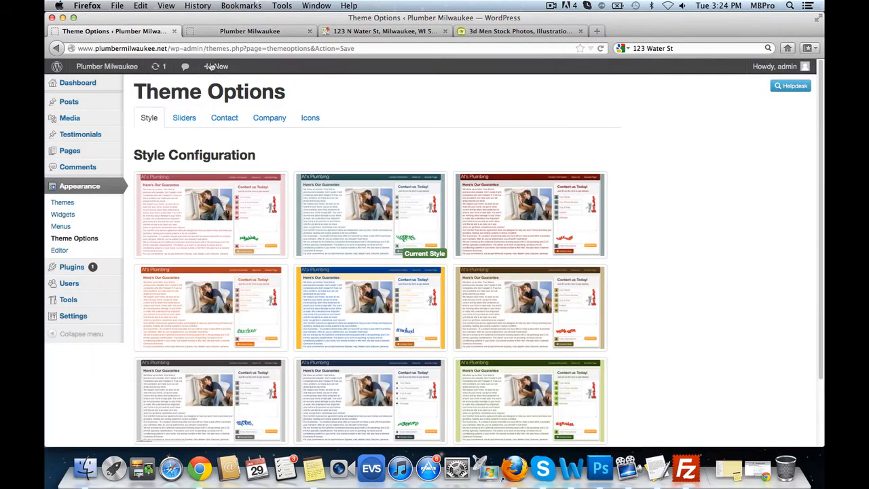
click(135, 33)
click(269, 119)
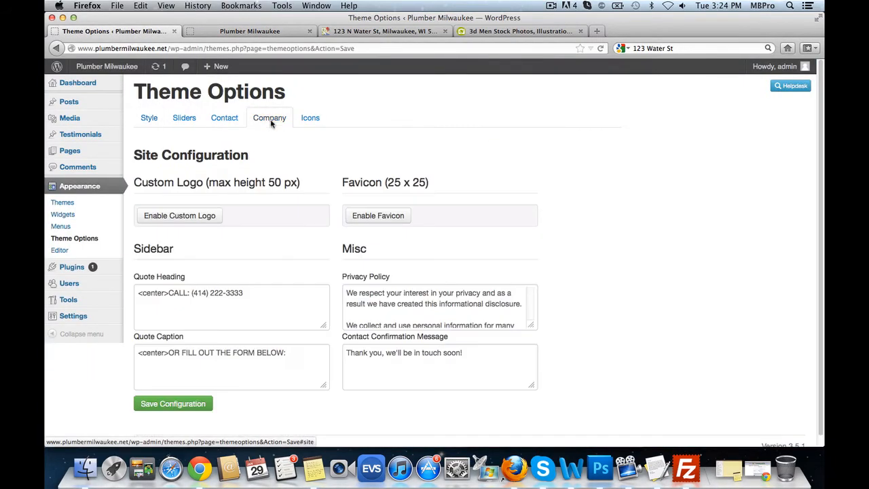
click(194, 215)
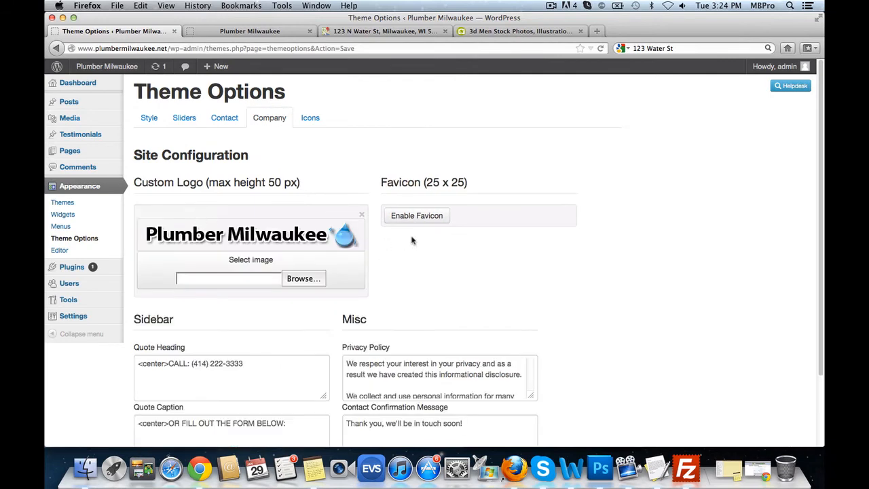
click(437, 221)
scroll(688, 306, down, 1)
scroll(688, 305, down, 2)
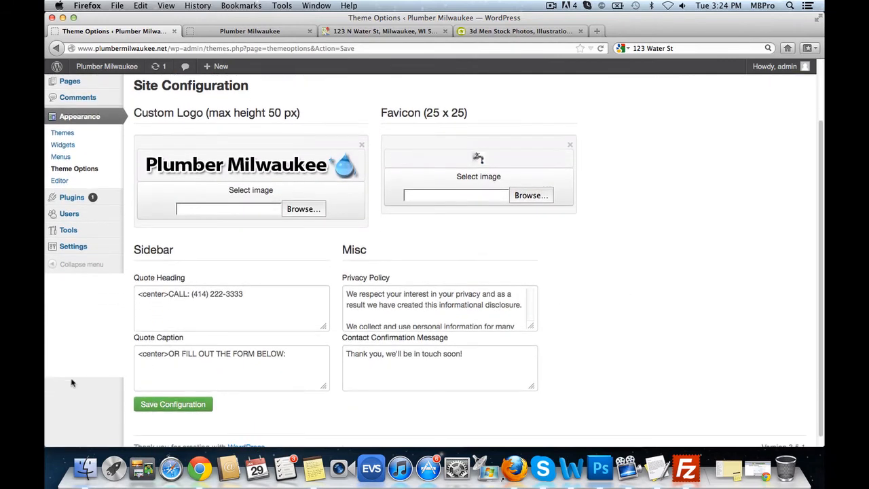
click(179, 404)
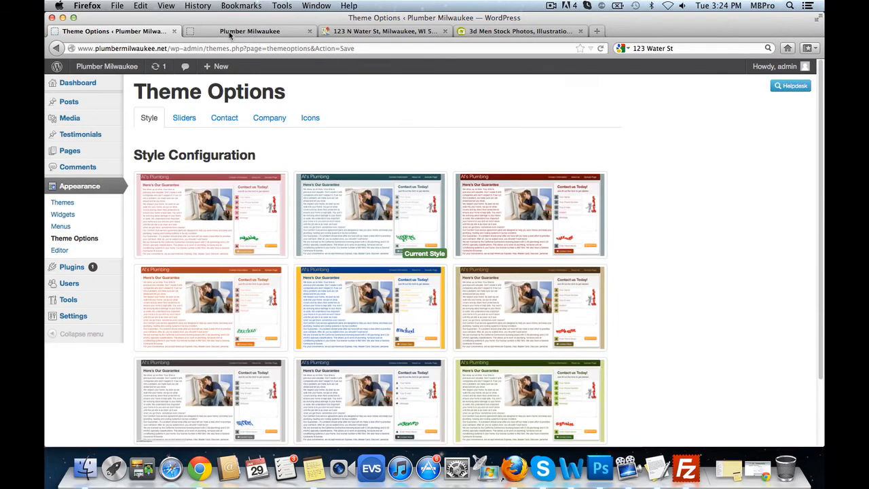
- Reload the live site to confirm the Plumber Milwaukee logo, then return to Theme Options
click(251, 31)
click(600, 50)
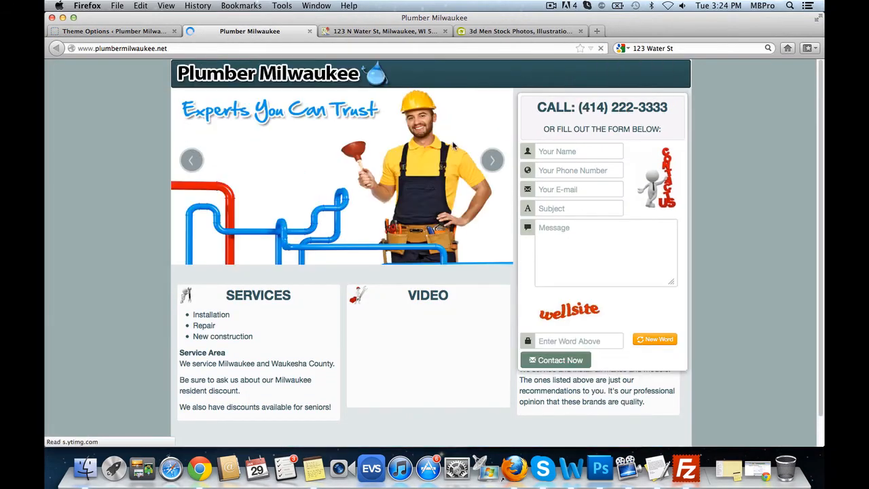
key(ctrl+shift+Tab)
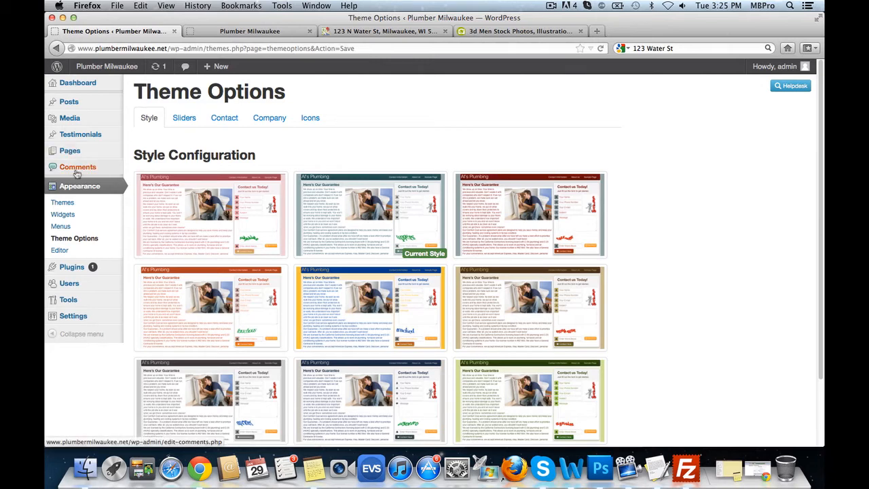
- Publish a new page titled 'News', then open a fresh blank page ready for its title
mouse_move(78, 158)
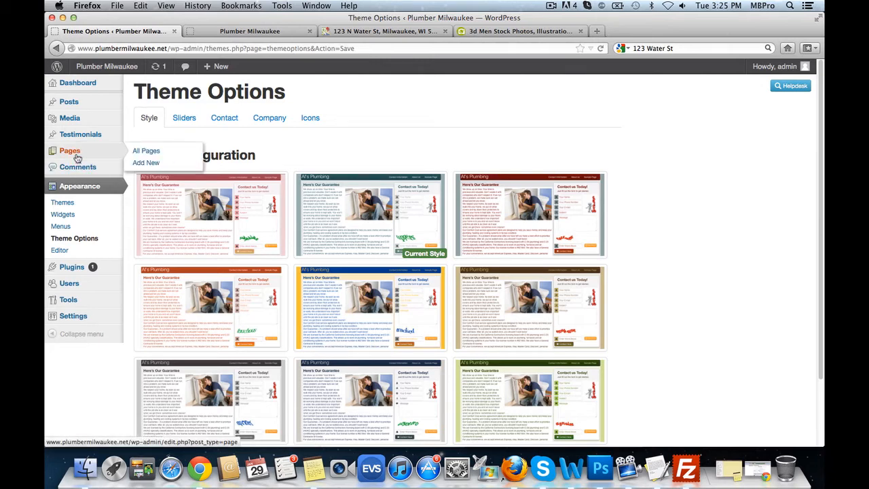
click(166, 162)
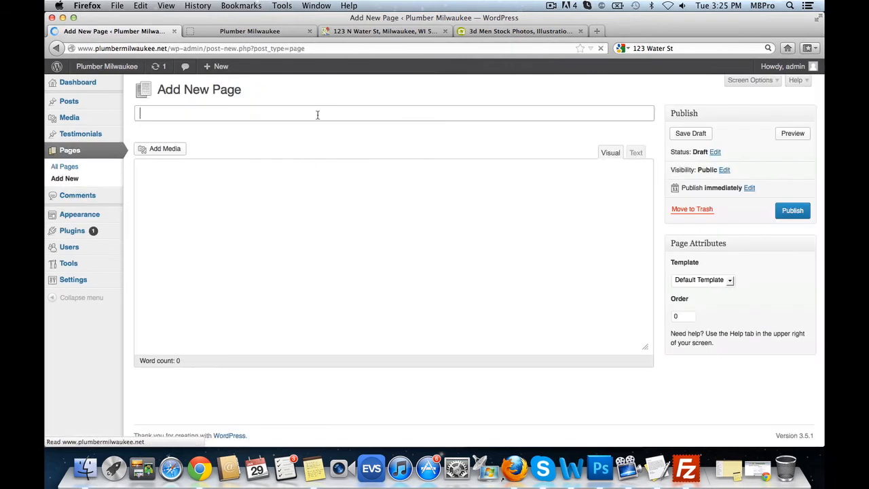
text(New)
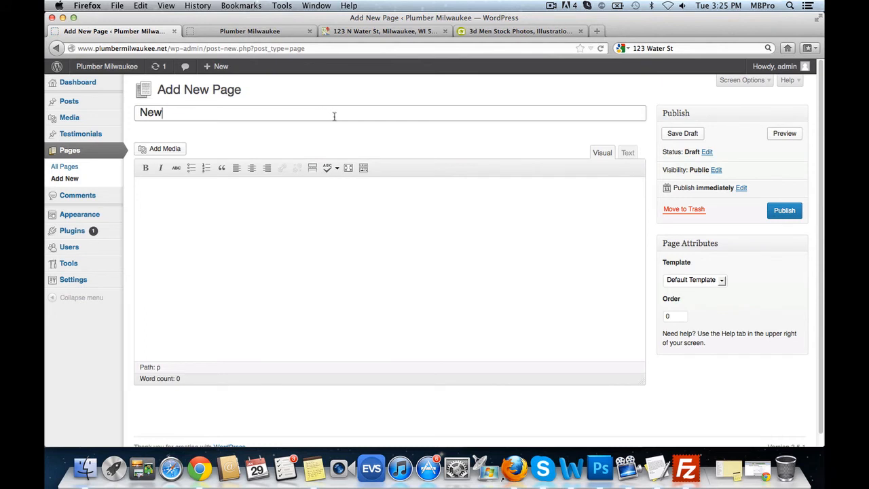
text(s)
scroll(479, 239, down, 1)
click(201, 192)
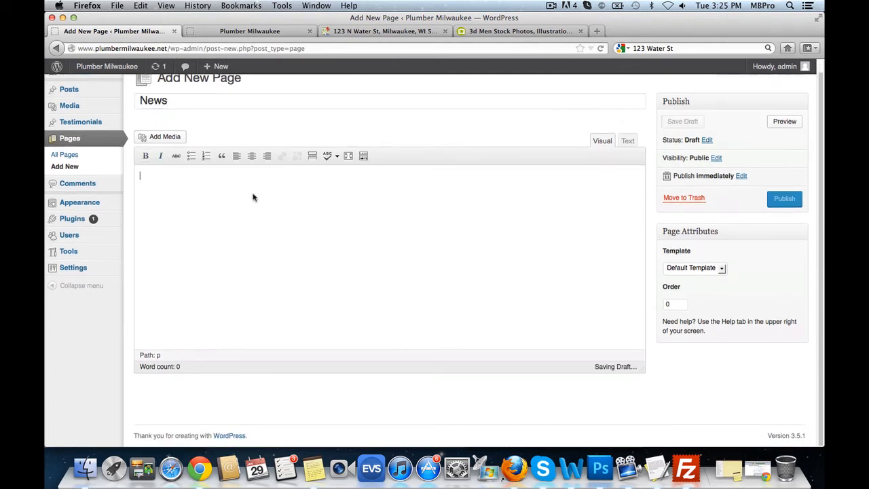
scroll(326, 232, up, 1)
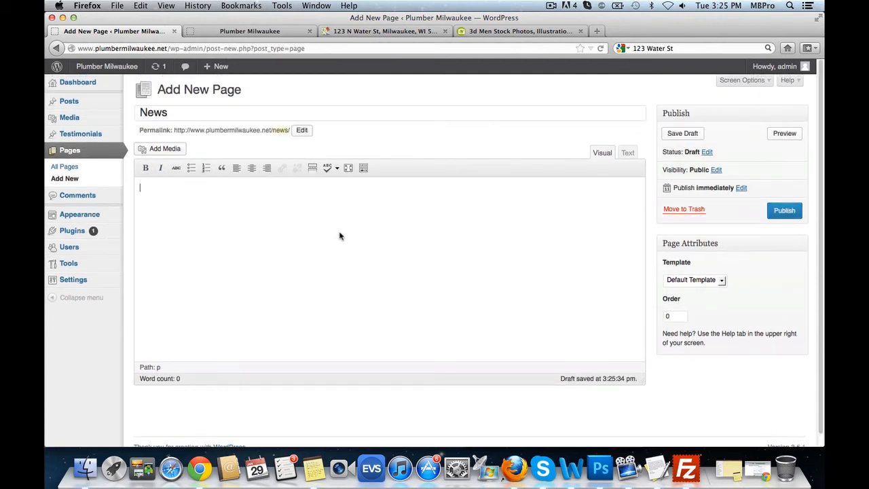
click(784, 209)
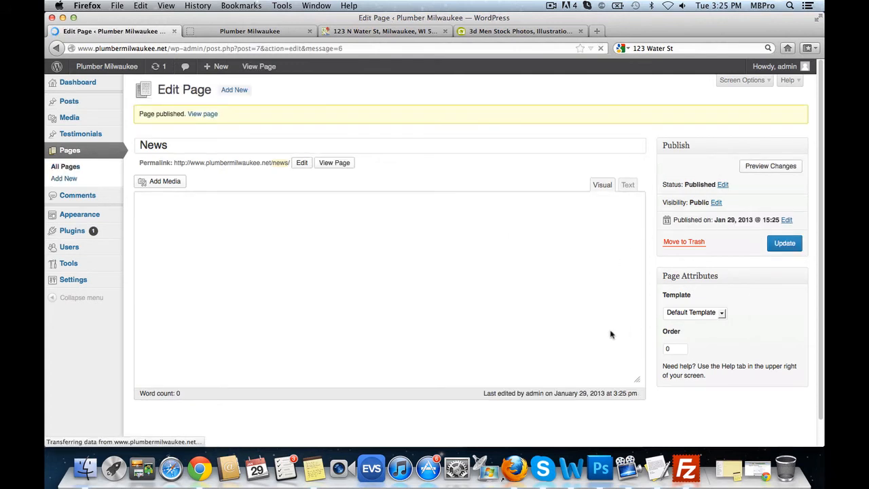
click(75, 178)
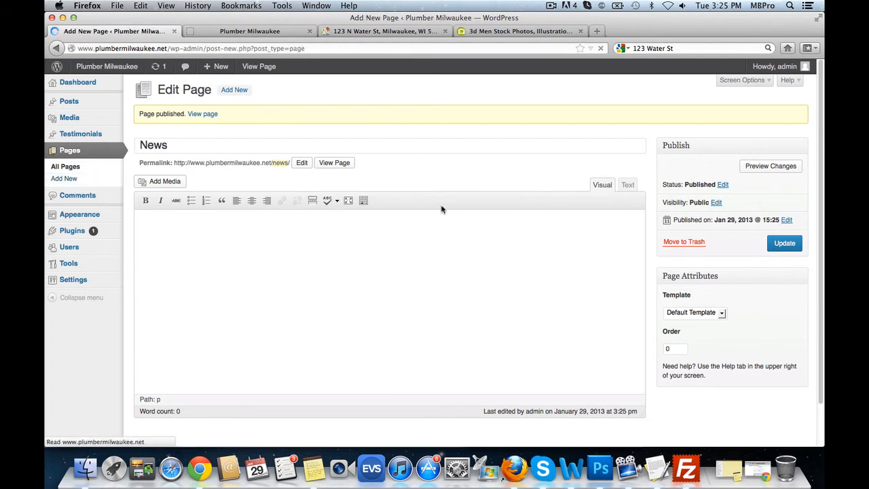
click(204, 112)
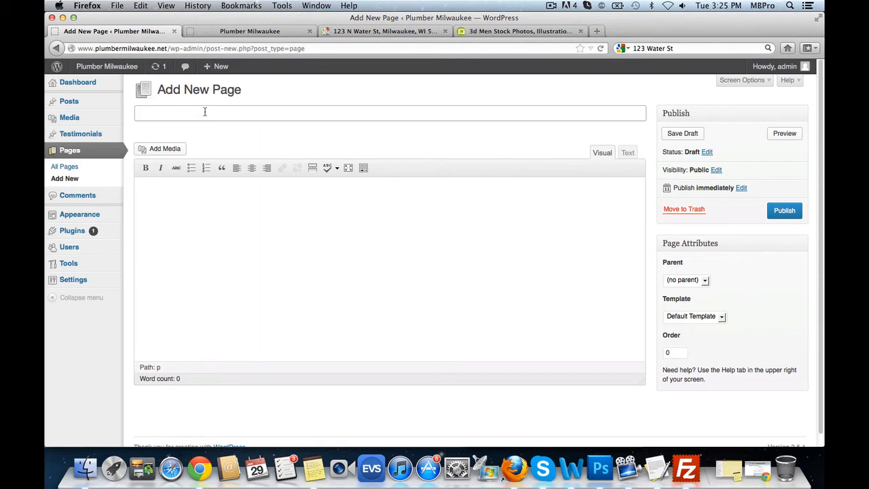
- Title the new page 'Plumber Milwaukee Professionals'
text(Plumnbber Milwaukee Professionals)
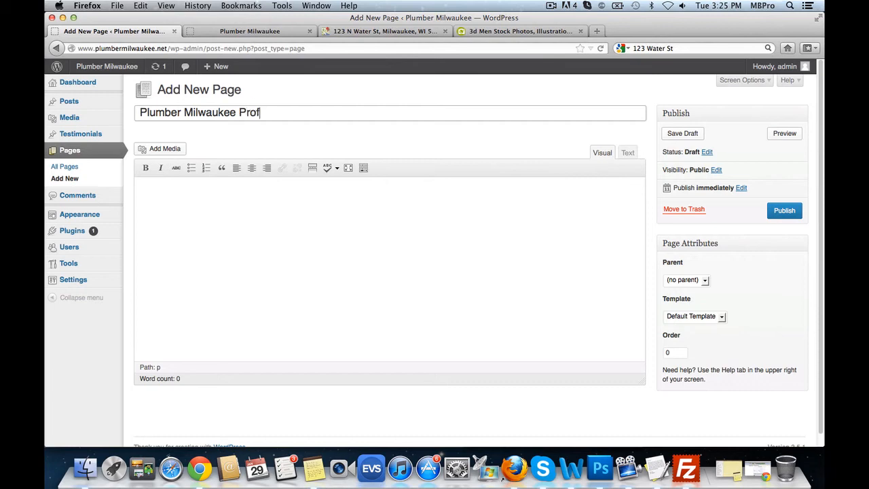
click(373, 279)
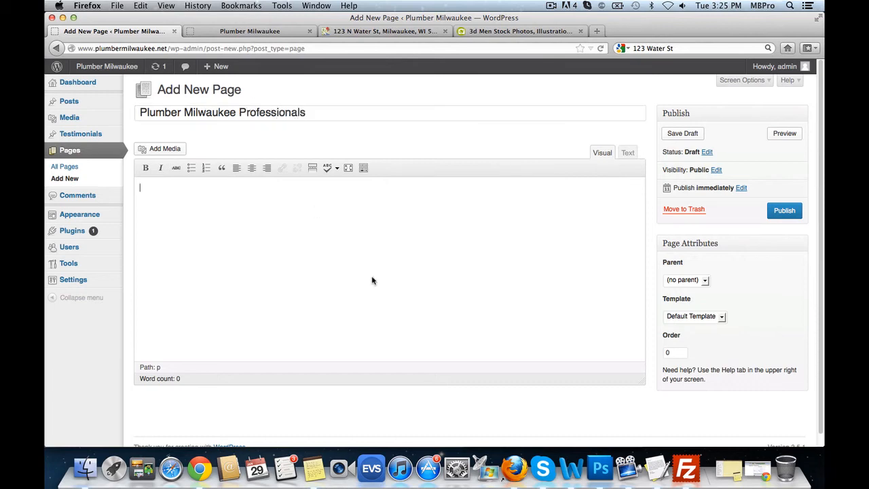
- Copy the three Home Page paragraphs from the TextEdit notes and paste them into the page body
click(659, 456)
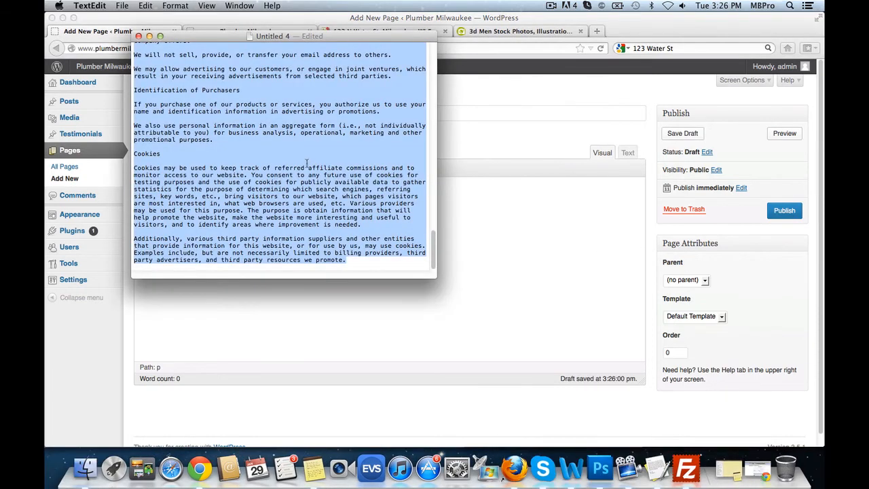
scroll(305, 163, up, 20)
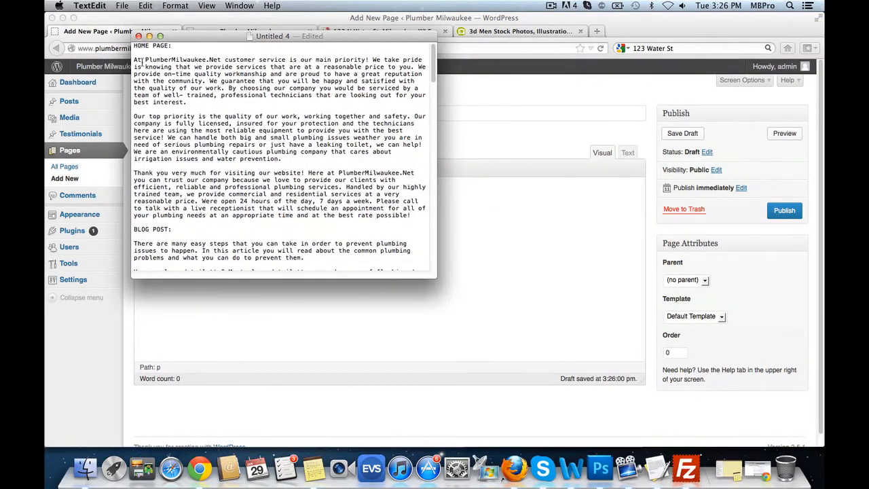
drag(135, 60, 411, 215)
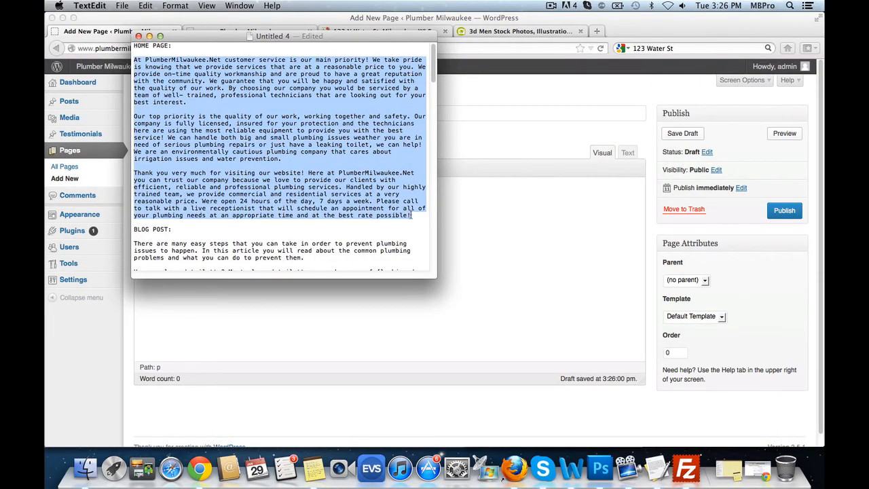
key(super+c)
click(492, 241)
key(super+v)
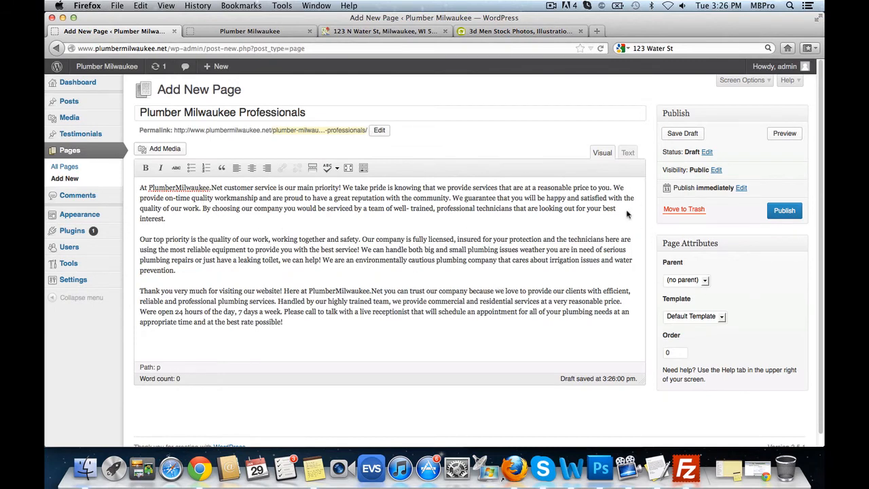
click(139, 187)
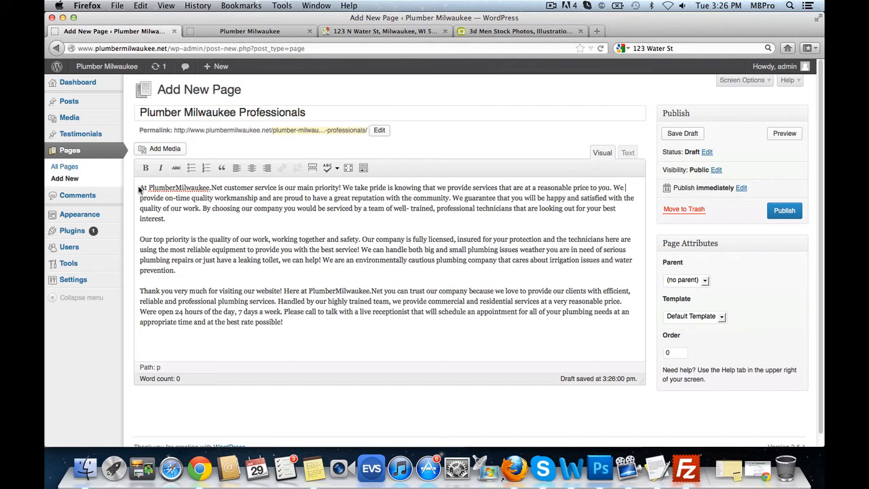
- Upload homepage.jpg and insert it into the page with Link To set to None
click(171, 149)
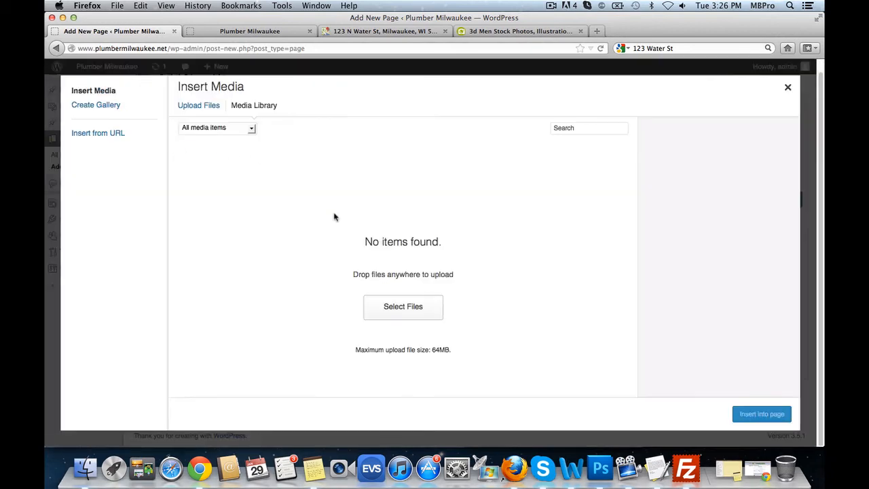
click(405, 308)
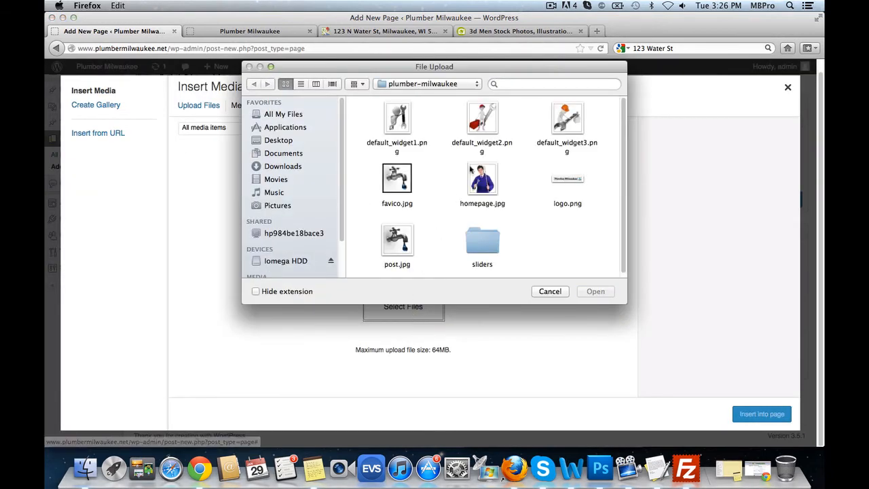
click(482, 179)
click(595, 290)
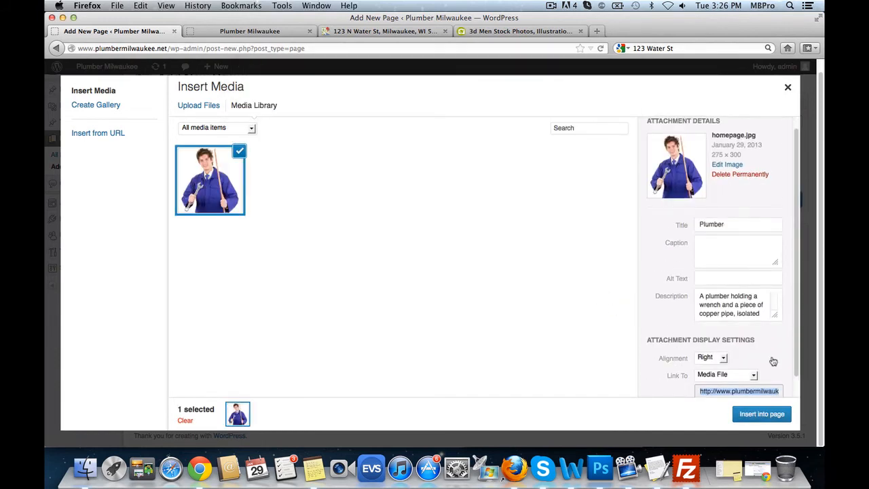
scroll(746, 325, down, 2)
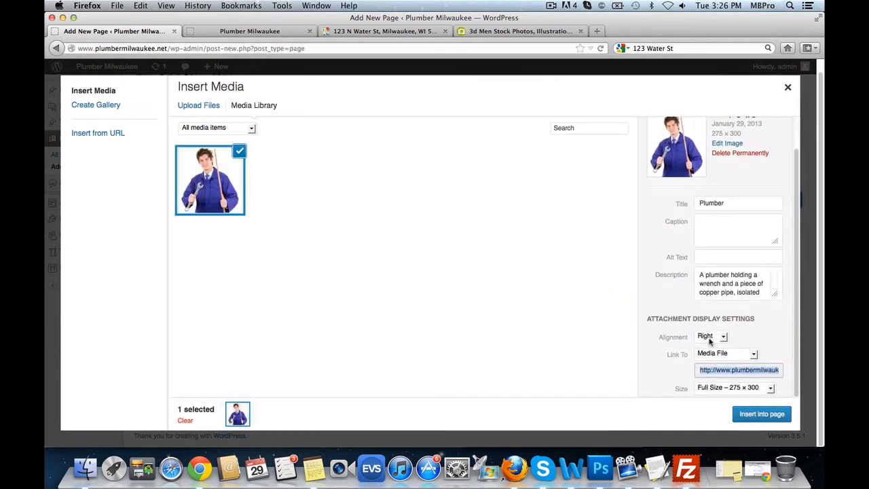
click(753, 353)
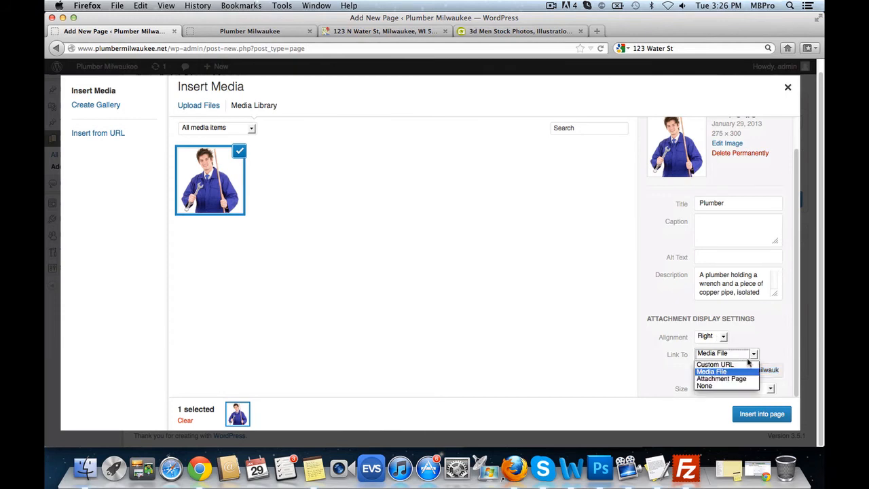
click(720, 384)
click(761, 414)
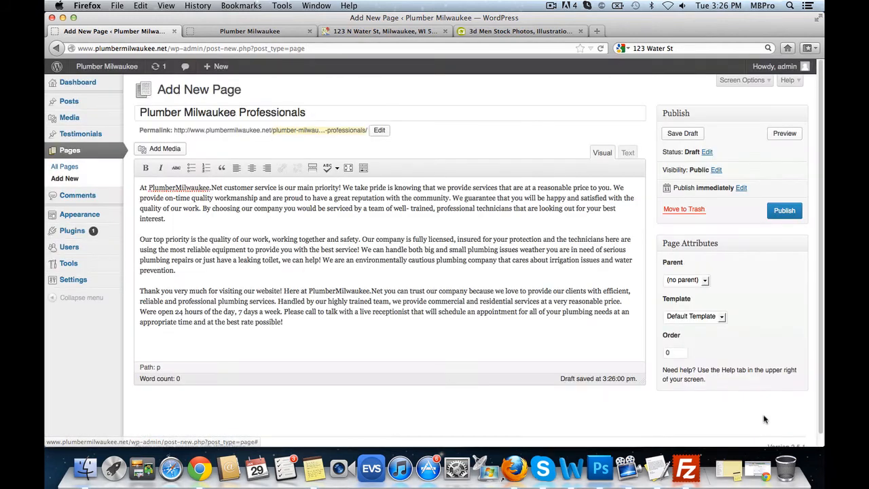
- Publish the Plumber Milwaukee Professionals page
scroll(518, 254, down, 2)
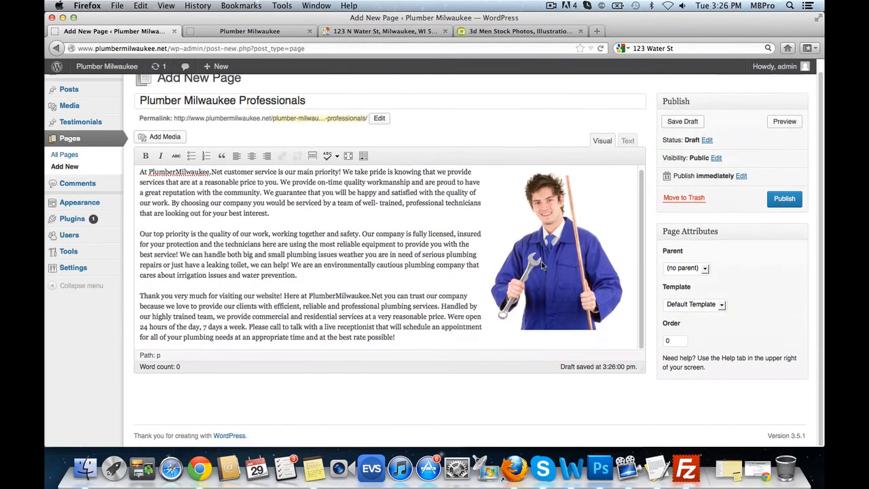
scroll(518, 253, up, 1)
click(782, 202)
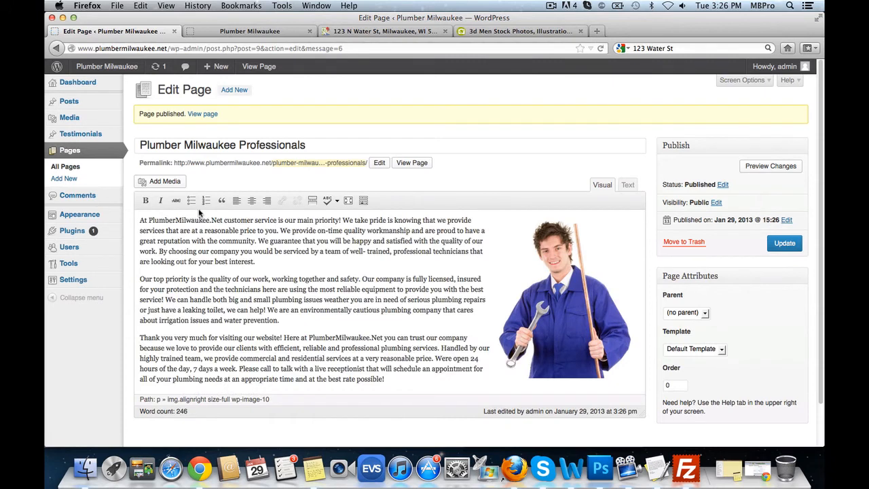
- Start a new post and paste the drain-tips blog text from the notes document into its body
mouse_move(63, 105)
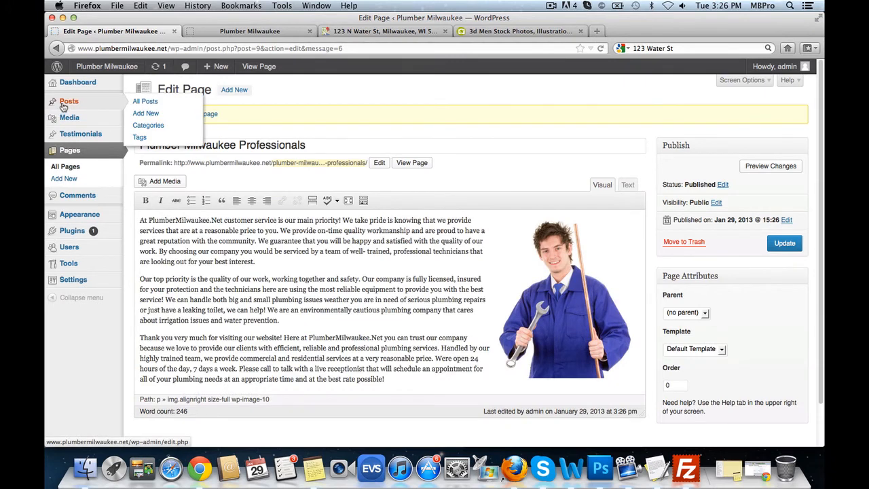
click(145, 114)
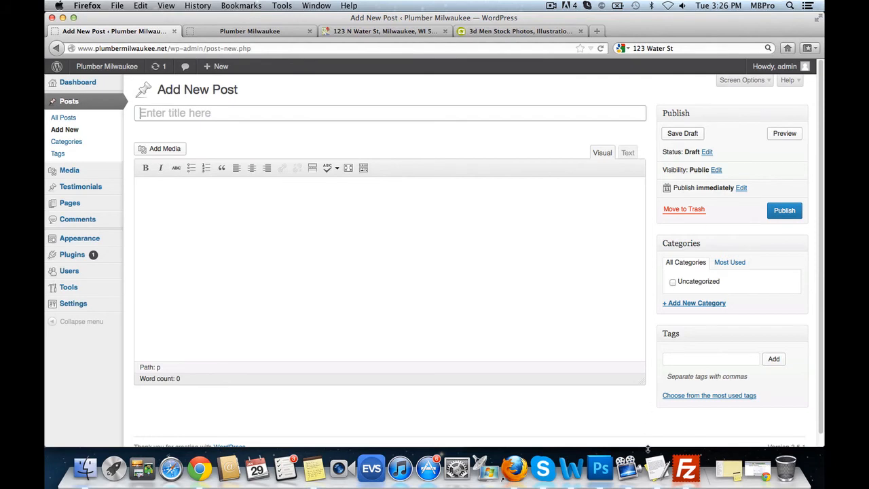
click(655, 468)
scroll(208, 181, down, 3)
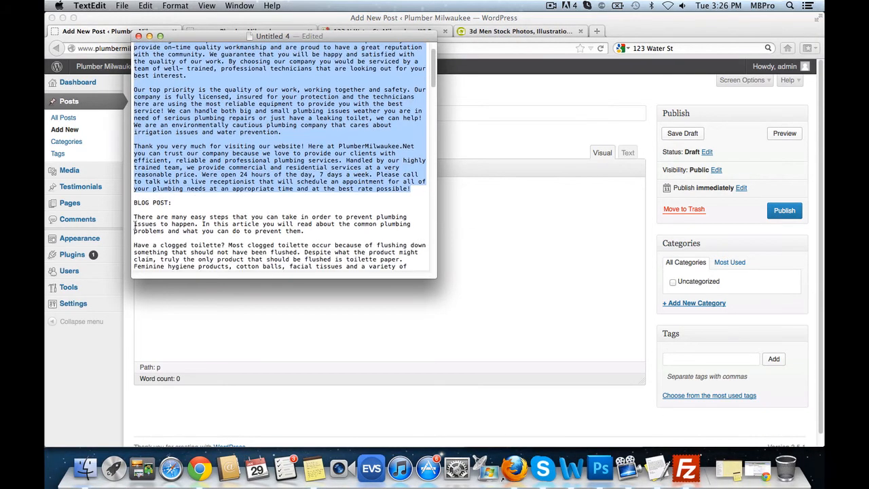
drag(134, 216, 329, 194)
key(super+c)
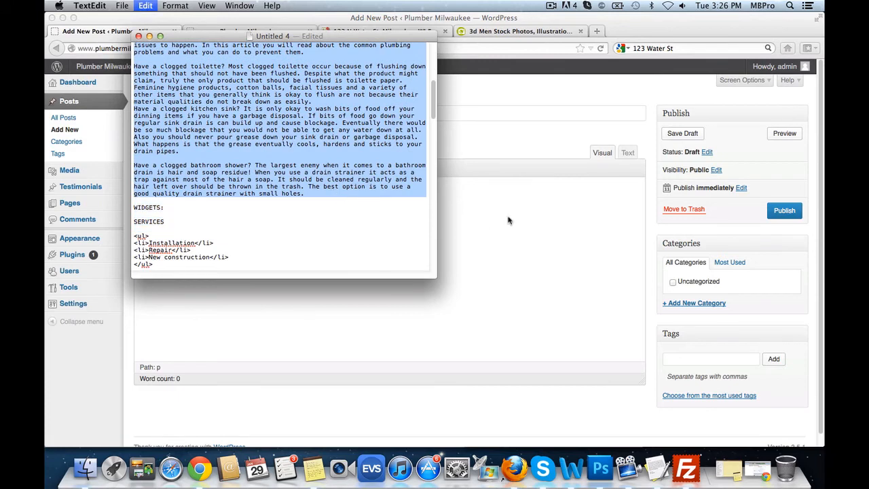
click(519, 204)
key(super+v)
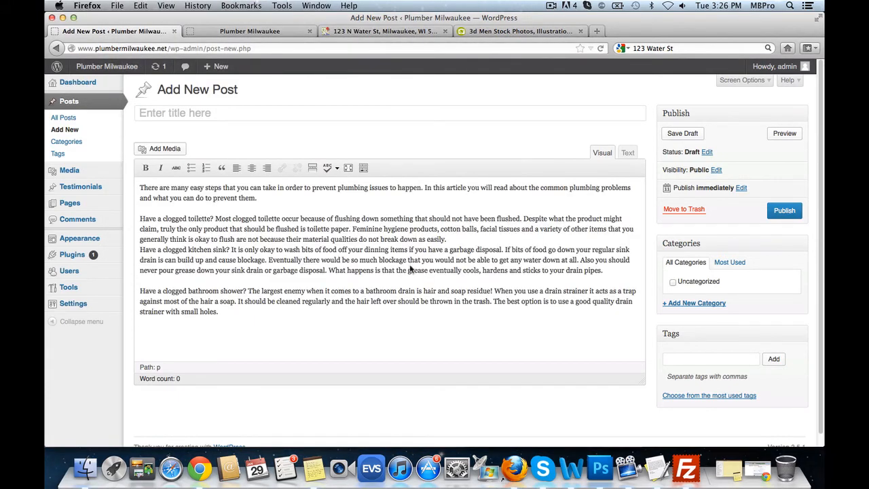
- Title the post 'Fixing Clogged Drains', add a new 'clogged drains' category and tag 'clogged drains'
click(212, 111)
text(Fixing )
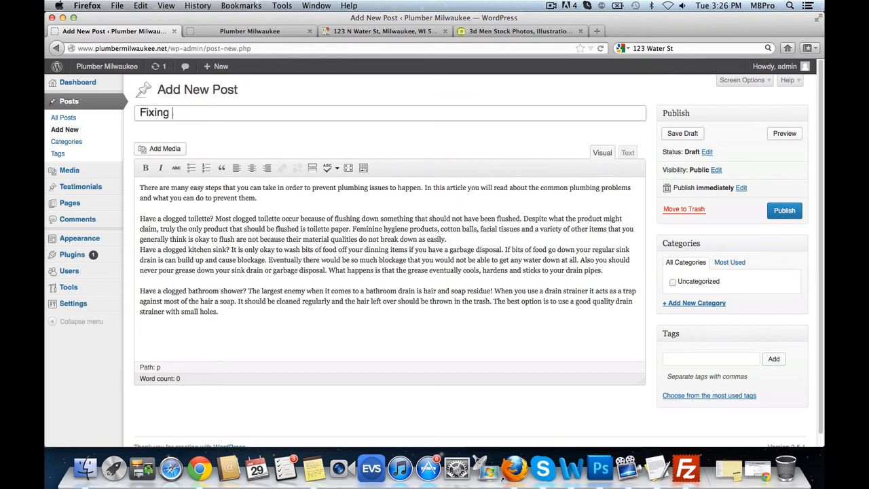
text(Clogged Draings)
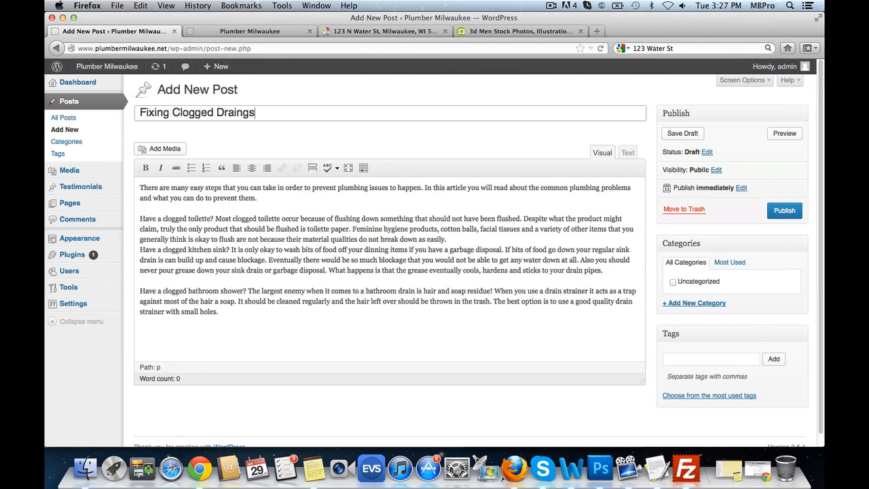
click(705, 303)
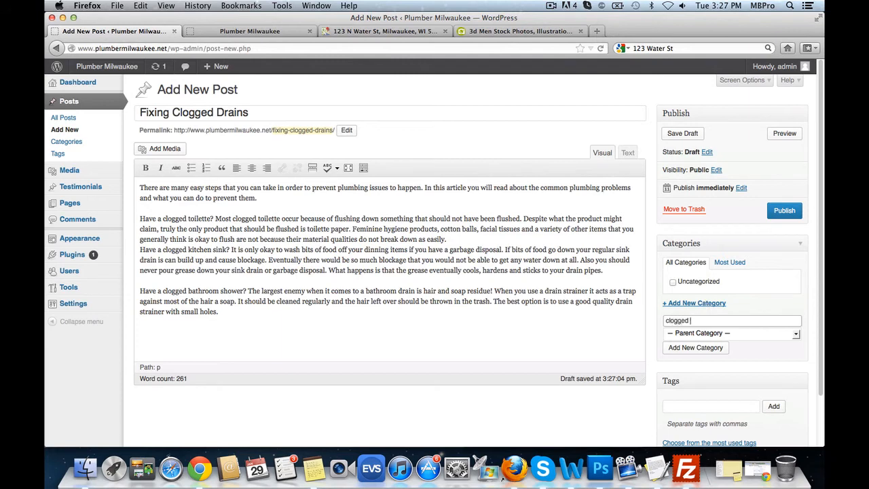
click(695, 346)
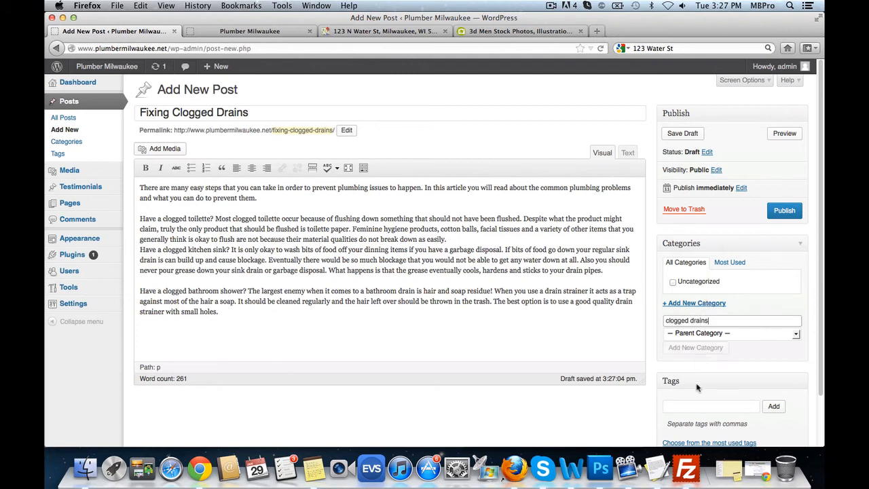
click(704, 415)
scroll(708, 398, down, 2)
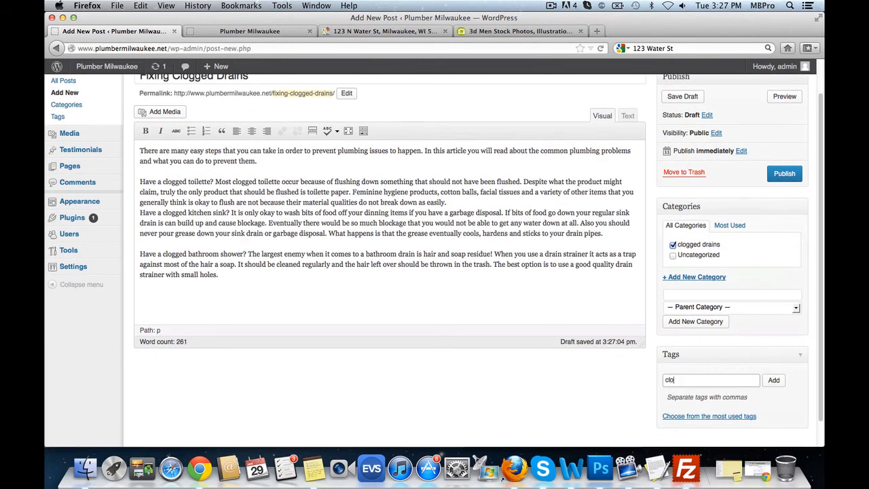
click(773, 379)
scroll(393, 251, up, 2)
scroll(392, 251, up, 1)
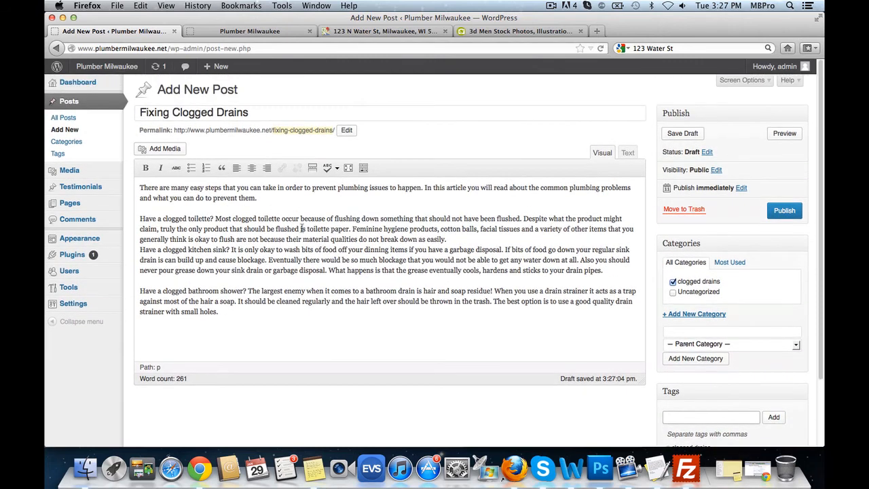
click(308, 192)
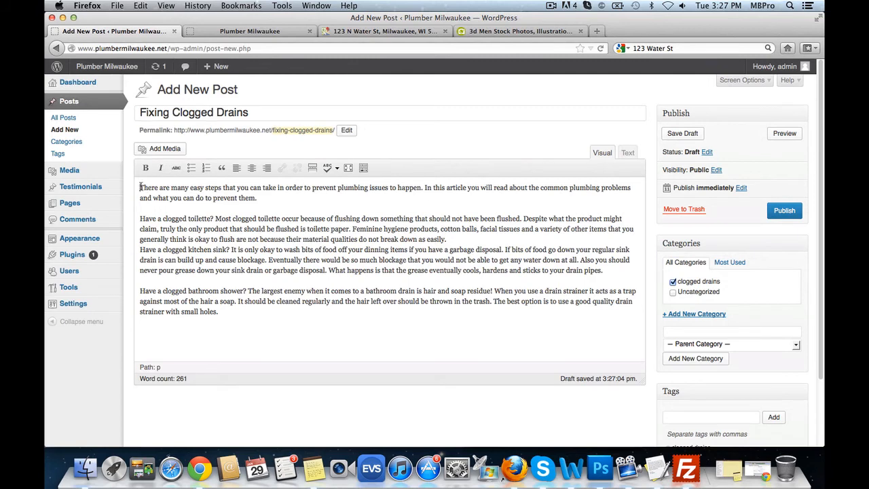
- Upload the post.jpg faucet image through the post's media inserter
click(168, 150)
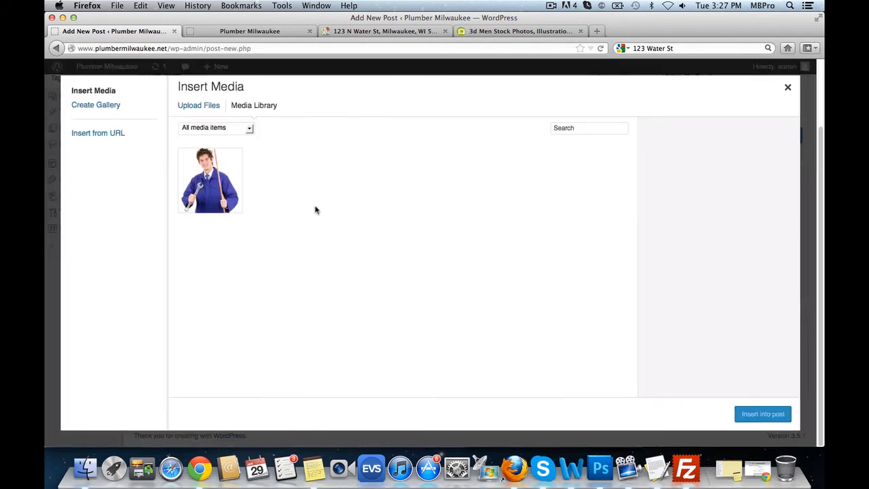
click(200, 106)
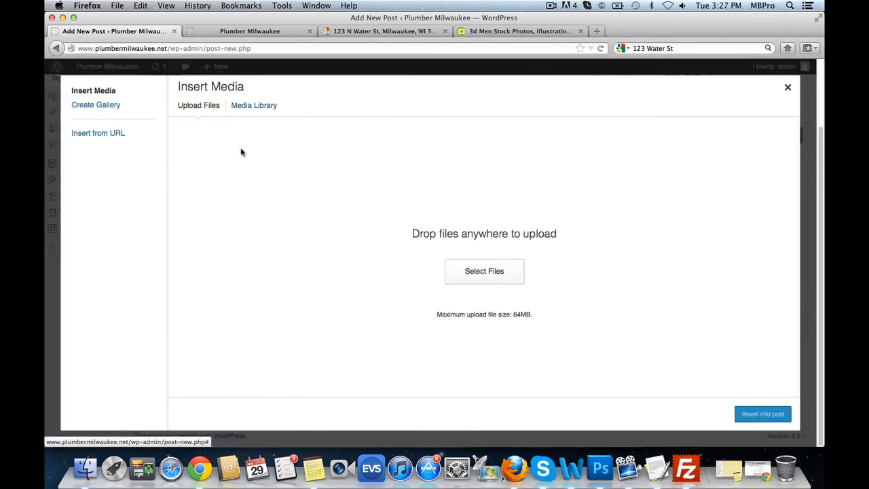
click(499, 270)
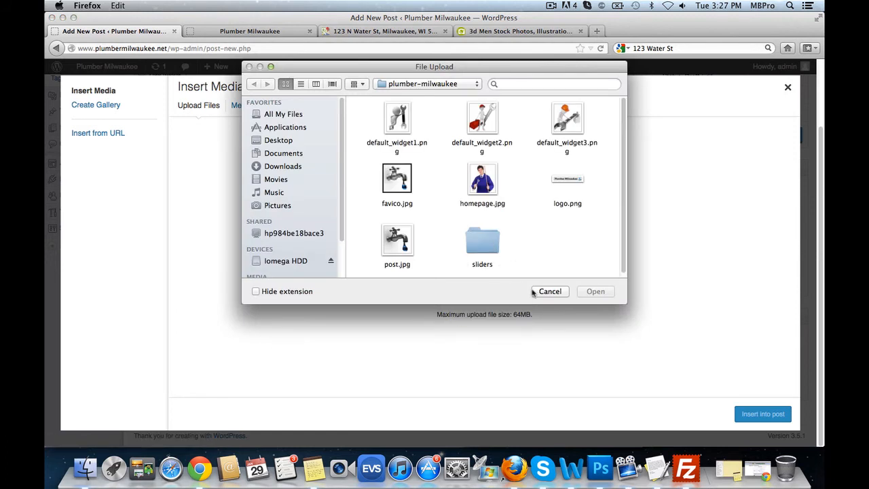
scroll(514, 253, down, 1)
click(404, 252)
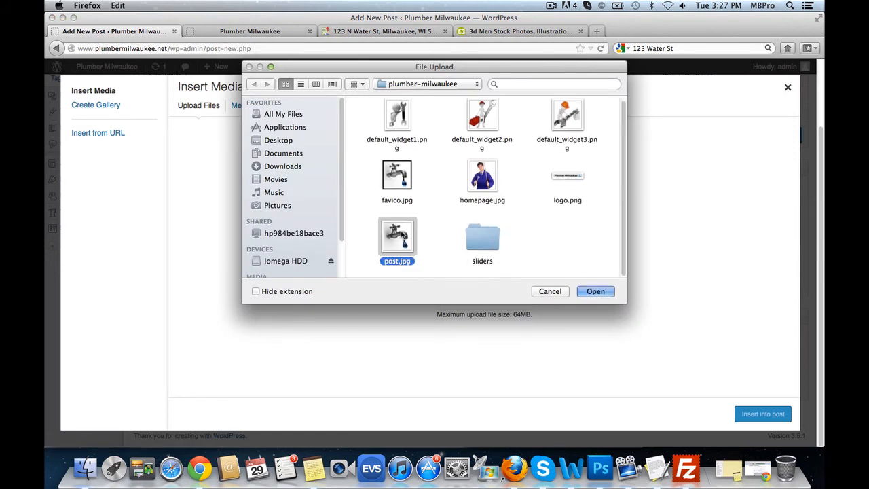
click(595, 292)
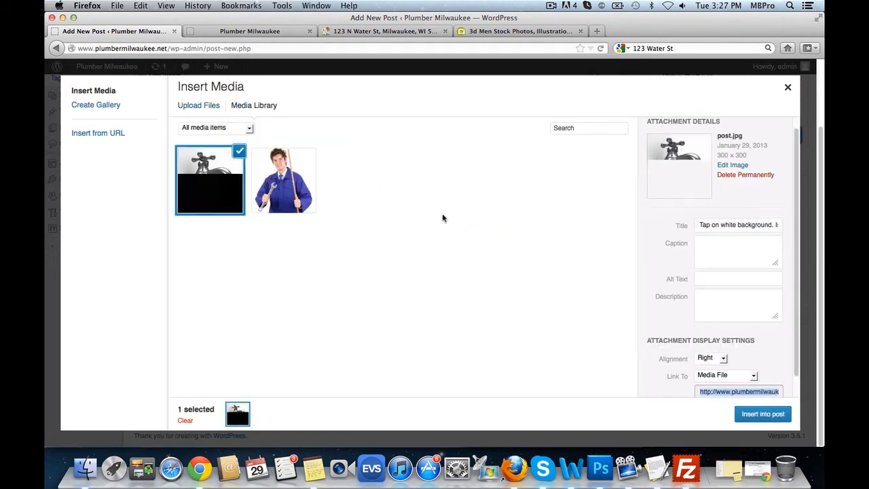
- Insert the image left-aligned, linked to nothing, at full size, and publish the post
scroll(760, 343, down, 1)
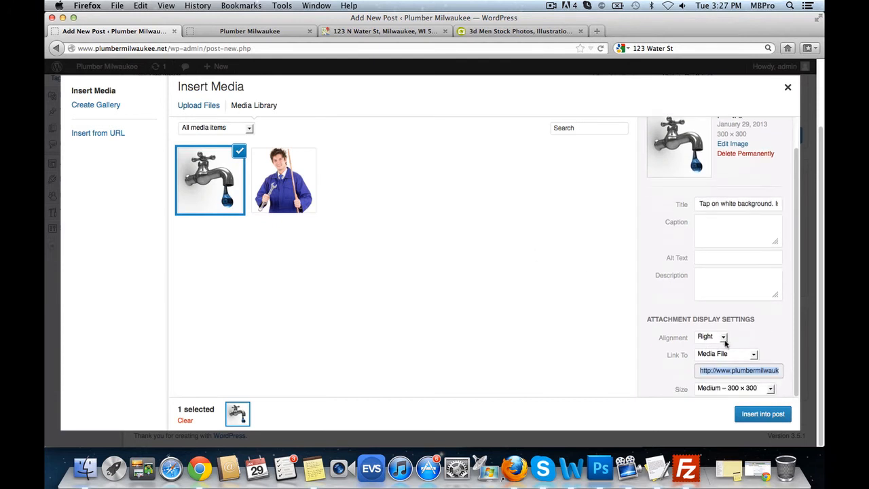
click(721, 337)
click(709, 344)
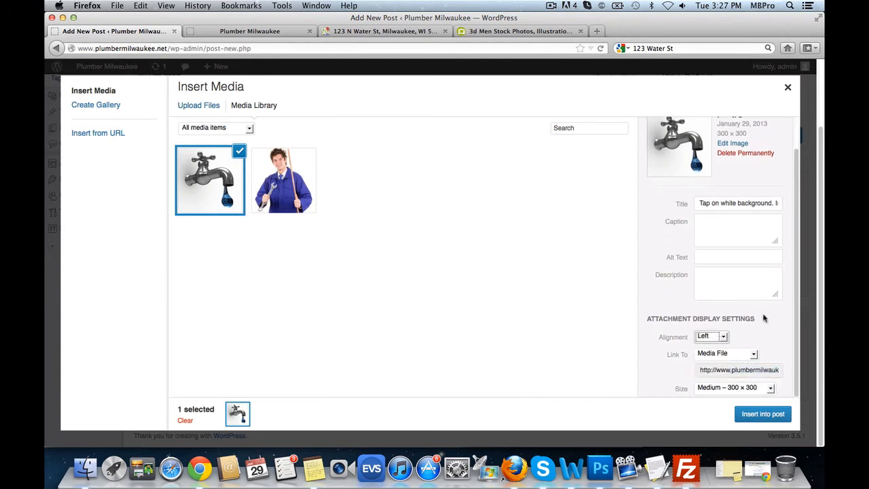
click(744, 353)
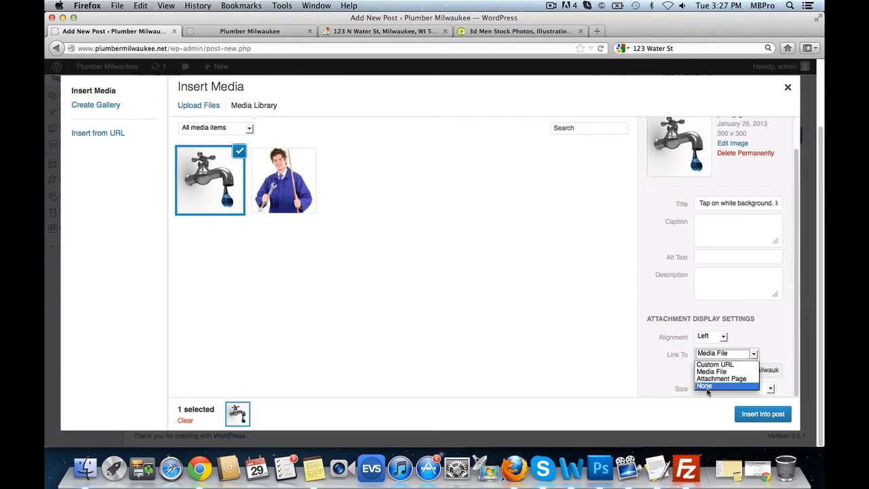
click(726, 384)
click(770, 389)
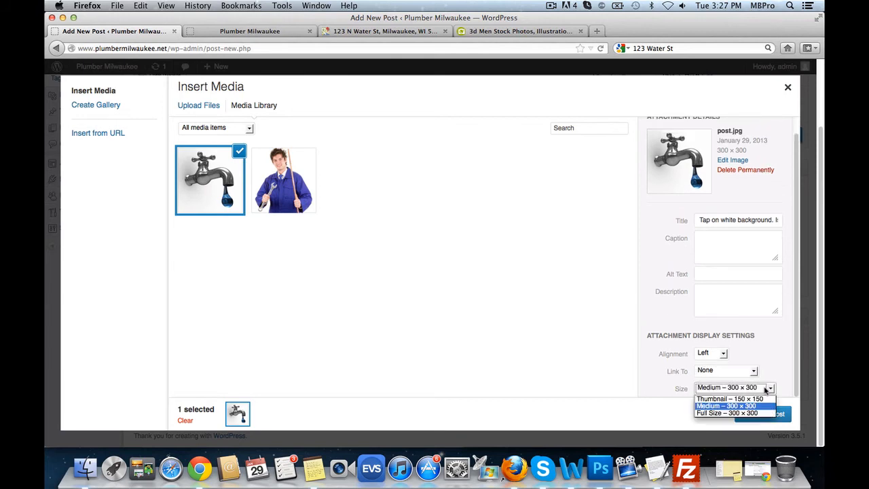
click(767, 411)
click(764, 414)
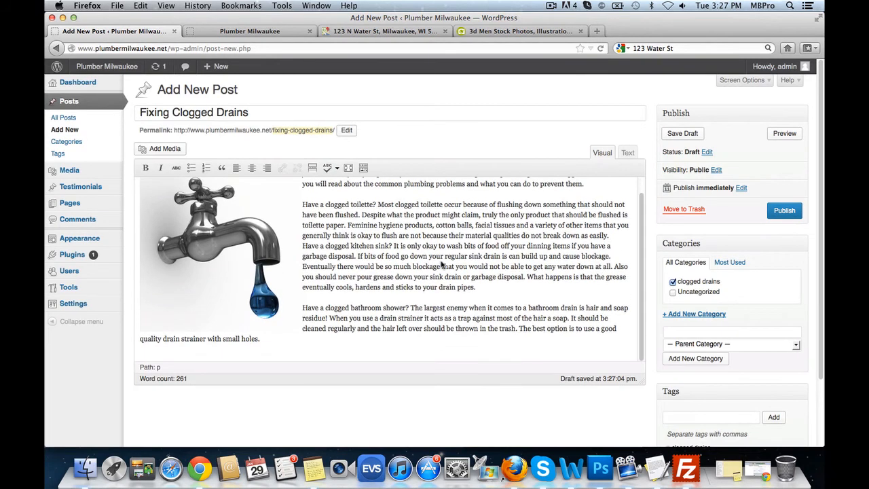
click(782, 211)
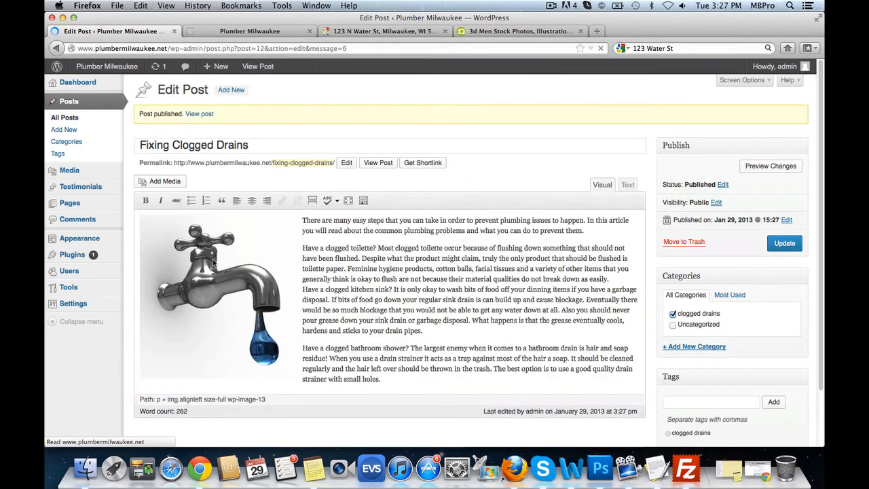
click(283, 33)
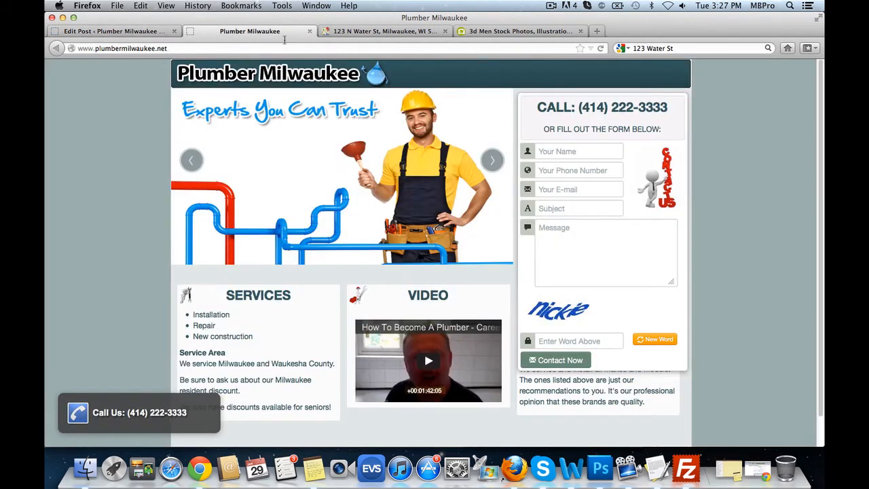
click(599, 48)
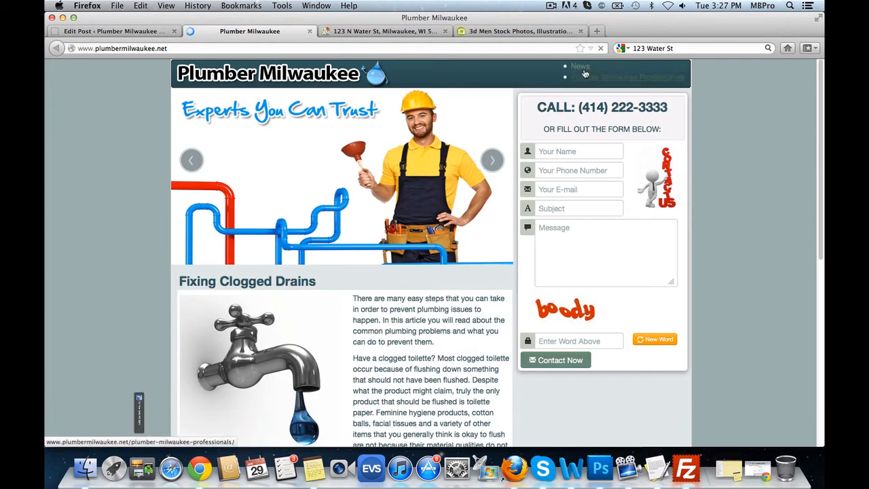
scroll(404, 248, down, 3)
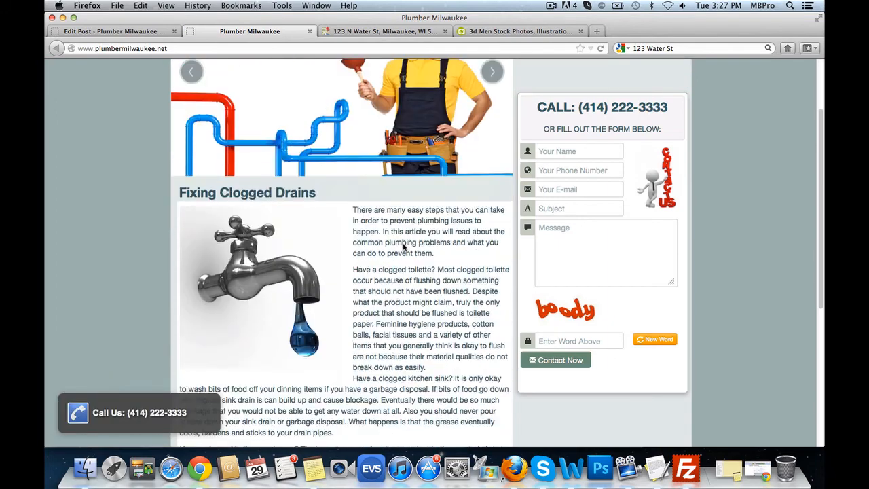
scroll(403, 248, down, 5)
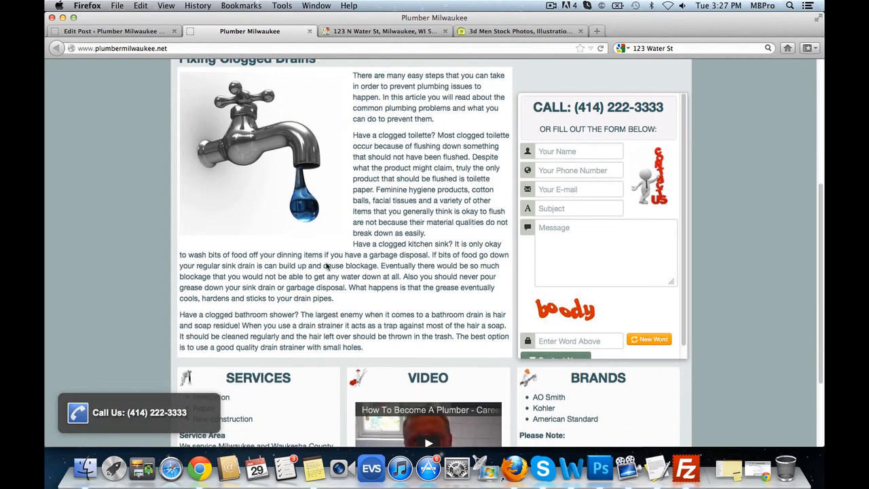
scroll(326, 267, up, 5)
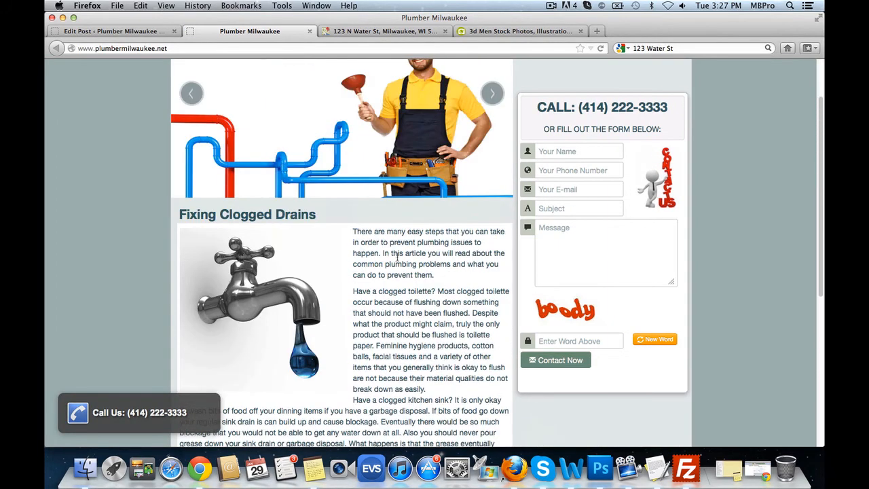
scroll(427, 238, down, 3)
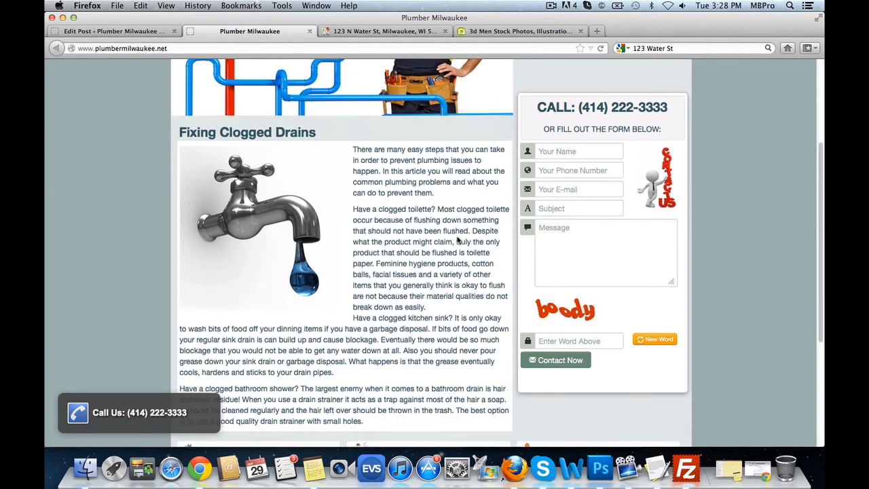
scroll(459, 240, up, 5)
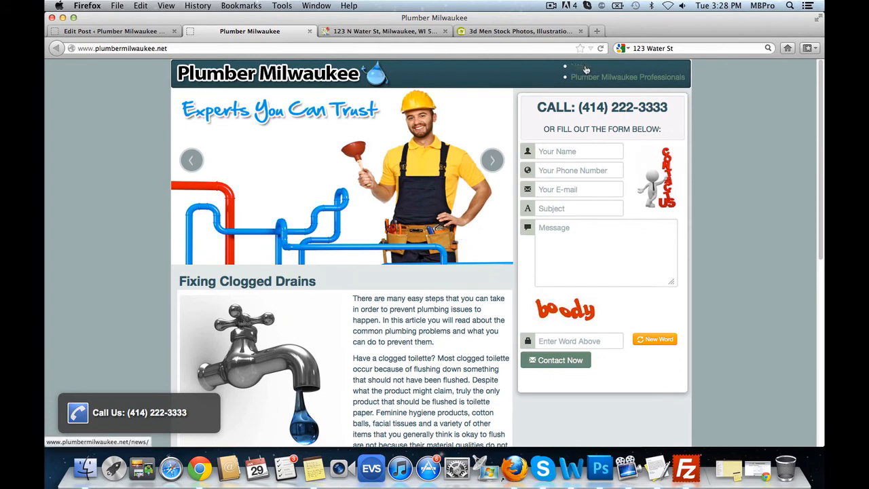
click(141, 33)
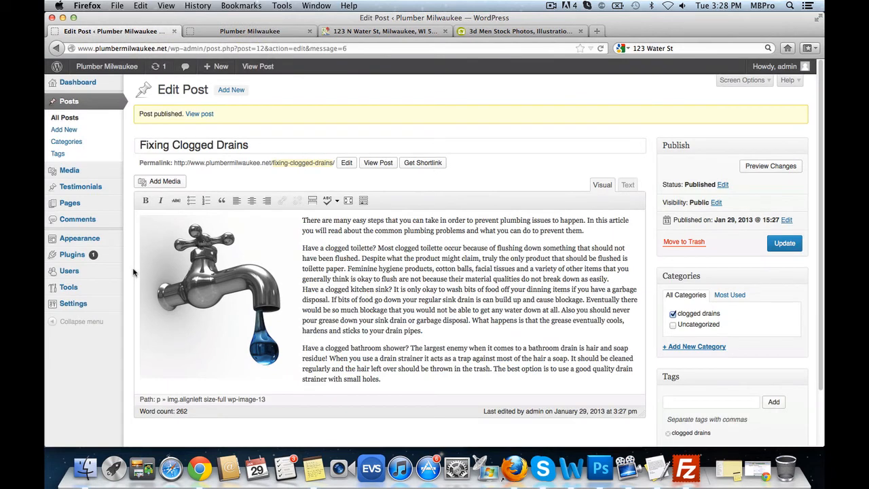
- In Reading settings, use a static front page 'Plumber Milwaukee Professionals' with 'News' as the posts page
mouse_move(87, 307)
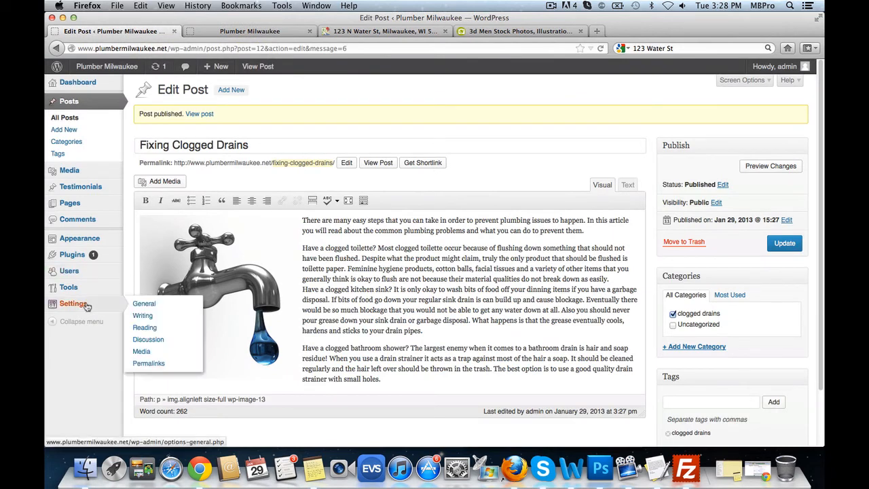
click(153, 329)
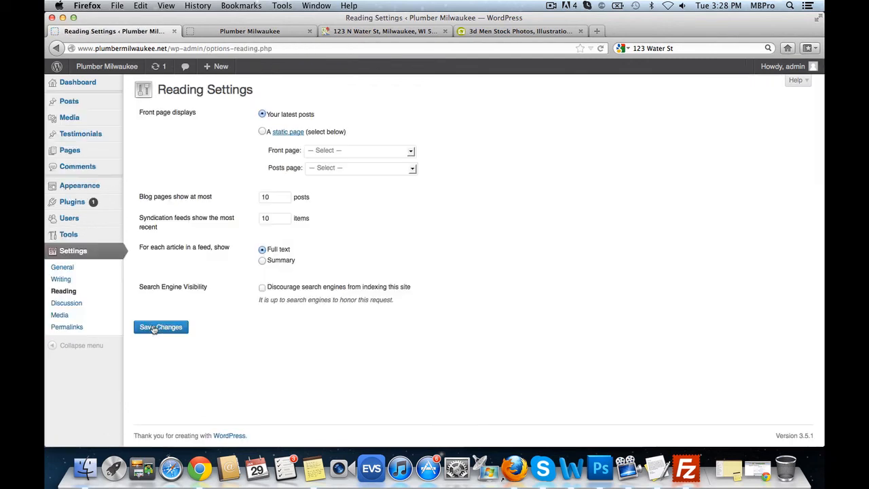
click(262, 132)
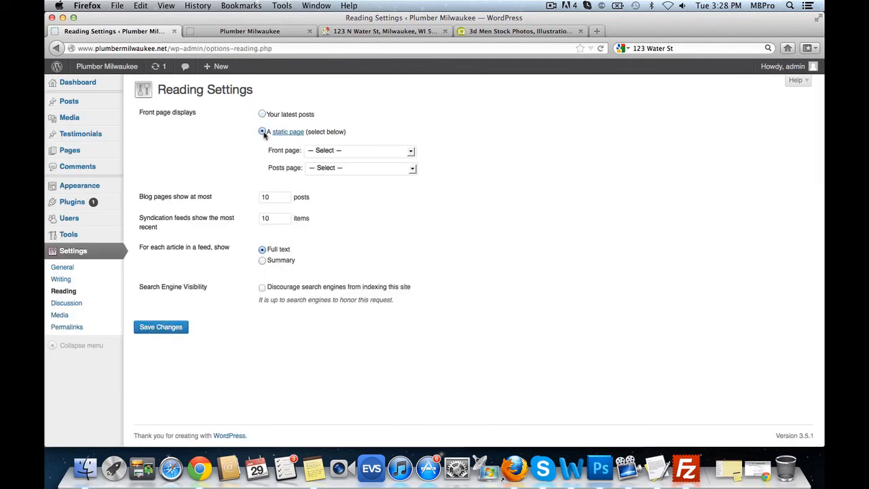
click(369, 151)
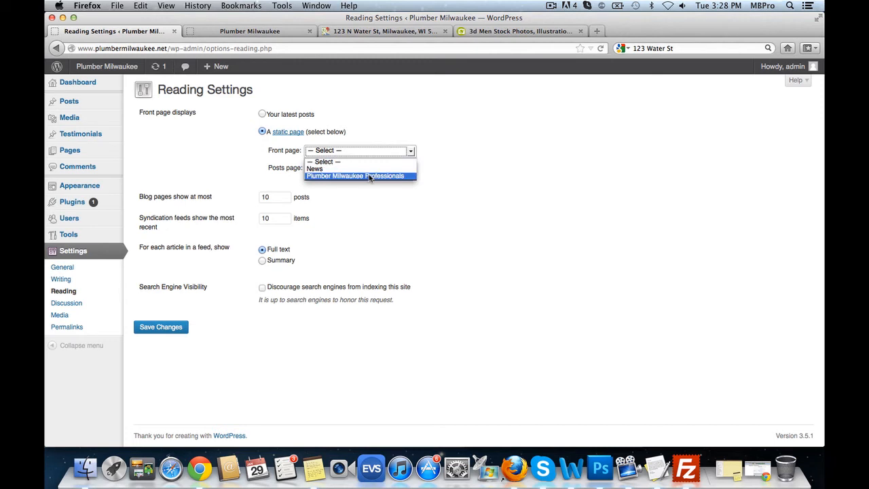
click(370, 176)
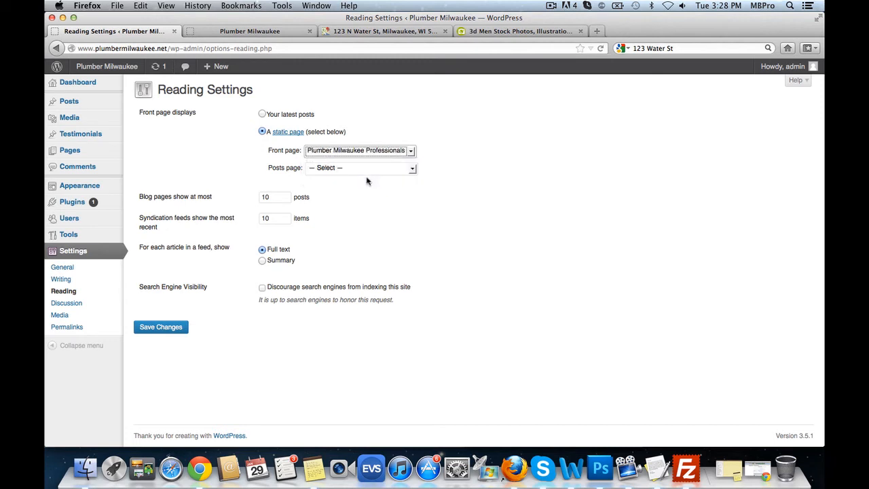
click(328, 170)
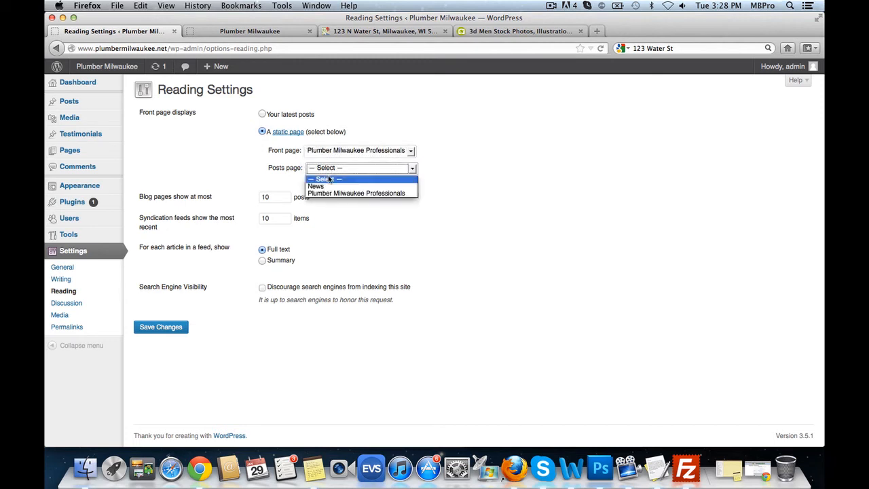
click(320, 187)
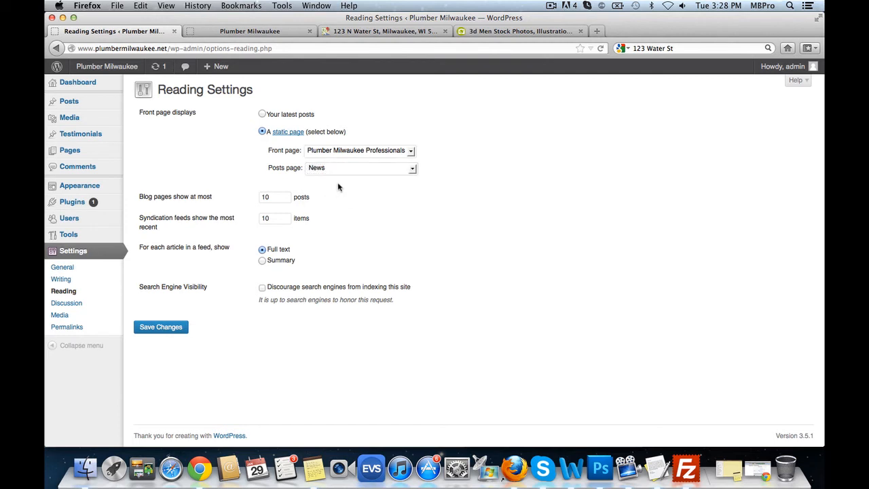
click(146, 326)
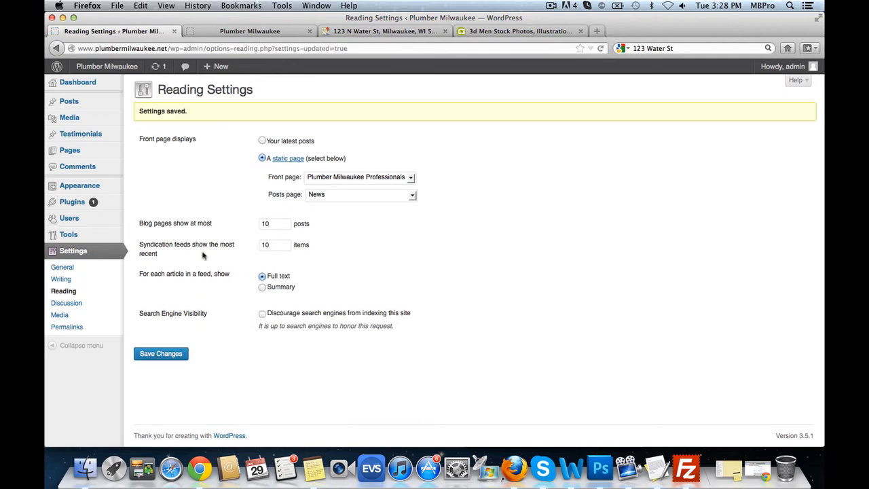
- Reload the live homepage and scroll through it to check the new front page
click(257, 31)
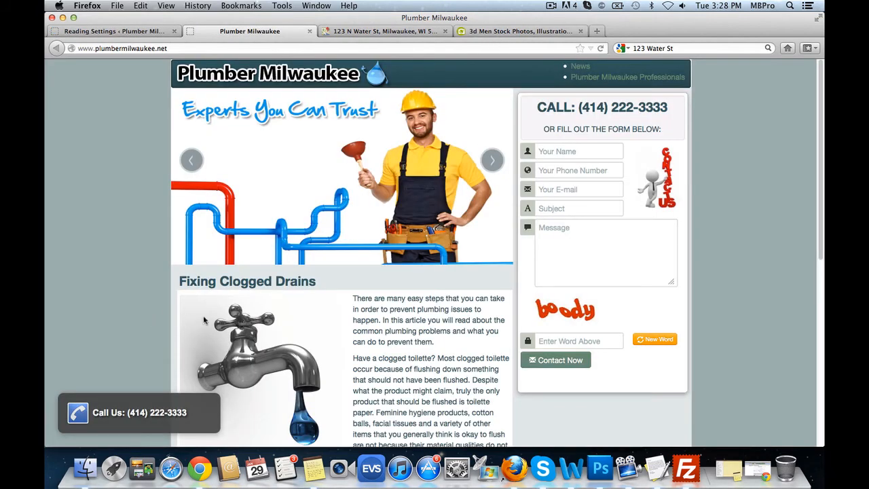
click(601, 48)
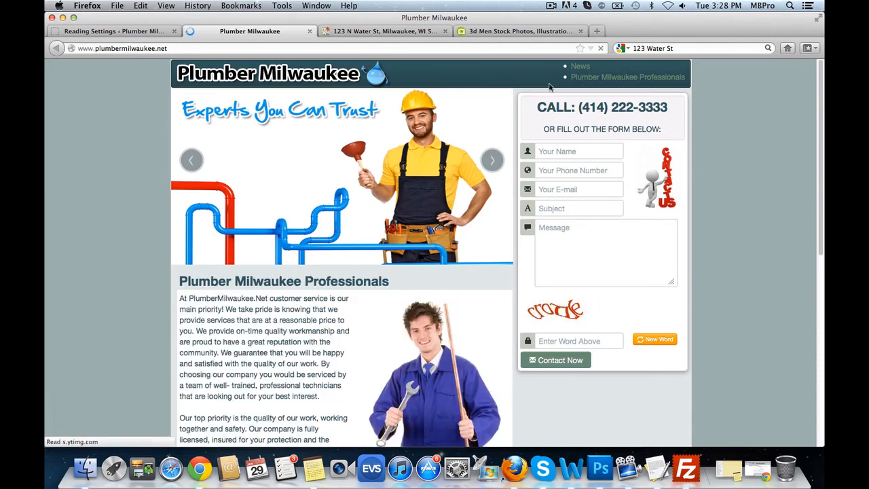
scroll(370, 280, down, 5)
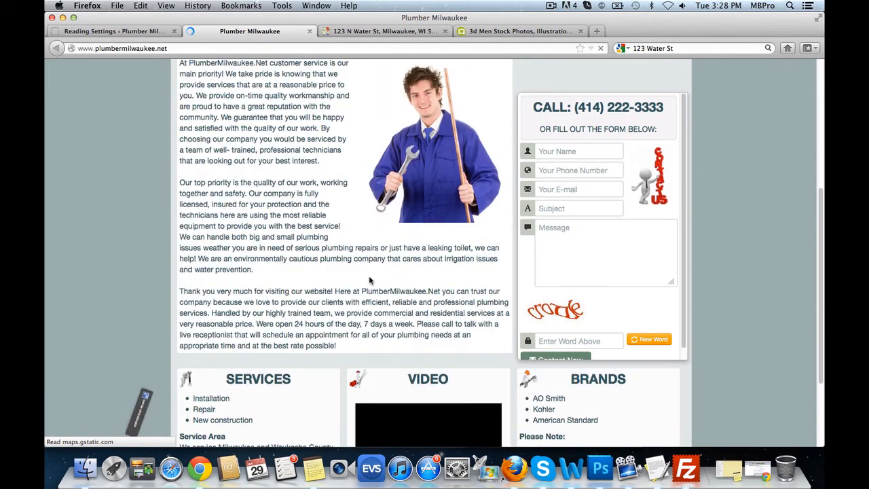
scroll(369, 279, up, 5)
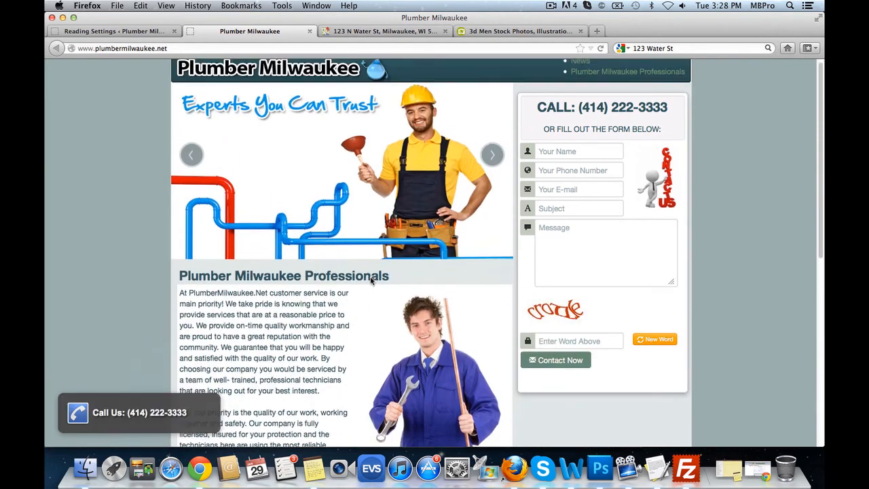
scroll(372, 281, up, 1)
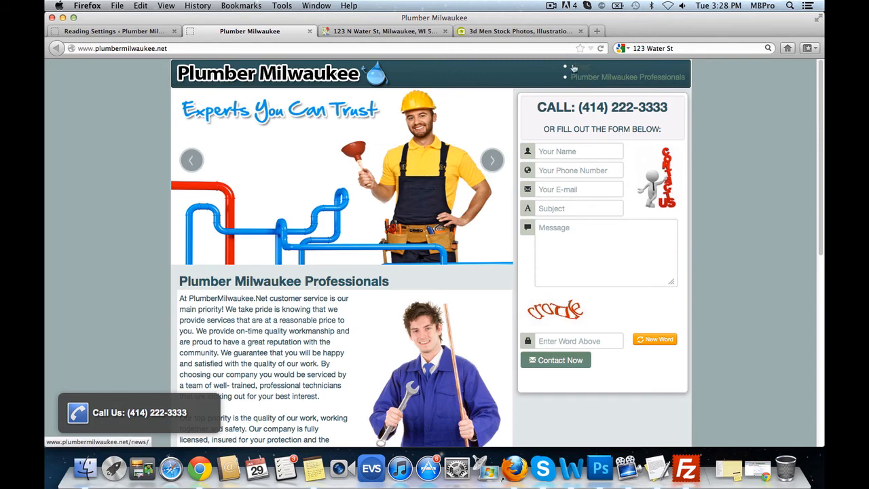
click(109, 30)
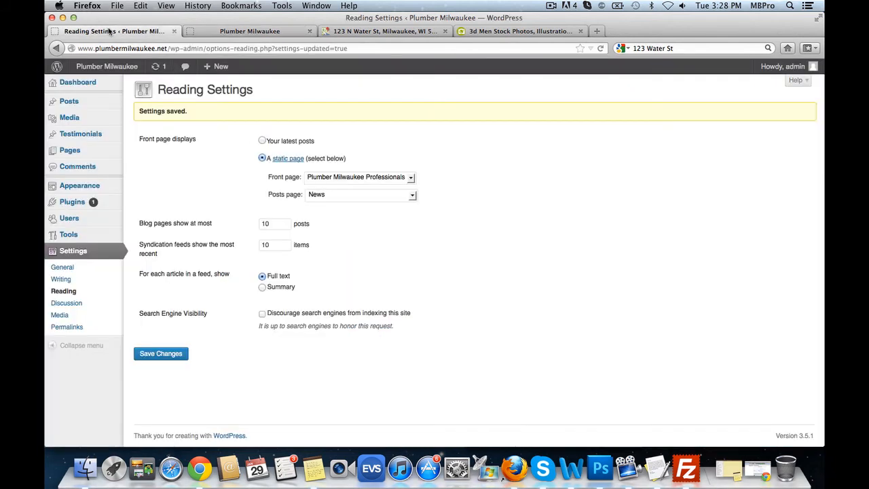
- Create a menu named 'Main Menu' and add the Plumber Milwaukee Professionals and News pages
mouse_move(102, 185)
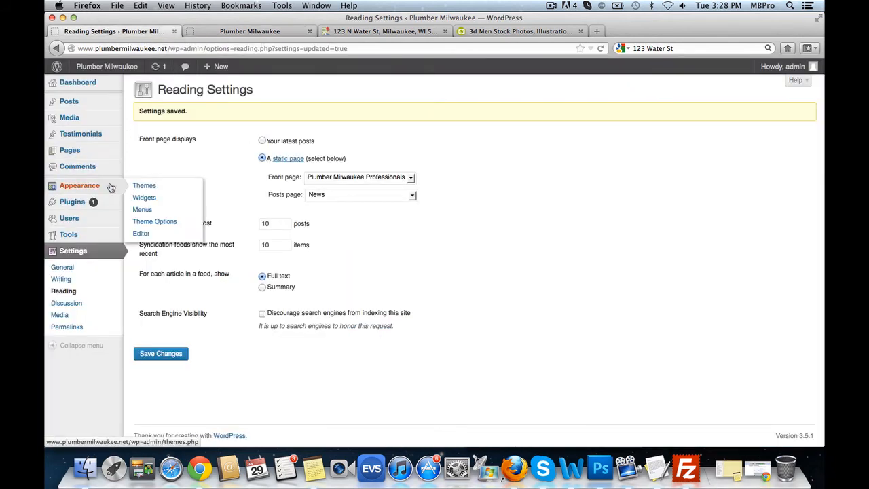
click(144, 211)
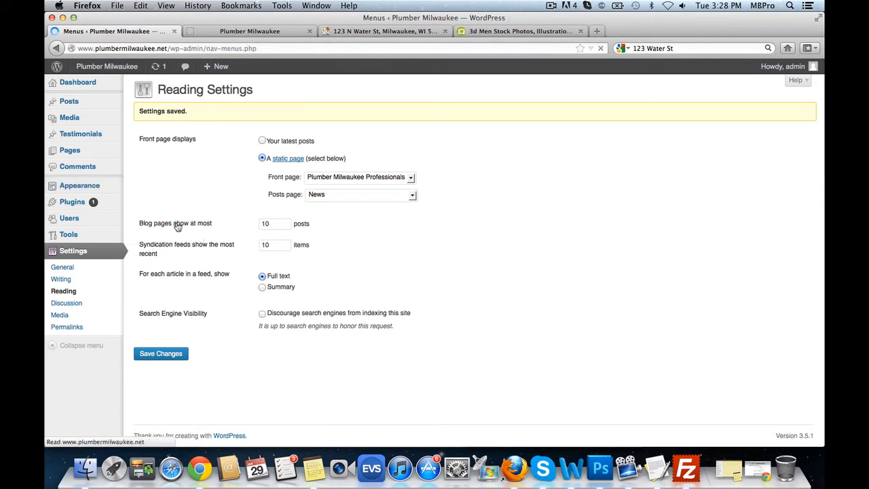
click(417, 122)
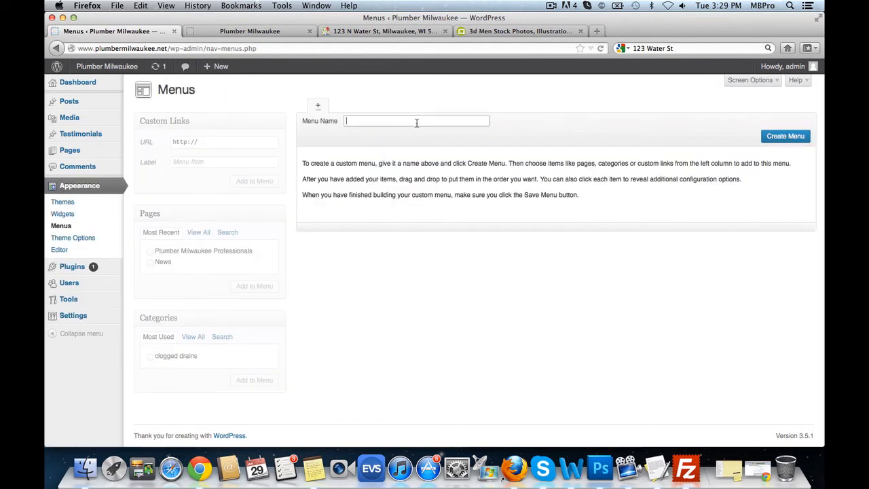
text(Main Menu)
click(794, 137)
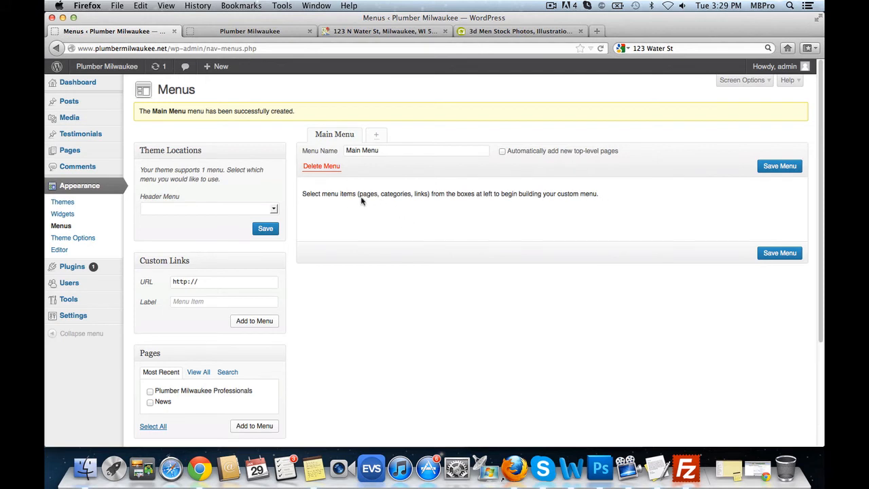
scroll(455, 219, down, 3)
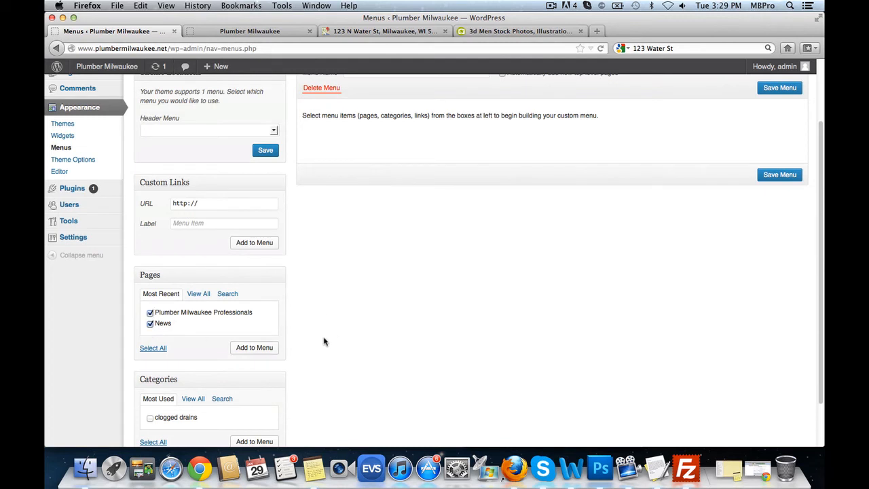
click(270, 350)
scroll(503, 286, up, 2)
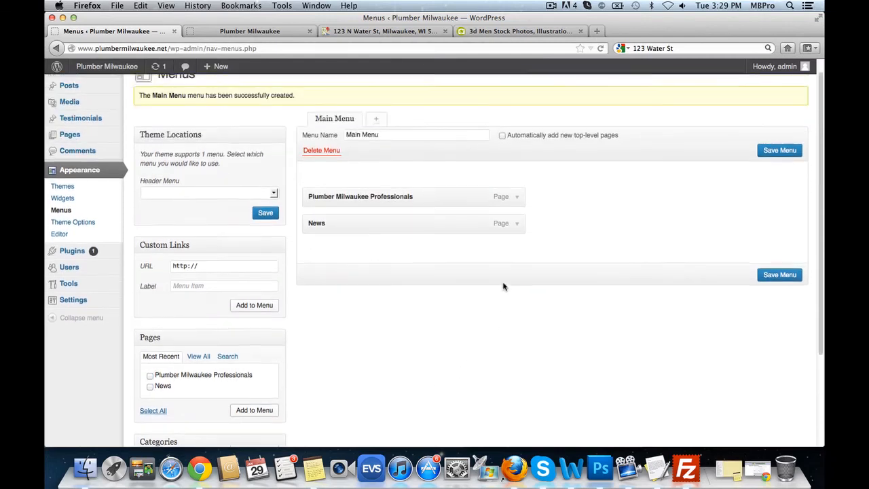
- Relabel the first menu item 'Home', save, and assign Main Menu to the Header Menu location
click(516, 197)
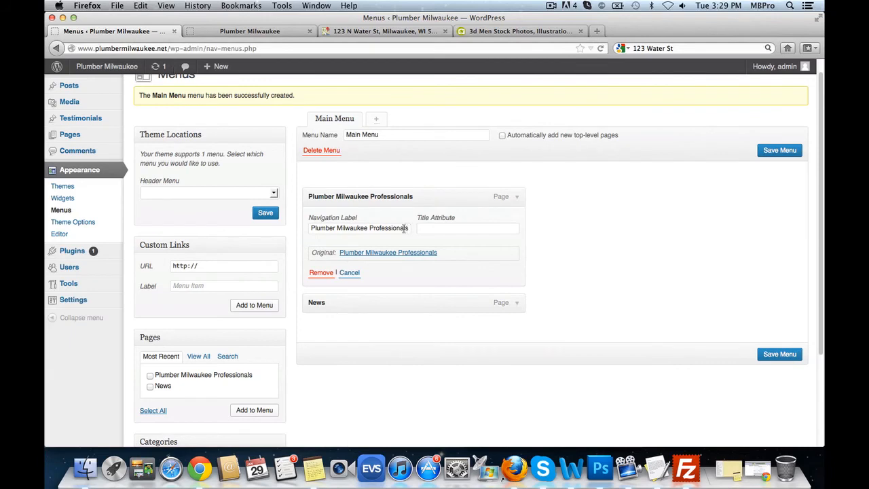
drag(405, 228, 305, 227)
text(Hom)
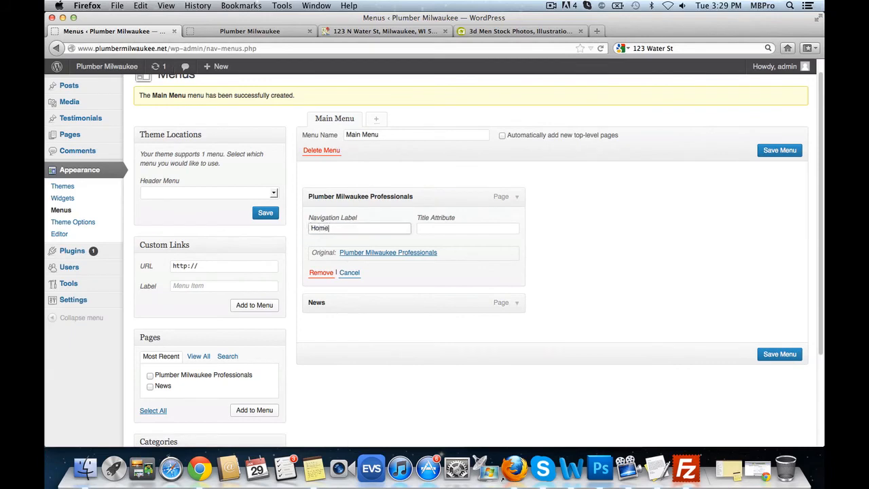
text(e)
click(782, 355)
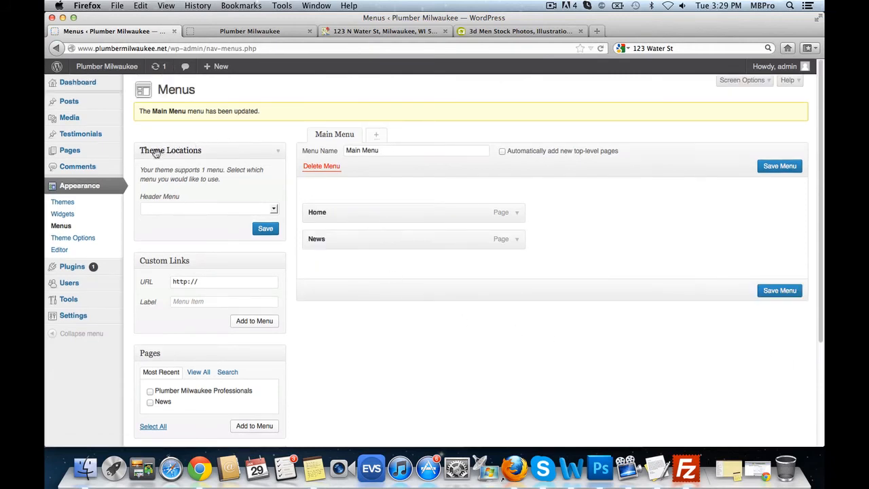
click(178, 209)
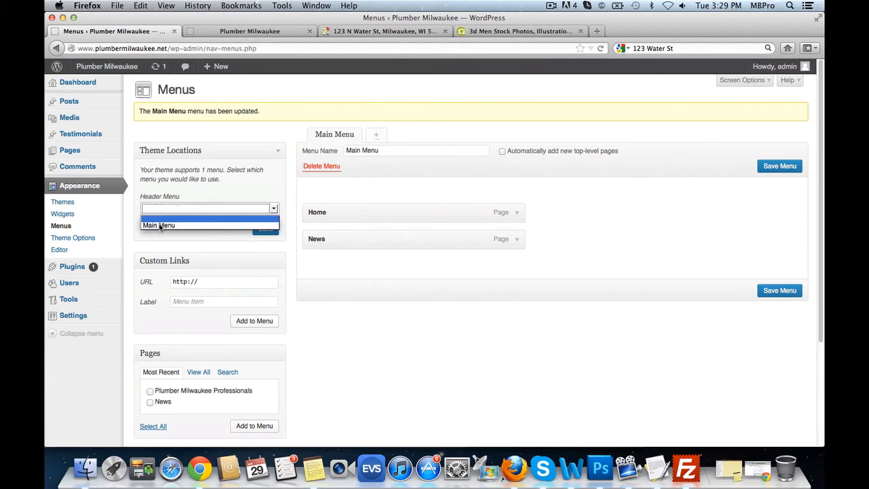
click(160, 226)
click(266, 230)
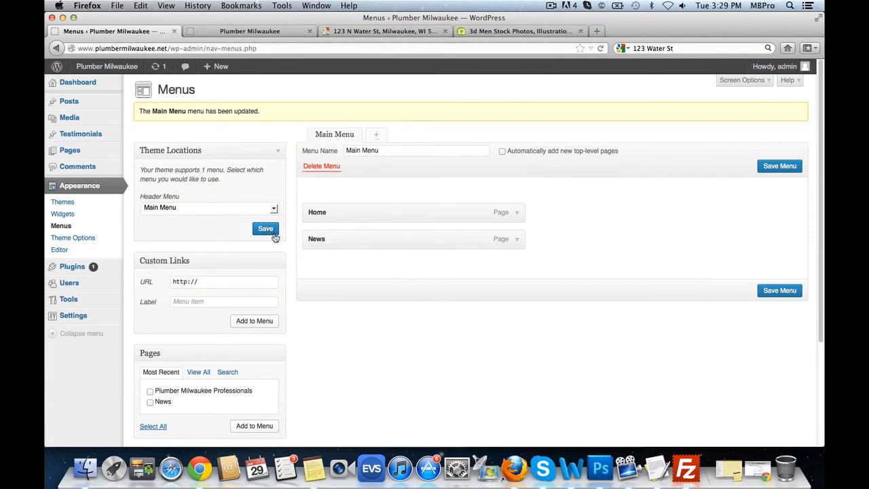
click(251, 32)
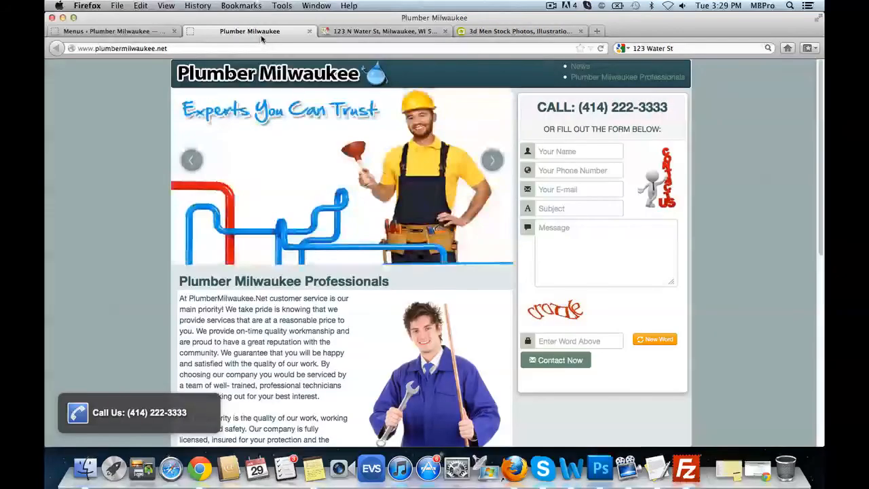
- Reload the live Plumber Milwaukee homepage and scroll to check the Home and News header links
click(601, 49)
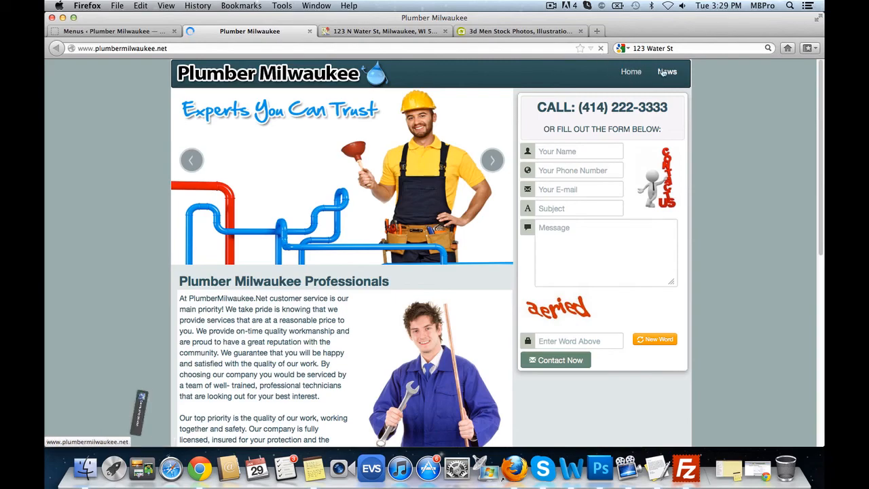
scroll(467, 173, down, 3)
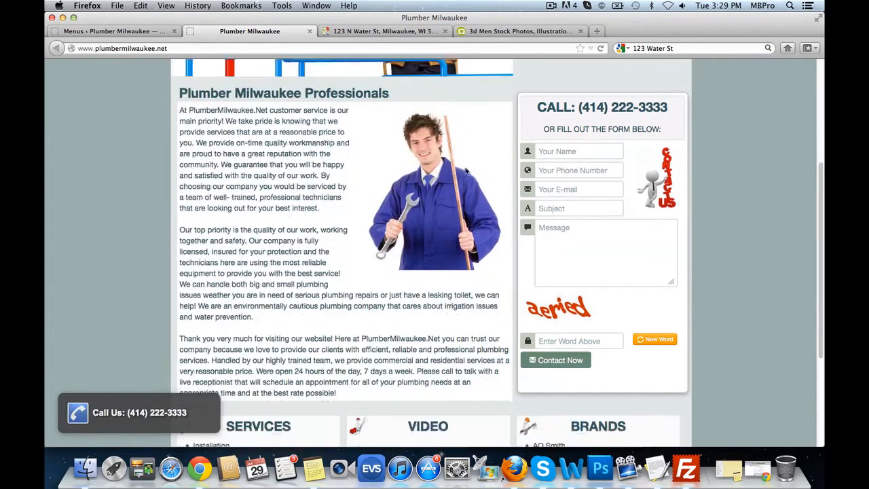
scroll(467, 173, down, 5)
scroll(447, 203, up, 4)
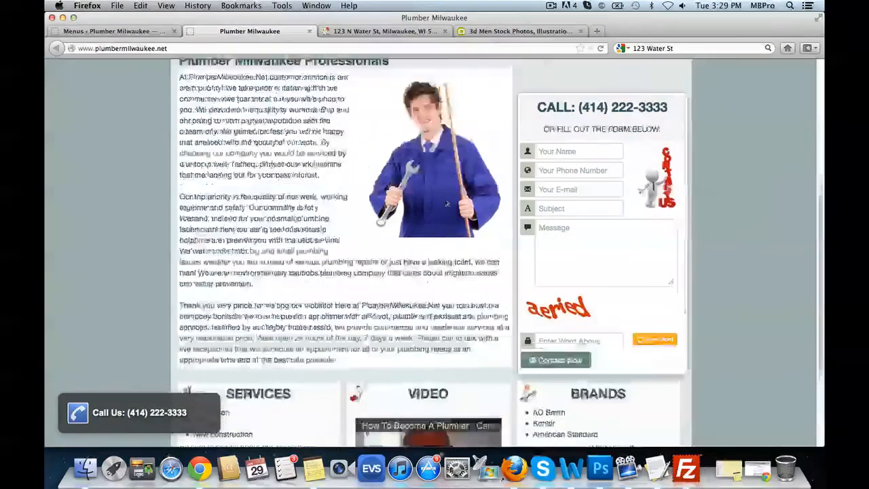
scroll(447, 204, up, 3)
- Create and publish a new 'Contact Us' page using the Contact Page template
click(119, 30)
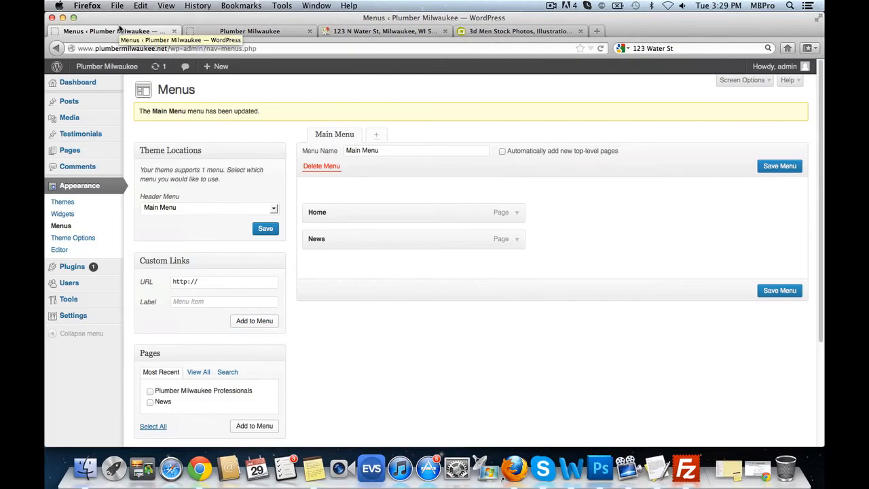
mouse_move(106, 150)
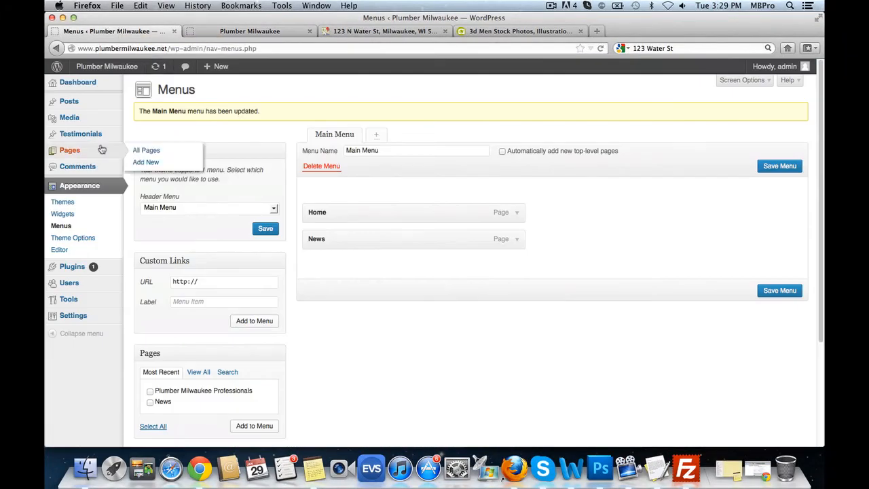
click(141, 150)
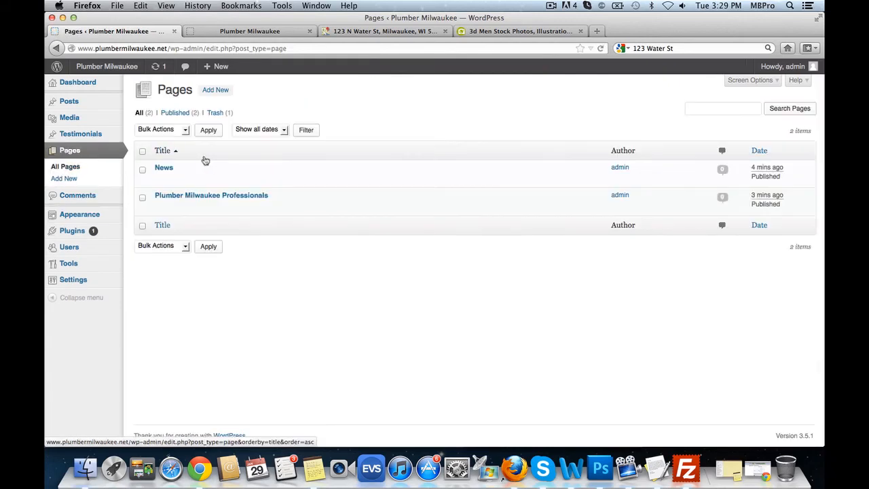
click(217, 89)
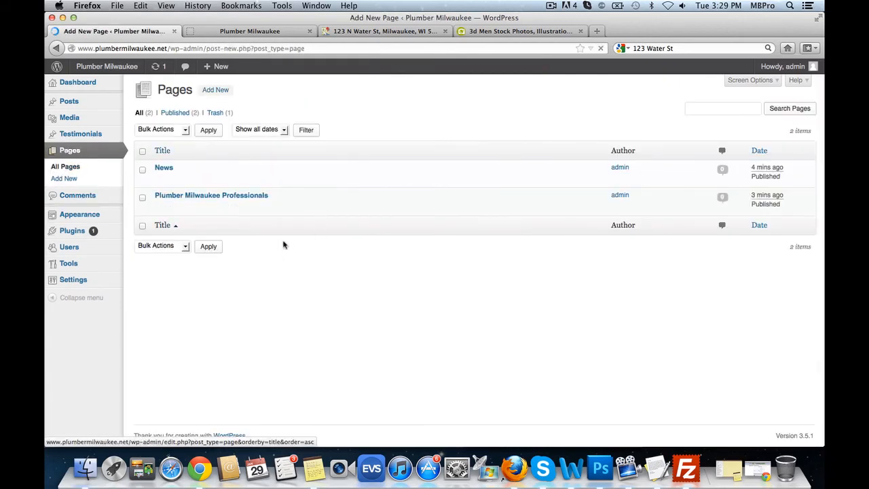
text(Contact Us)
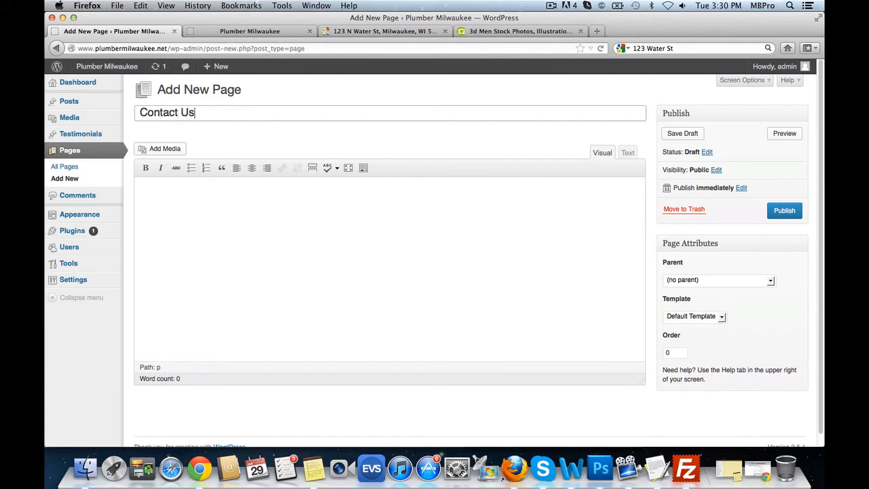
click(726, 262)
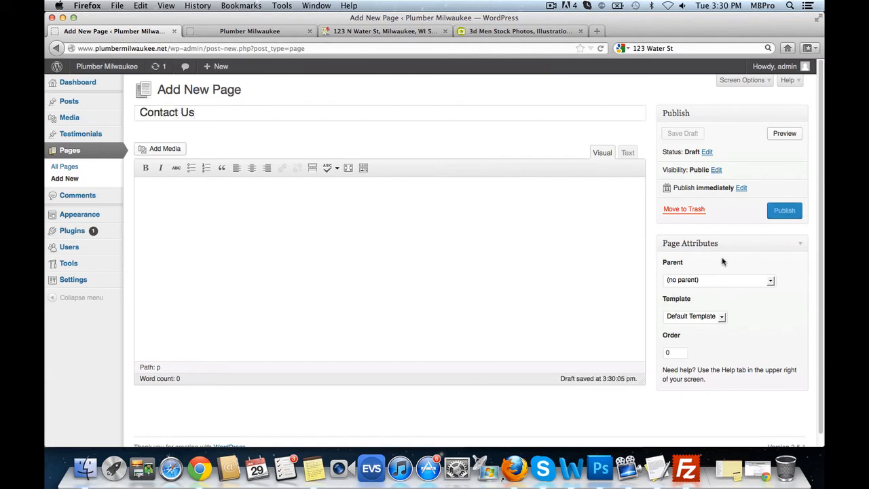
click(694, 316)
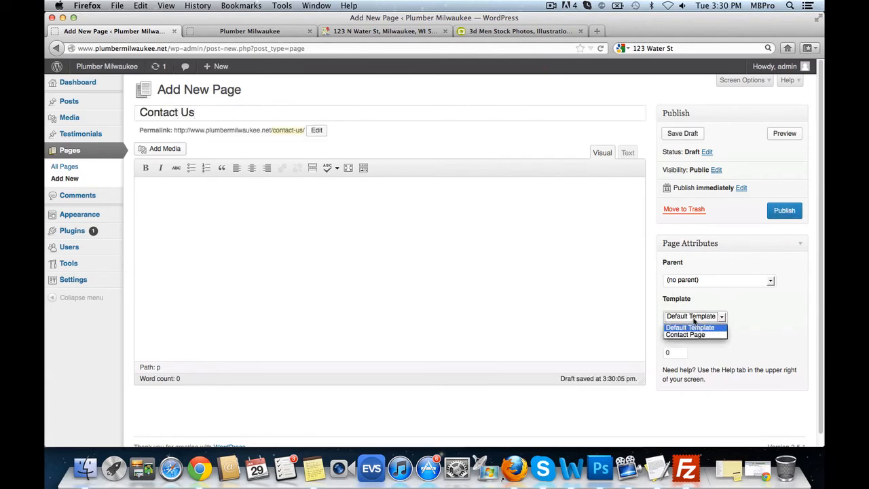
click(696, 334)
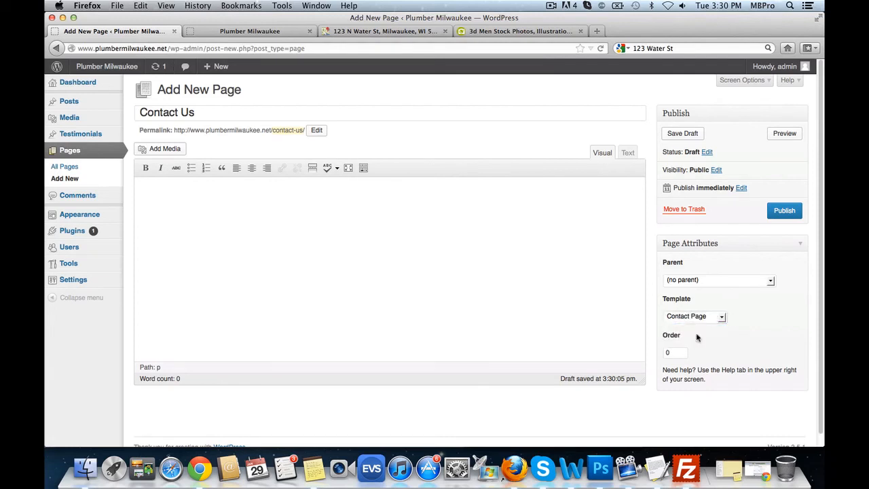
click(786, 211)
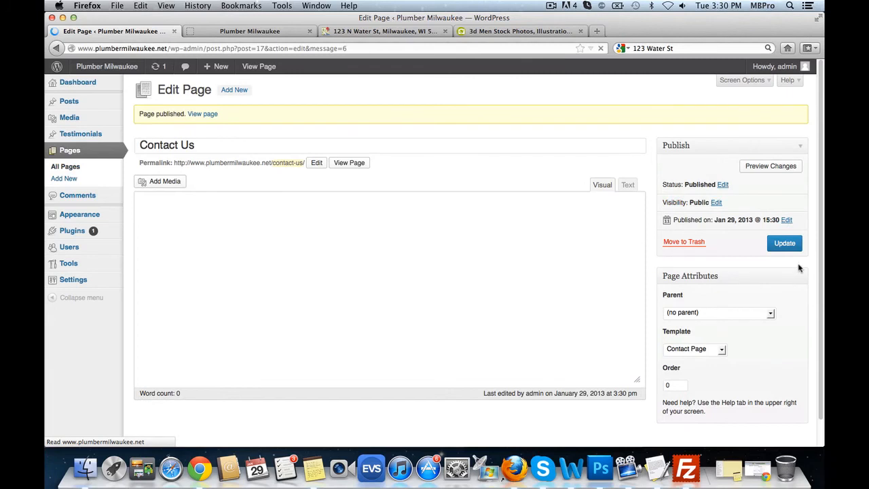
right_click(355, 164)
- View the published Contact Us page in a new tab, review its address and phone, then return to the editor
click(378, 169)
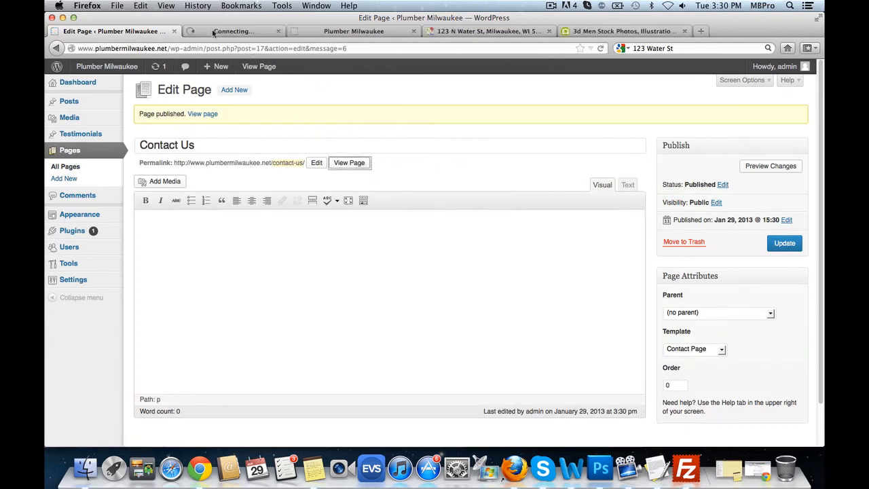
click(249, 32)
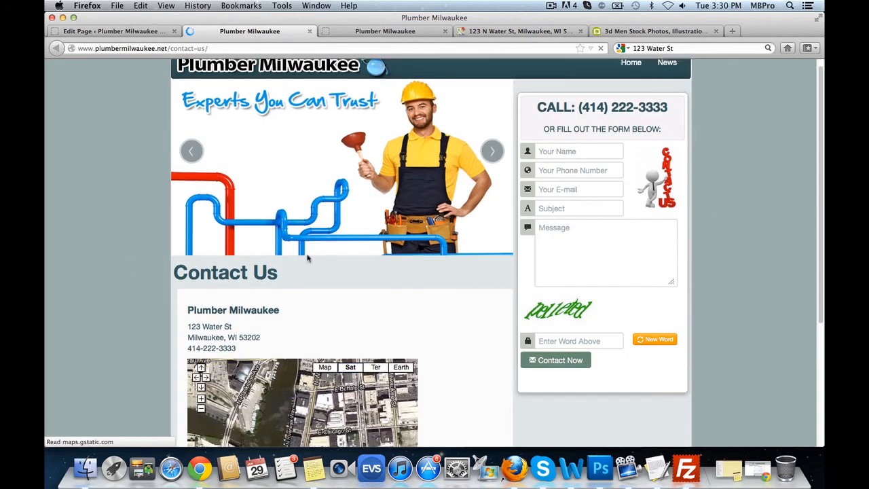
scroll(161, 271, down, 5)
scroll(376, 266, up, 1)
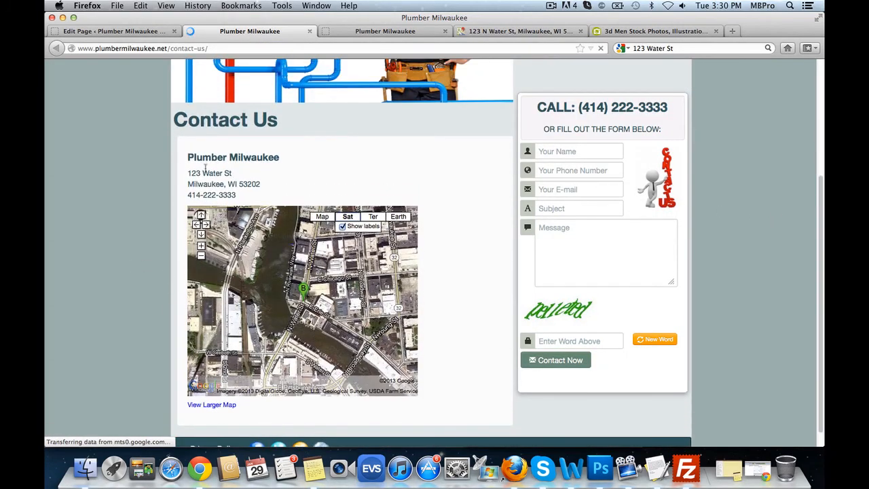
drag(194, 158, 289, 171)
drag(192, 174, 275, 196)
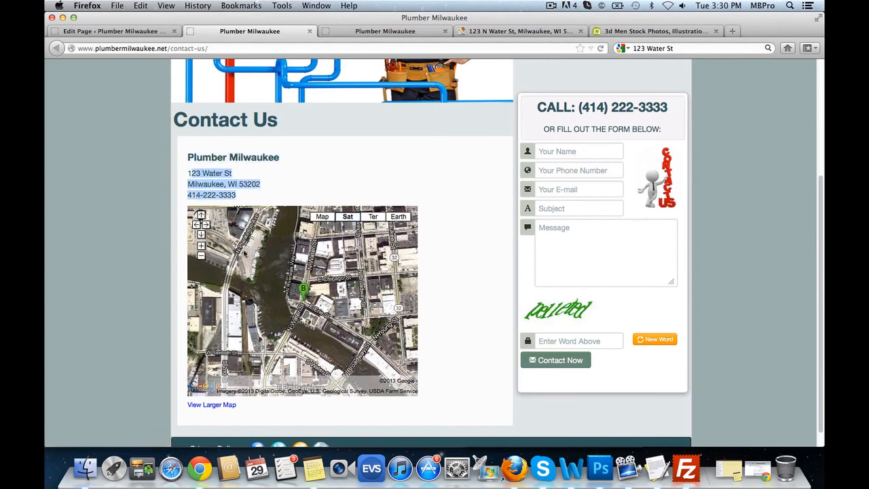
scroll(274, 199, up, 1)
click(285, 207)
scroll(285, 207, up, 3)
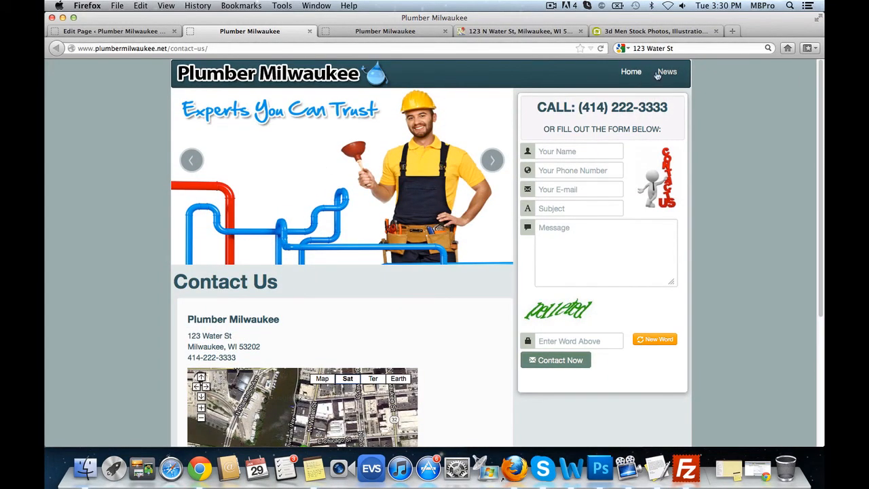
click(100, 33)
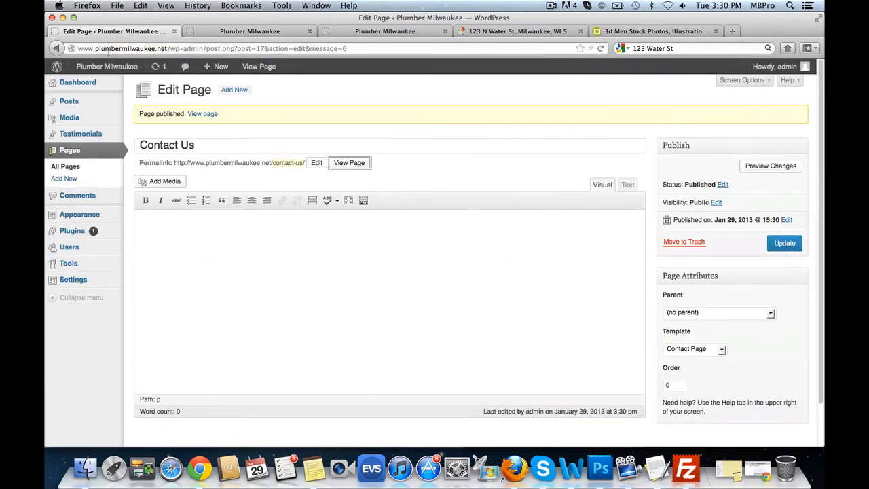
- Add the Contact Us page to Main Menu nested under Home and save the menu
mouse_move(100, 217)
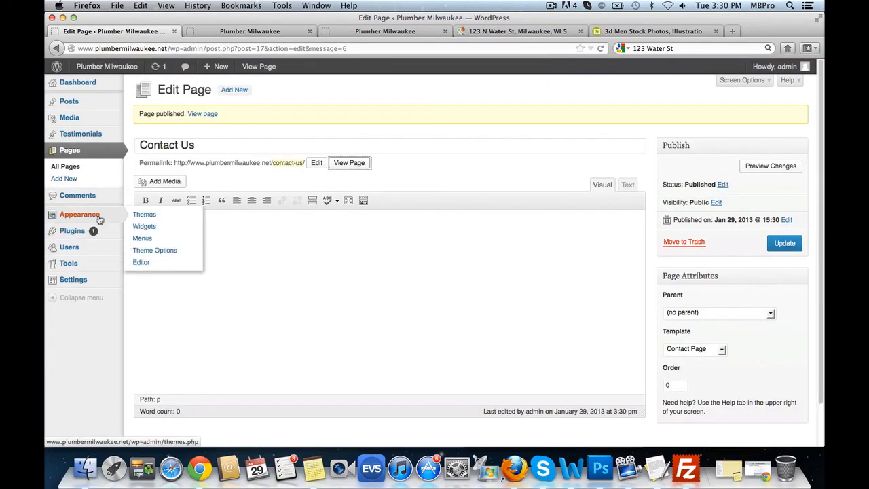
click(149, 239)
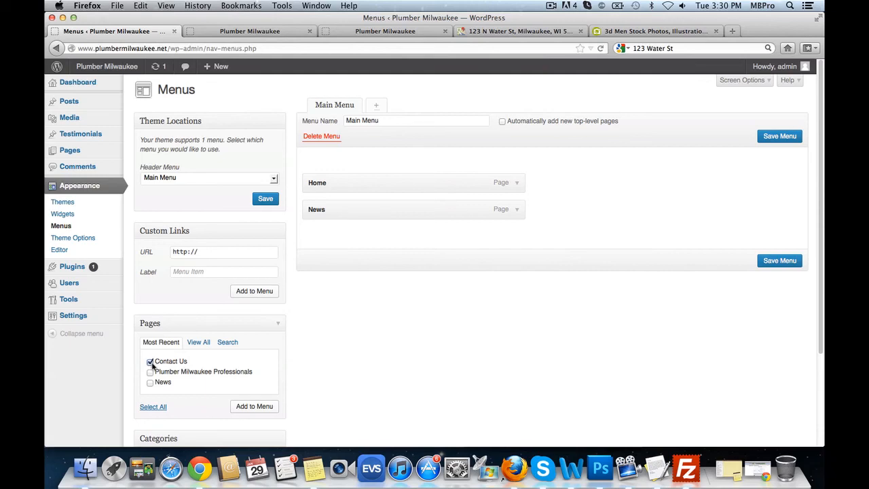
click(254, 405)
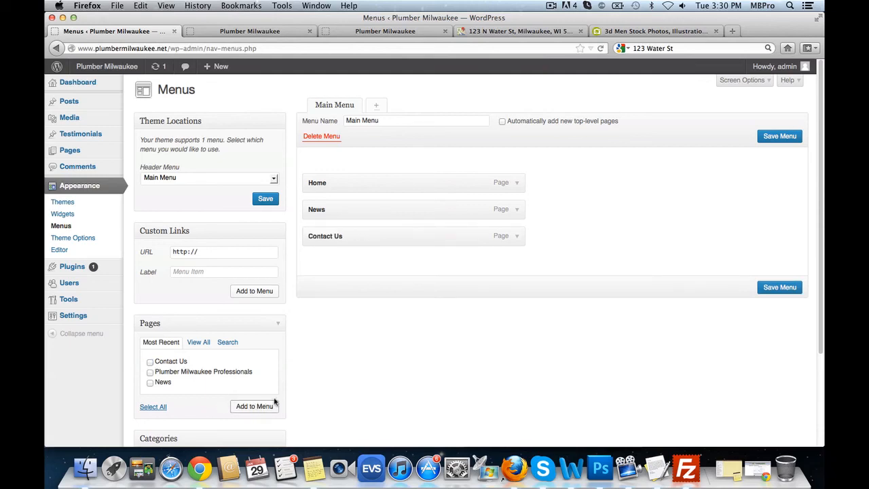
drag(358, 231, 349, 213)
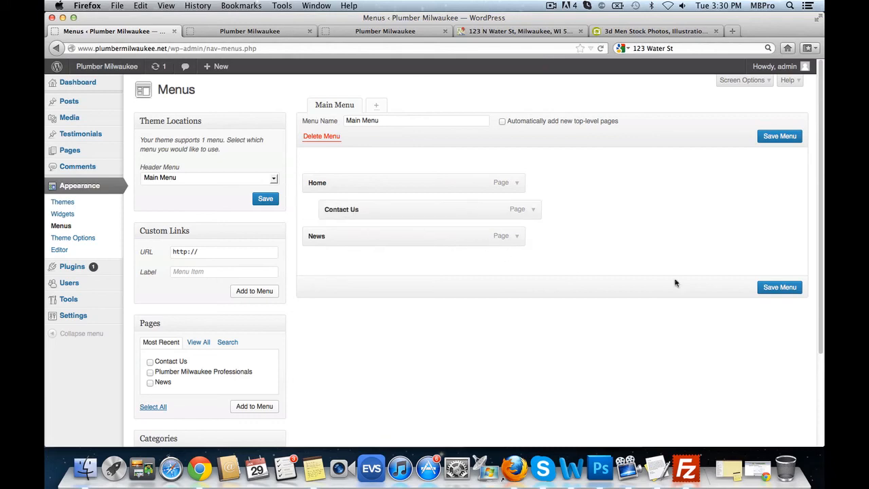
click(797, 288)
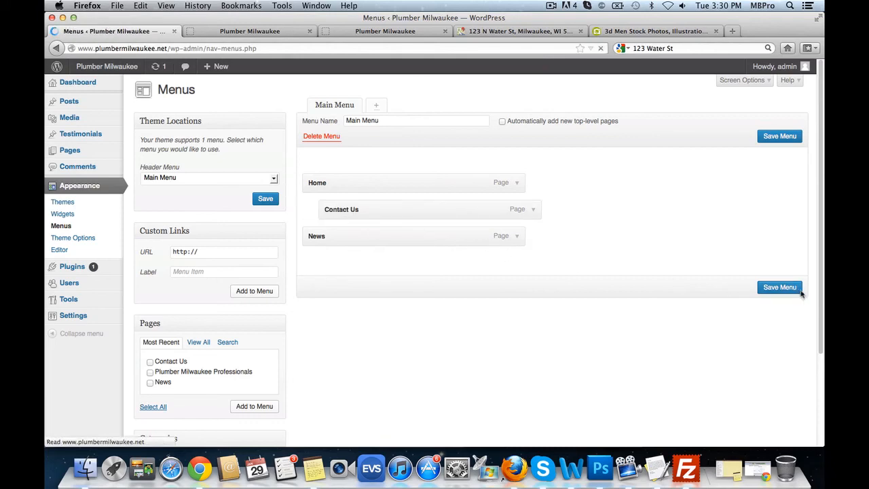
click(251, 31)
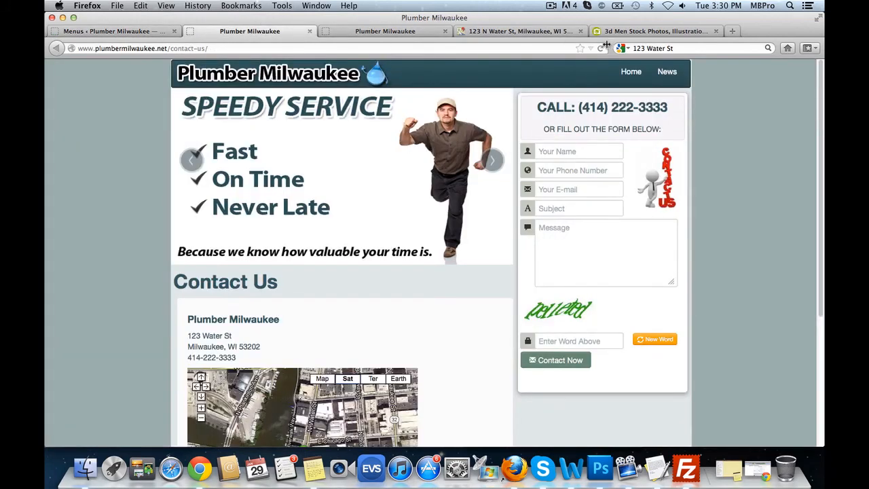
- After checking the live page, move Contact Us to a top-level item after News and save the menu
click(601, 49)
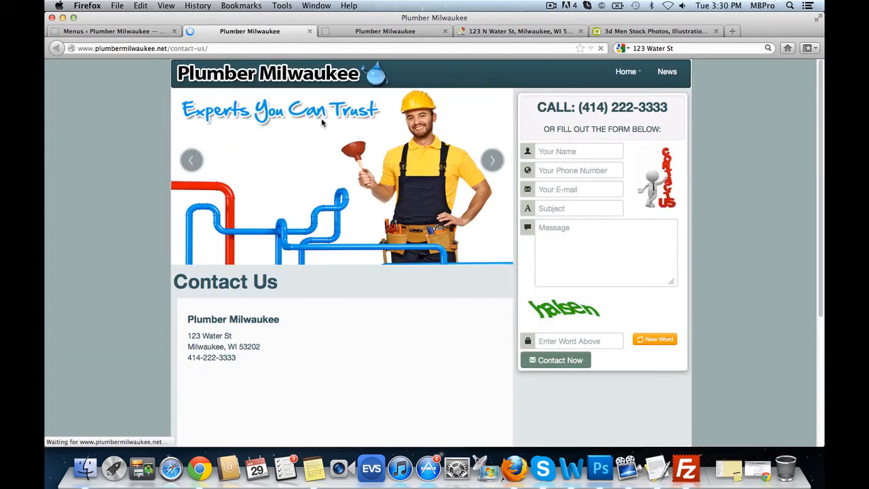
mouse_move(628, 75)
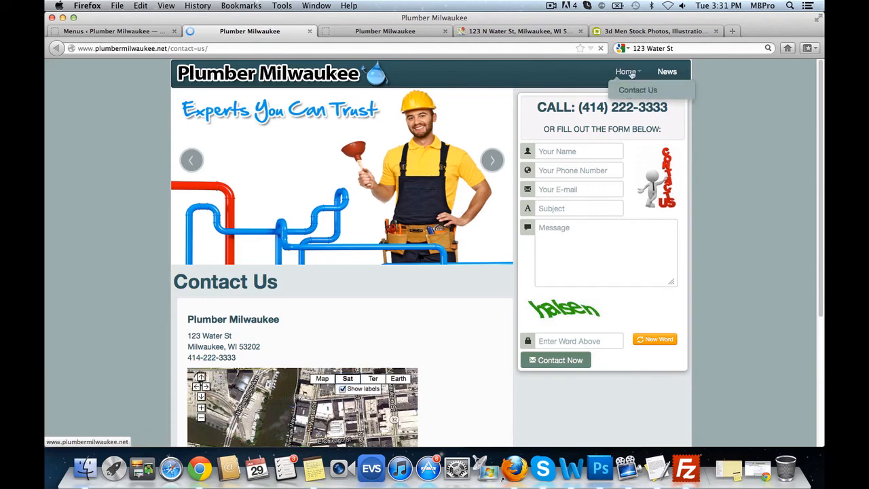
click(116, 31)
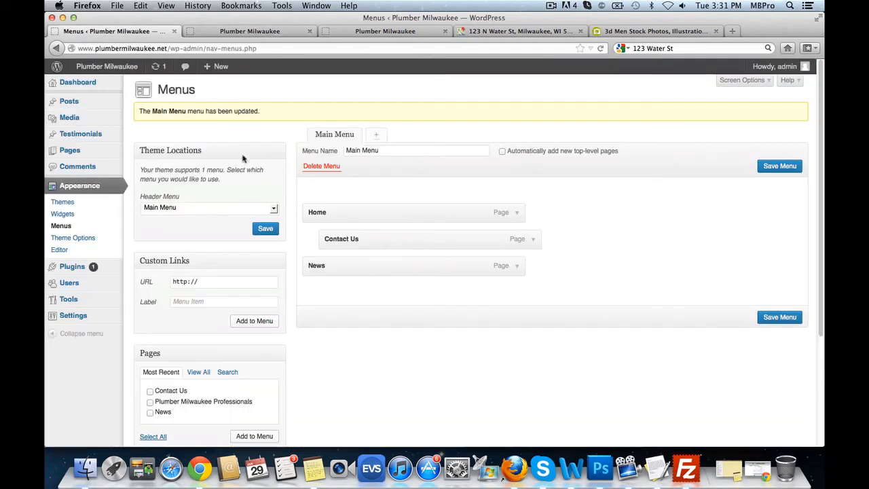
drag(372, 246, 375, 274)
click(780, 317)
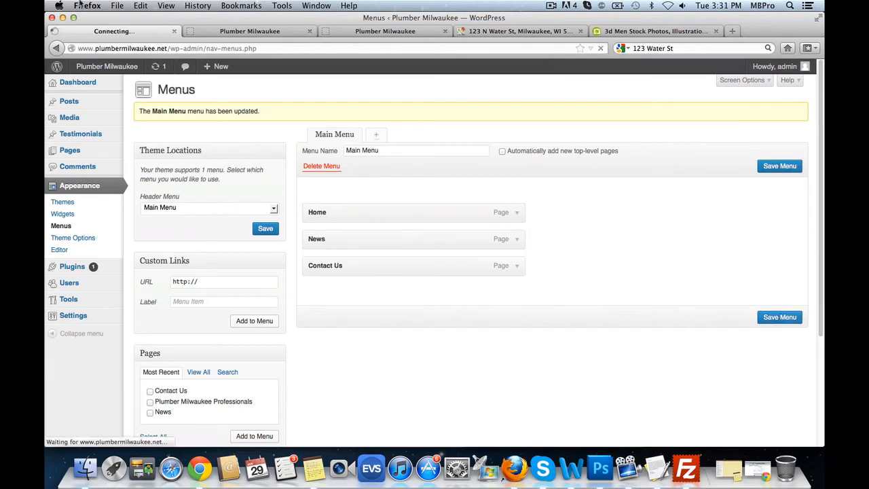
click(307, 28)
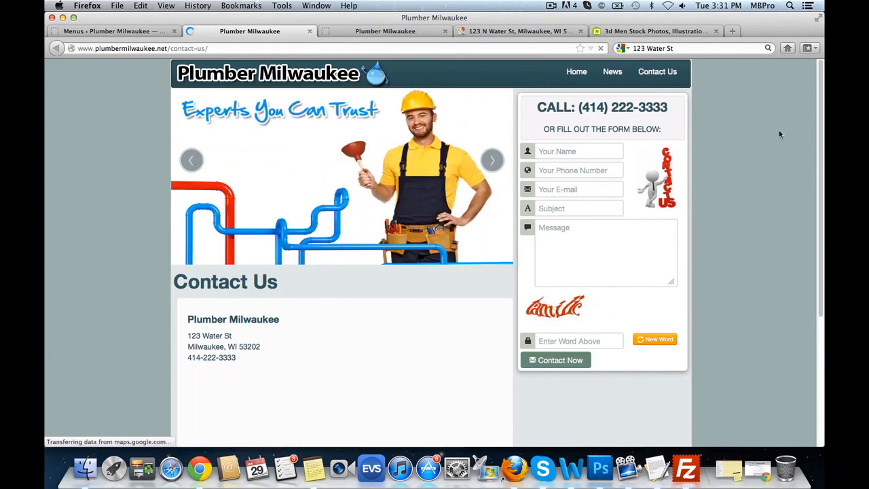
- Open Home and then News from the live site's header menu, scrolling each page to check it
click(574, 73)
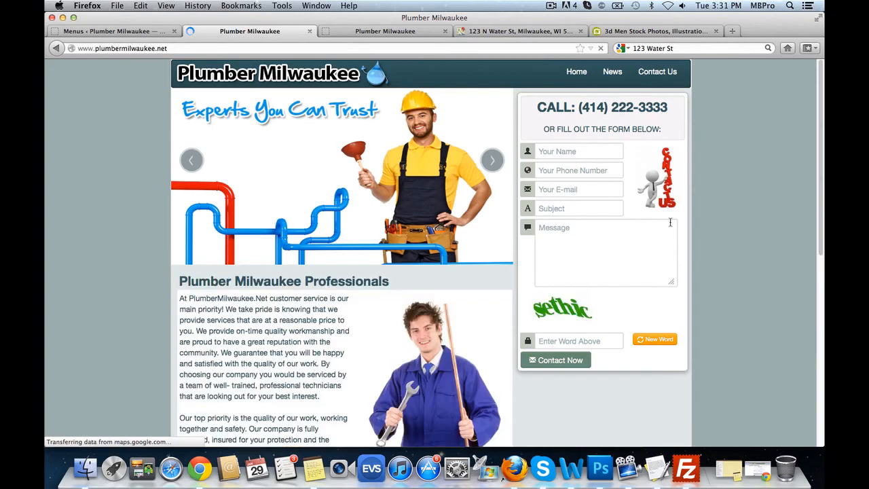
scroll(370, 272, down, 5)
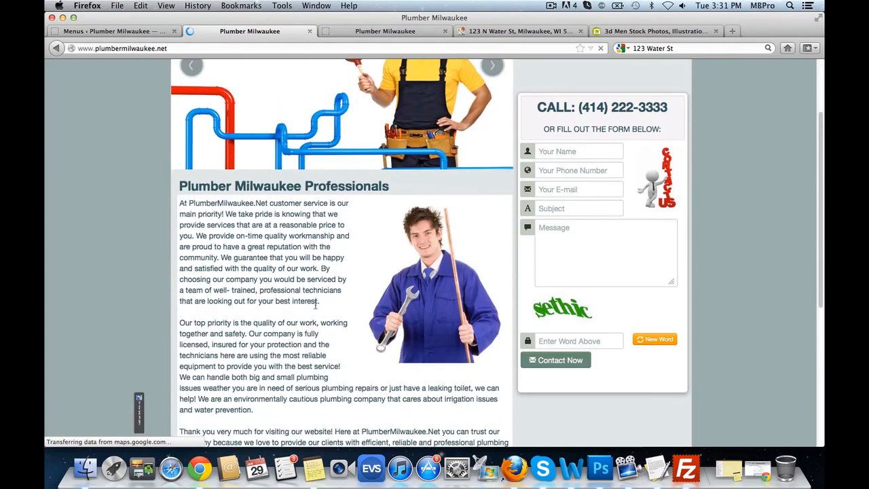
scroll(370, 273, down, 3)
scroll(375, 273, up, 7)
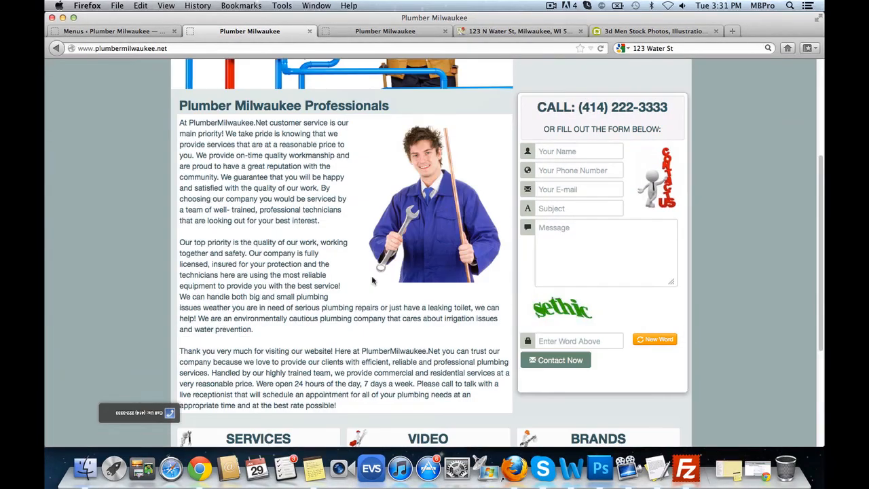
click(613, 72)
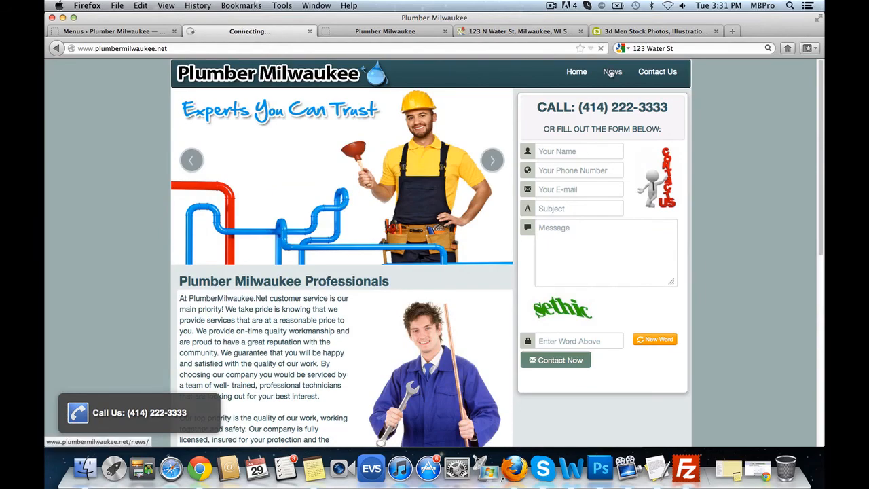
scroll(462, 243, down, 5)
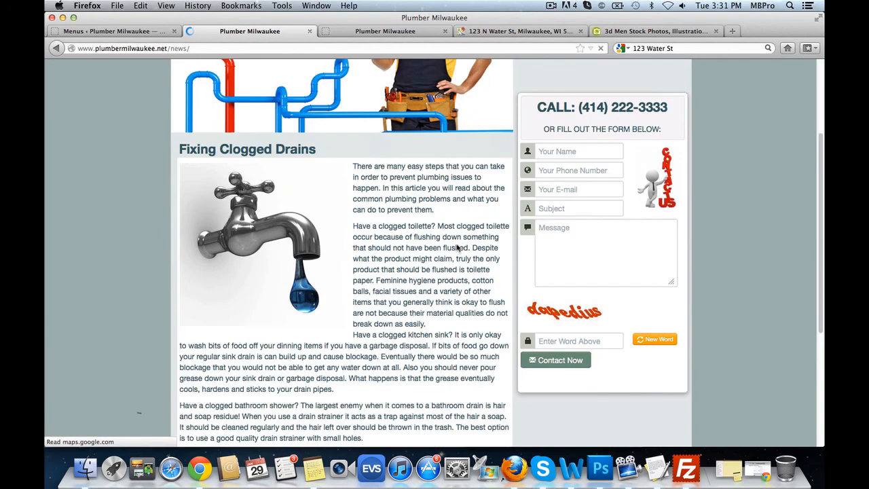
scroll(374, 187, up, 5)
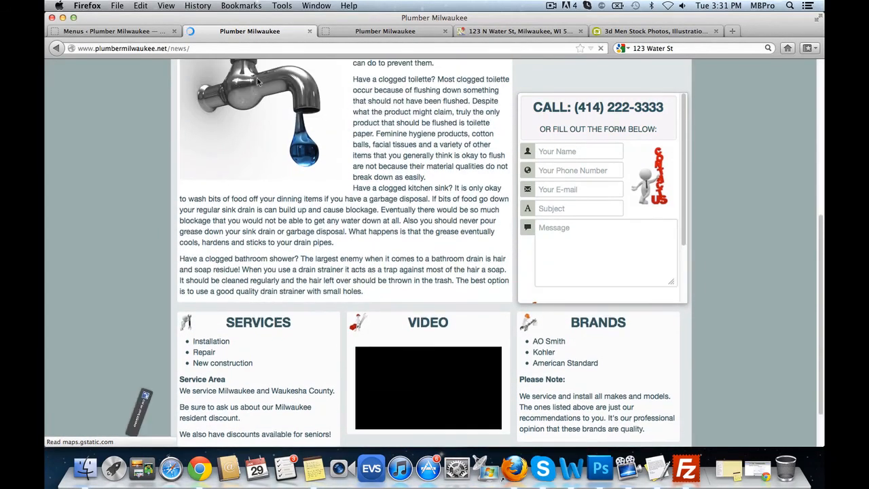
scroll(389, 275, down, 3)
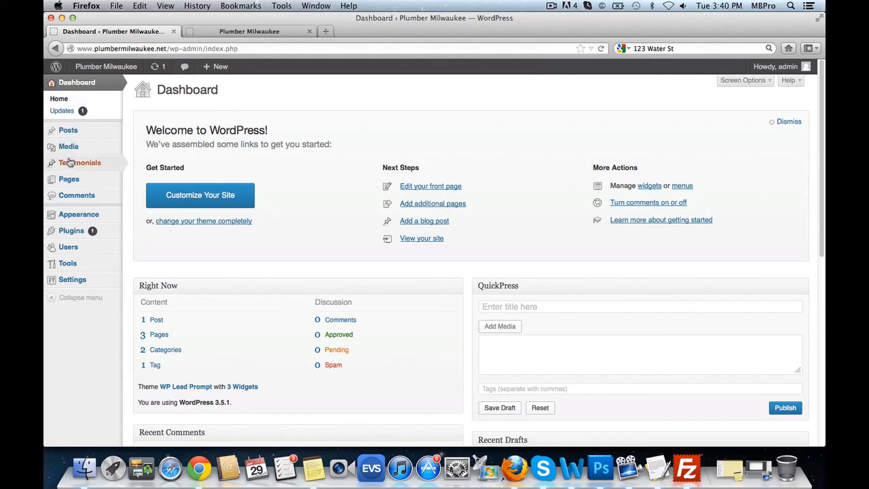
- Publish a testimonial titled with a customer's name and body 'The testimonial content goes here.', then view all testimonials
mouse_move(70, 164)
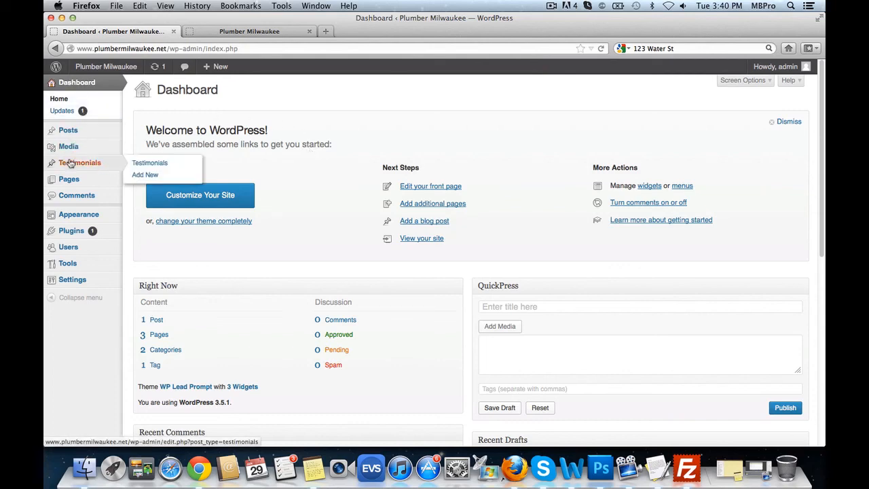
click(154, 175)
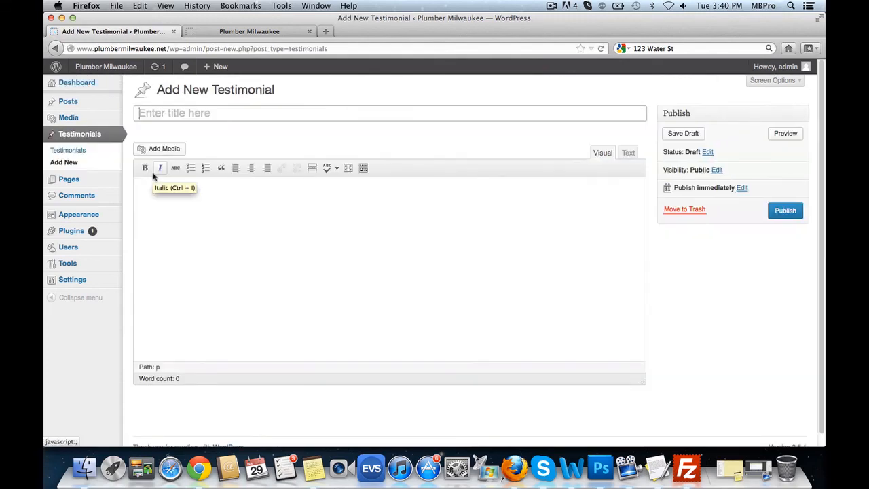
click(167, 110)
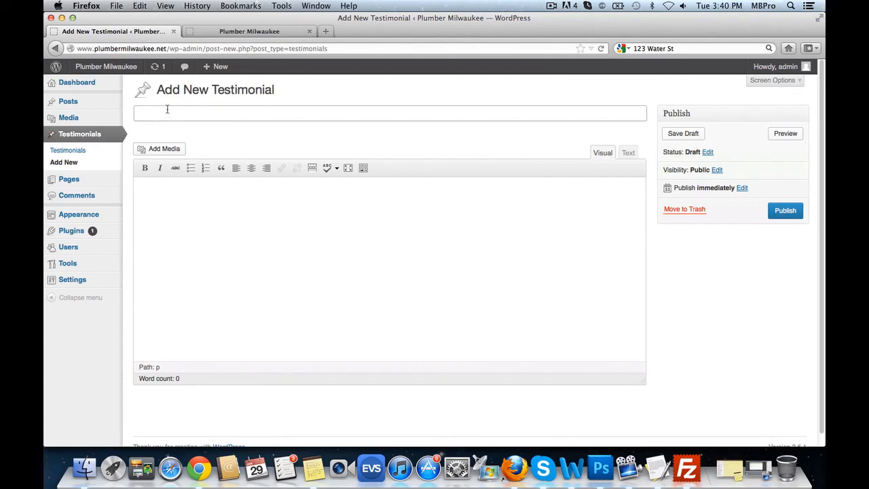
text(Joe Schmoe Sh)
click(179, 249)
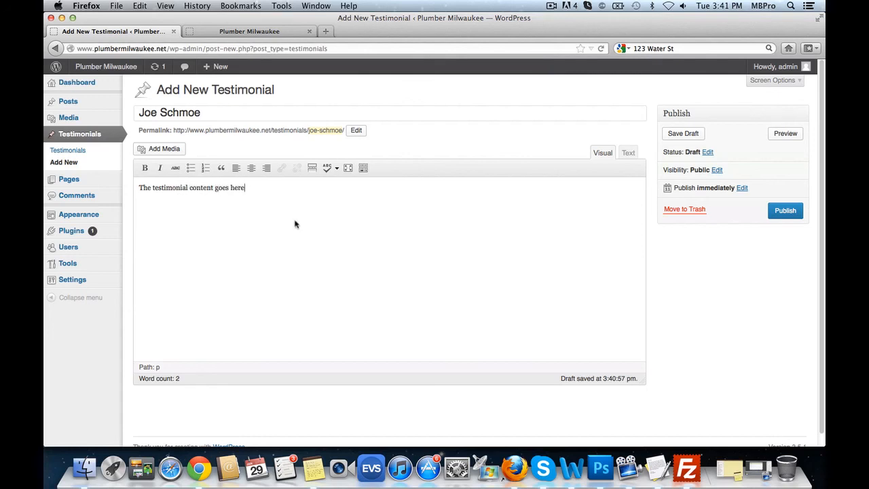
click(784, 212)
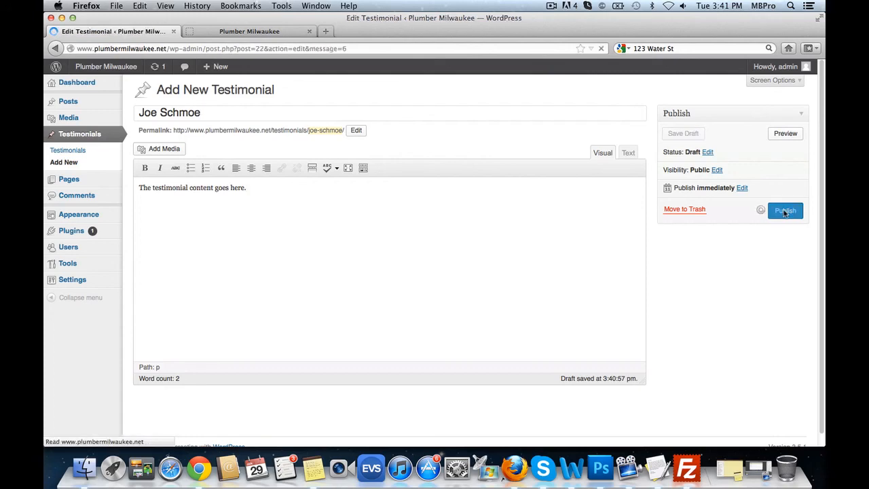
click(80, 154)
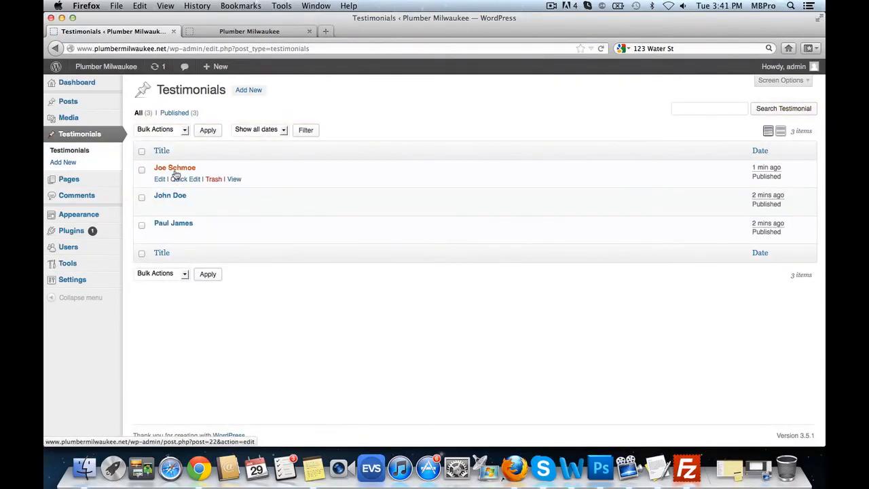
- Reload the live home page to confirm the rotating testimonials appear, then return to the Menus admin page
click(276, 32)
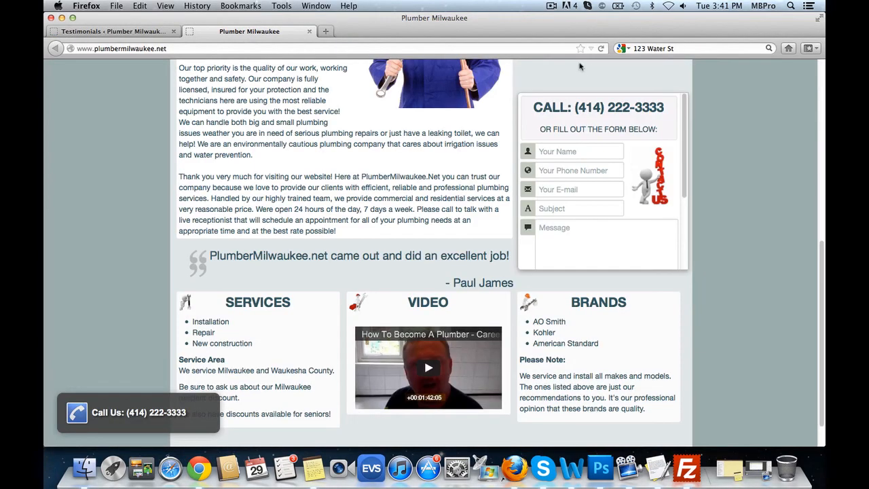
click(602, 49)
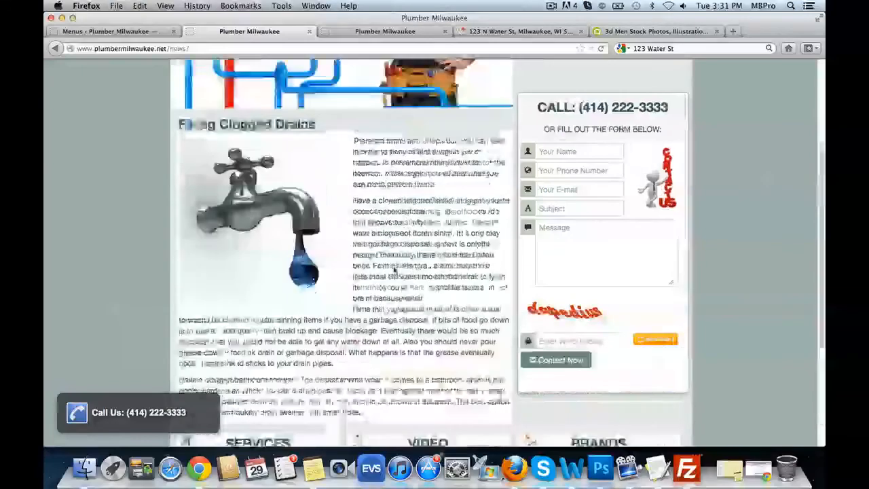
click(578, 72)
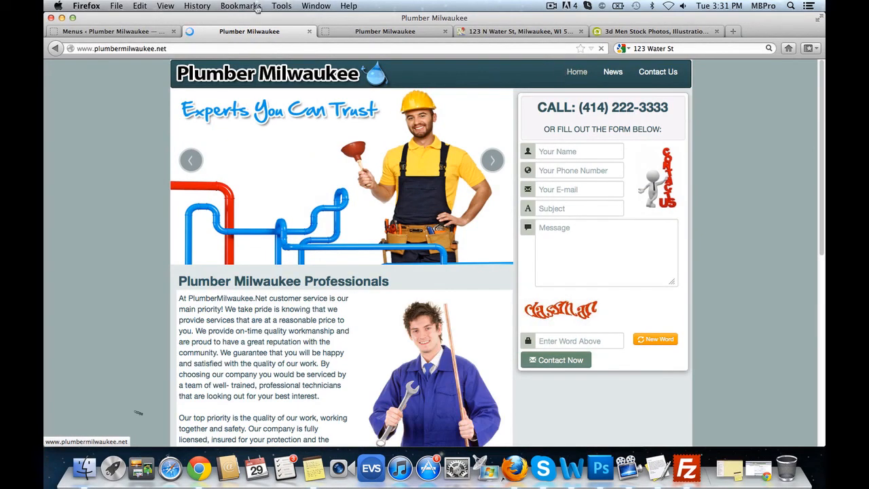
click(144, 31)
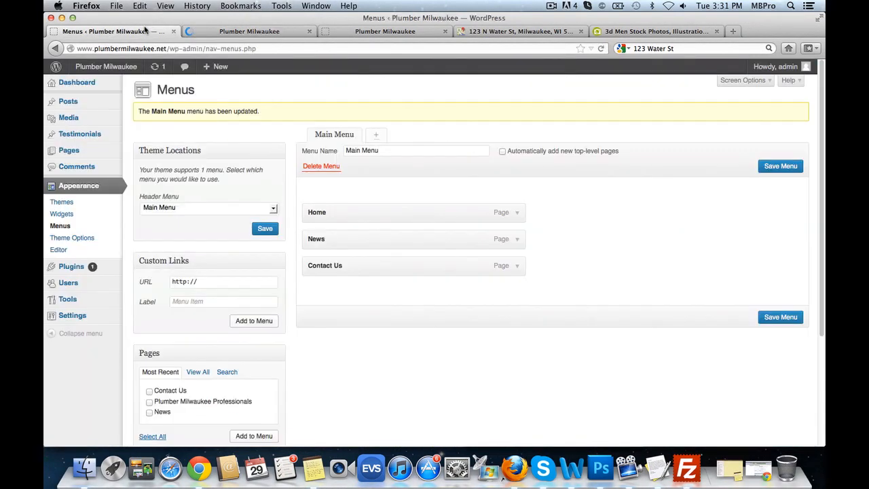
- Go to Appearance > Theme Options and launch the theme's Helpdesk
click(75, 237)
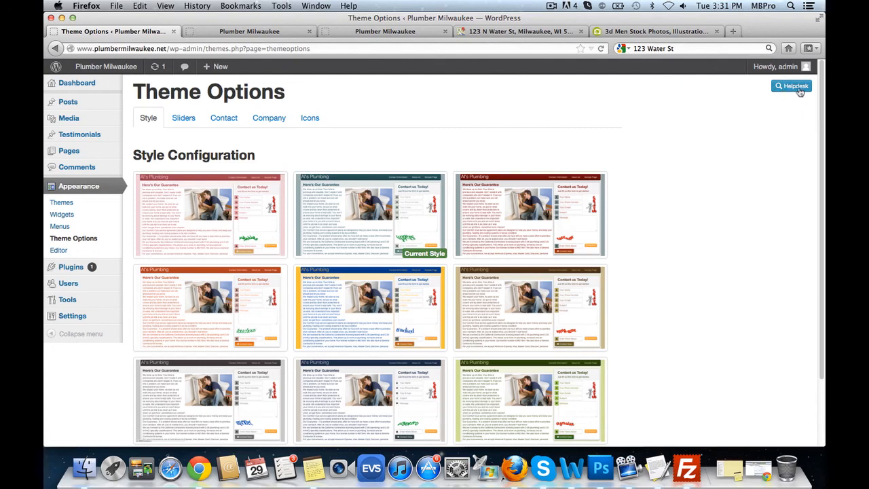
click(800, 91)
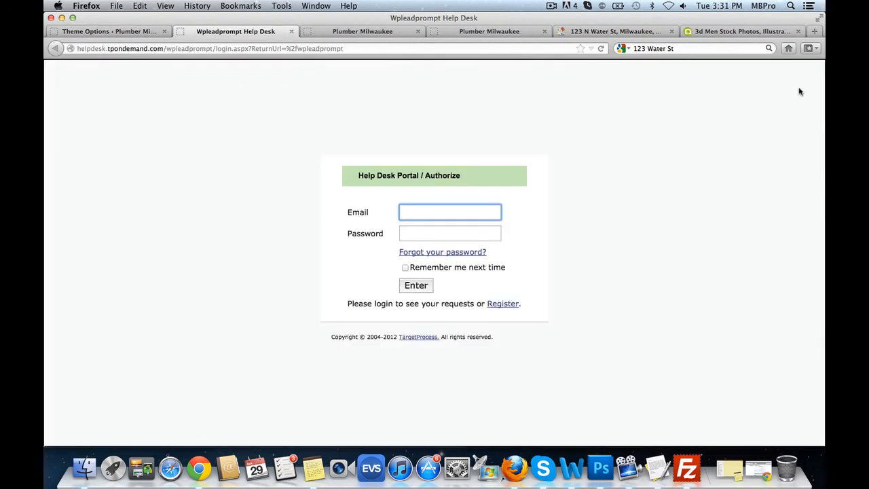
- View the Wpleadprompt Help Desk registration form, then close it to get back to Theme Options
click(505, 306)
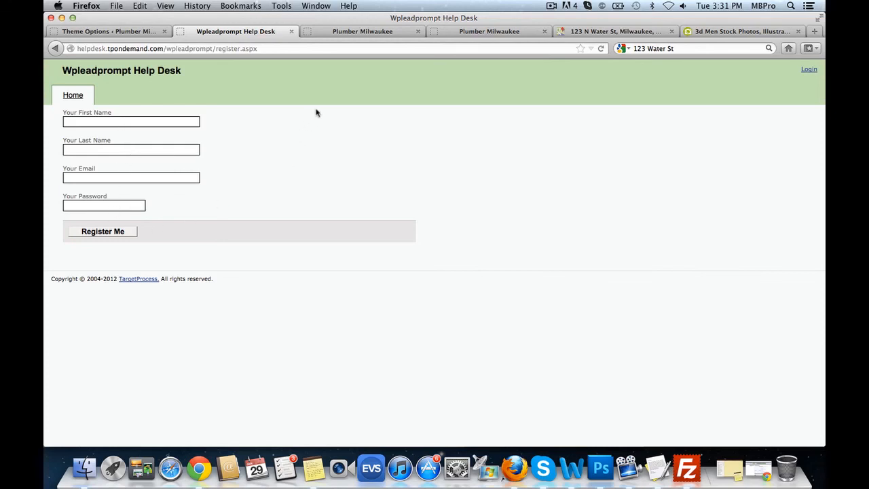
click(290, 32)
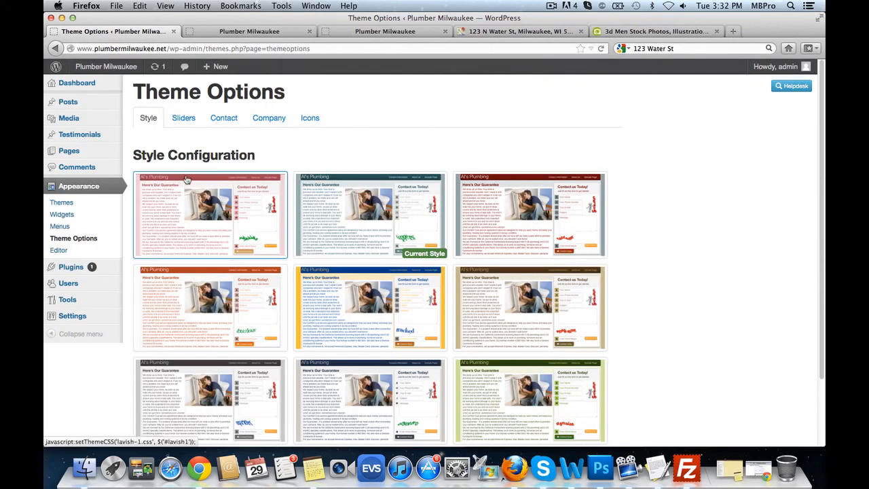